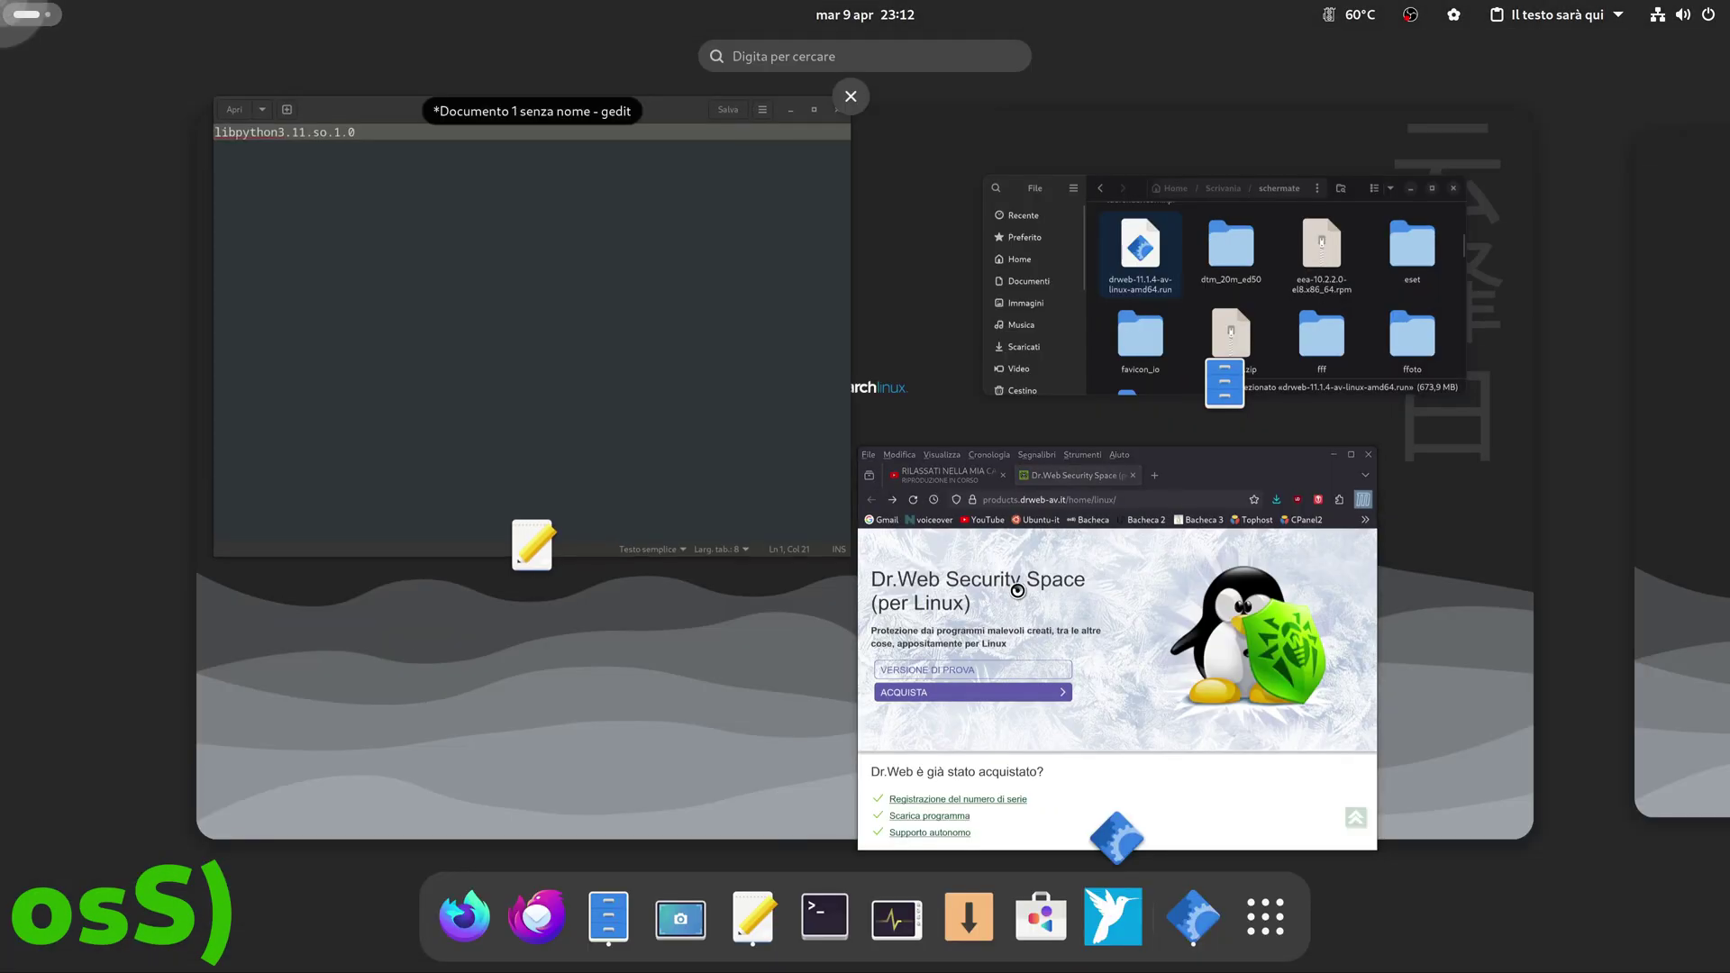
- Minimize the Firefox Dr.Web product page and bring up the Terminal dock icon's menu
{"action": "left_click", "coordinate": [1017, 590]}
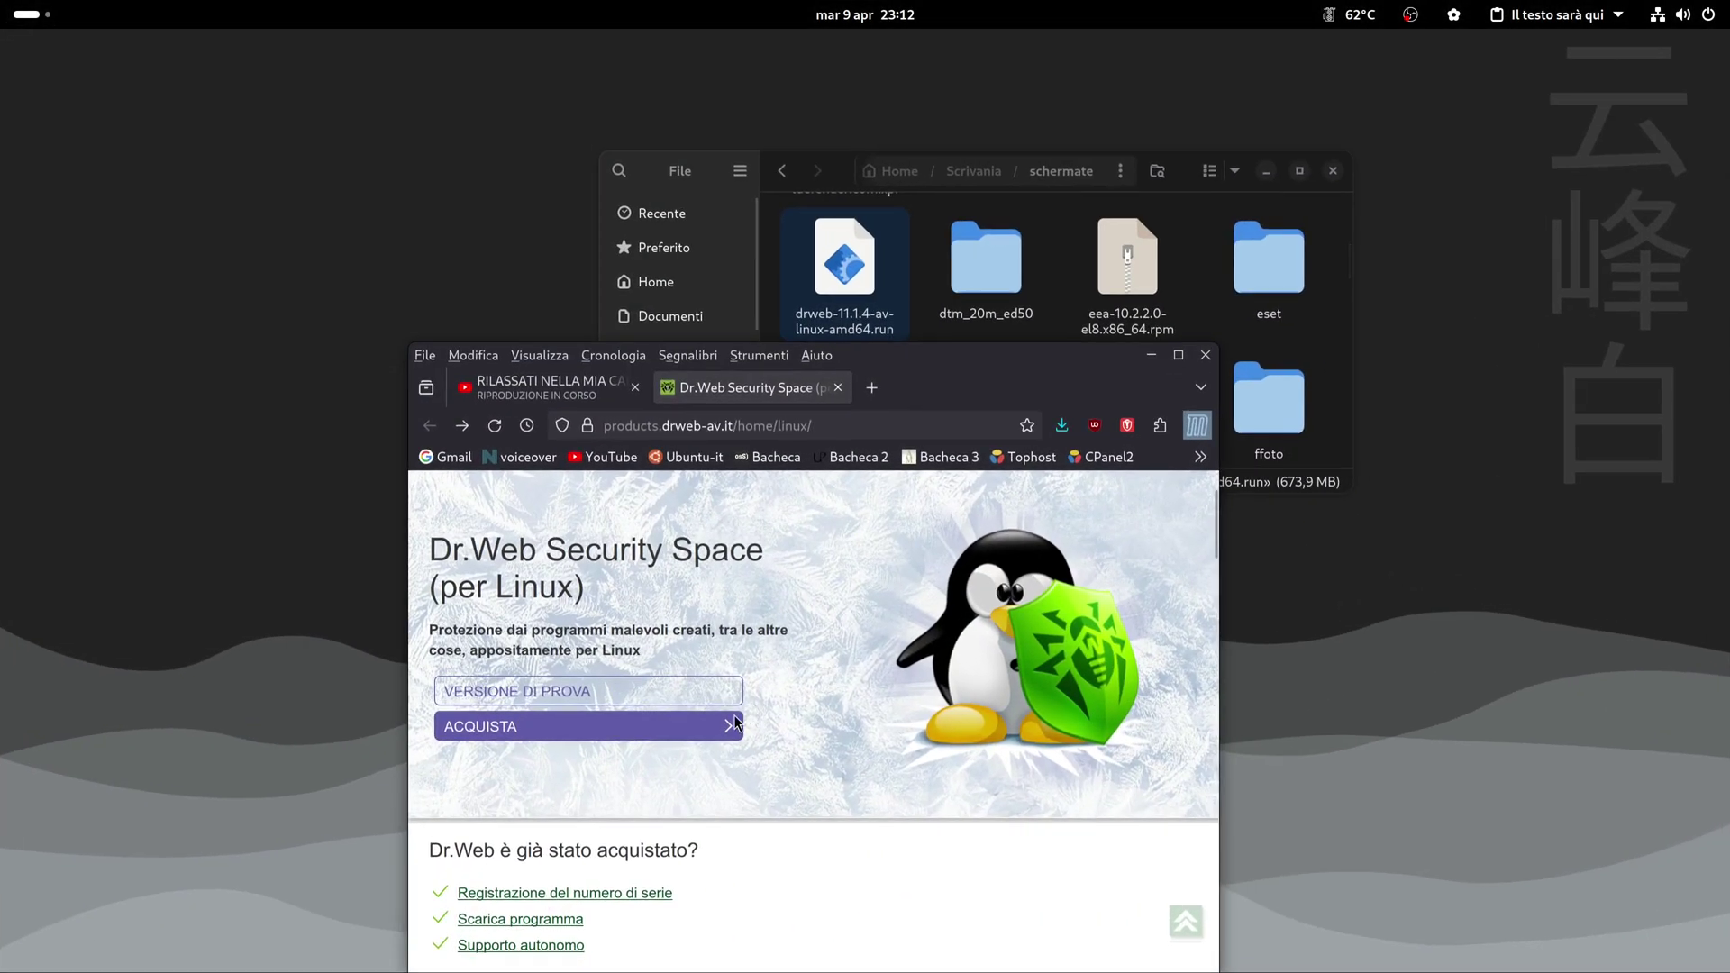
{"action": "left_click", "coordinate": [1153, 356]}
{"action": "mouse_move", "coordinate": [0, 0]}
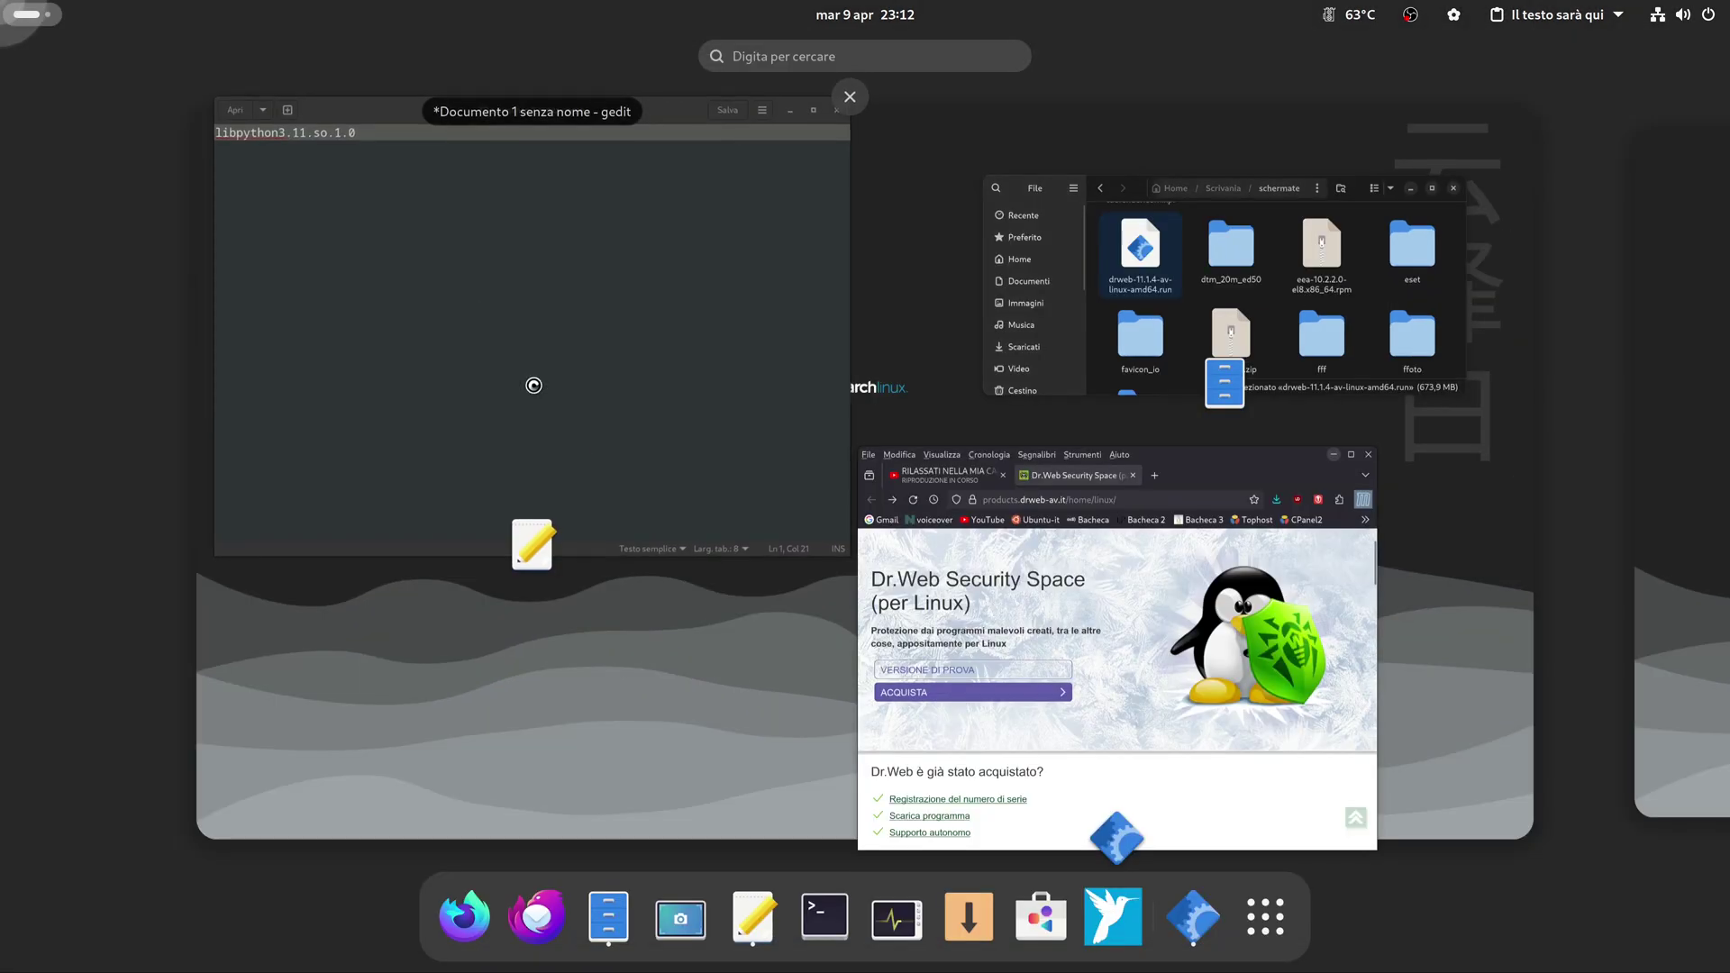
{"action": "right_click", "coordinate": [825, 916]}
- Open a new terminal window and change into ~/Scrivania/schermate
{"action": "left_click", "coordinate": [811, 712]}
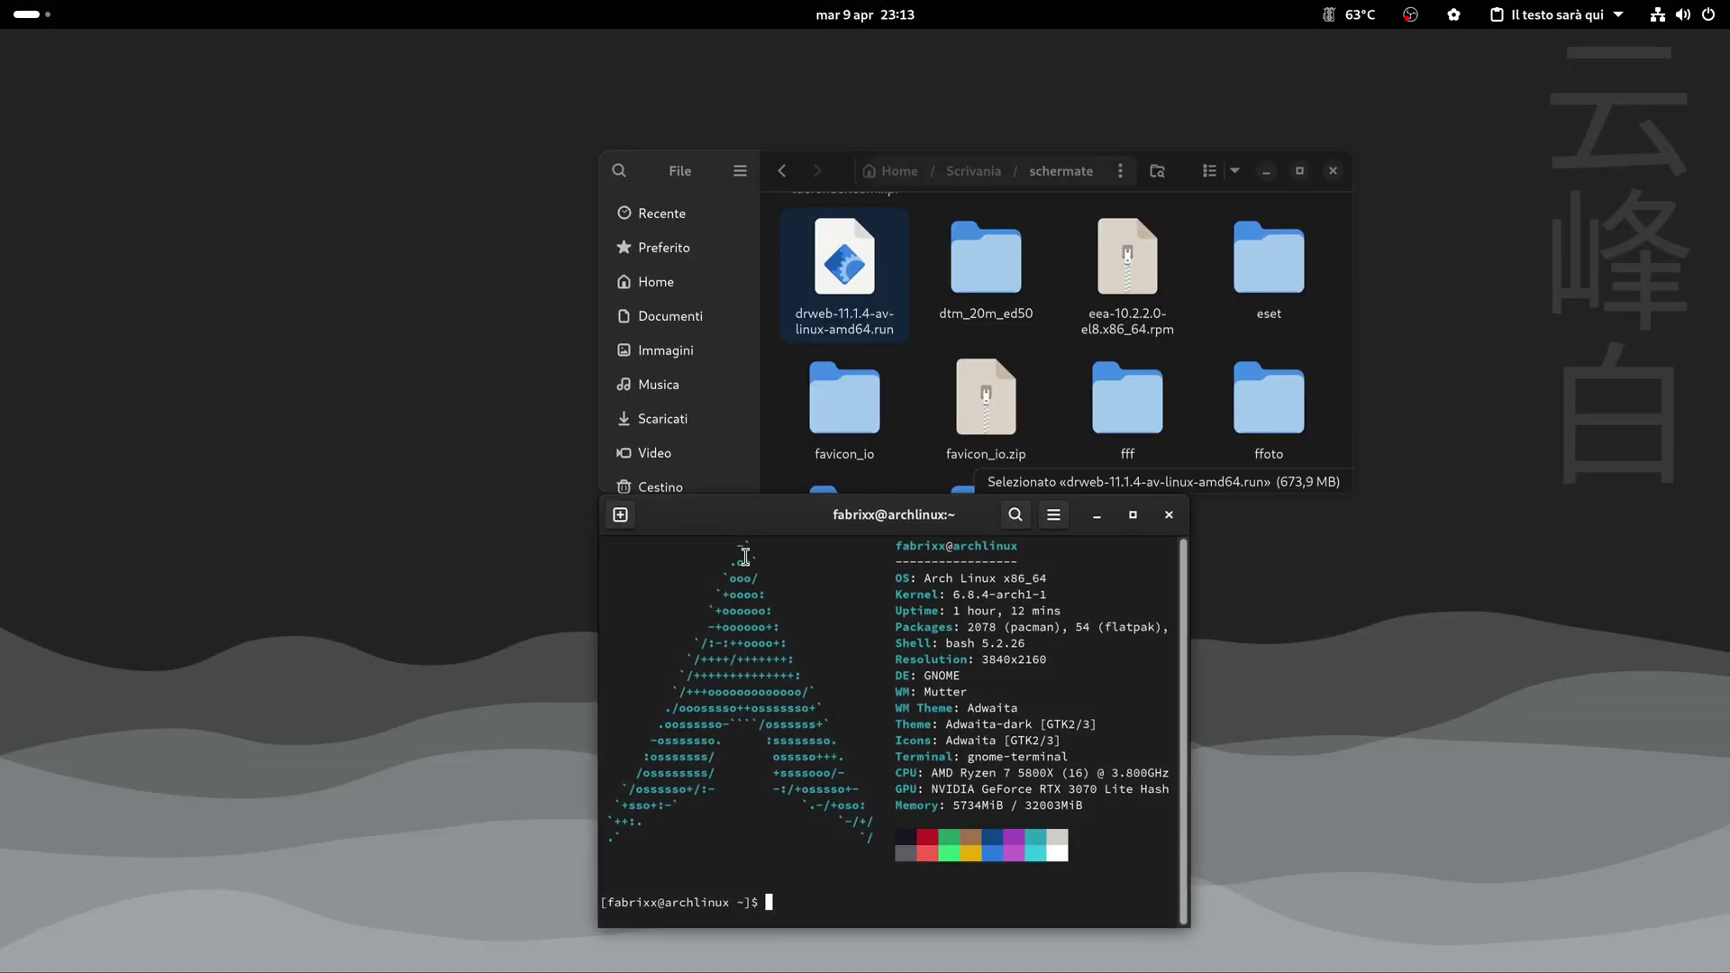
{"action": "left_click_drag", "start_coordinate": [728, 520], "coordinate": [467, 452]}
{"action": "type", "text": "cd /home/fabrixx/Scrivania/schermate"}
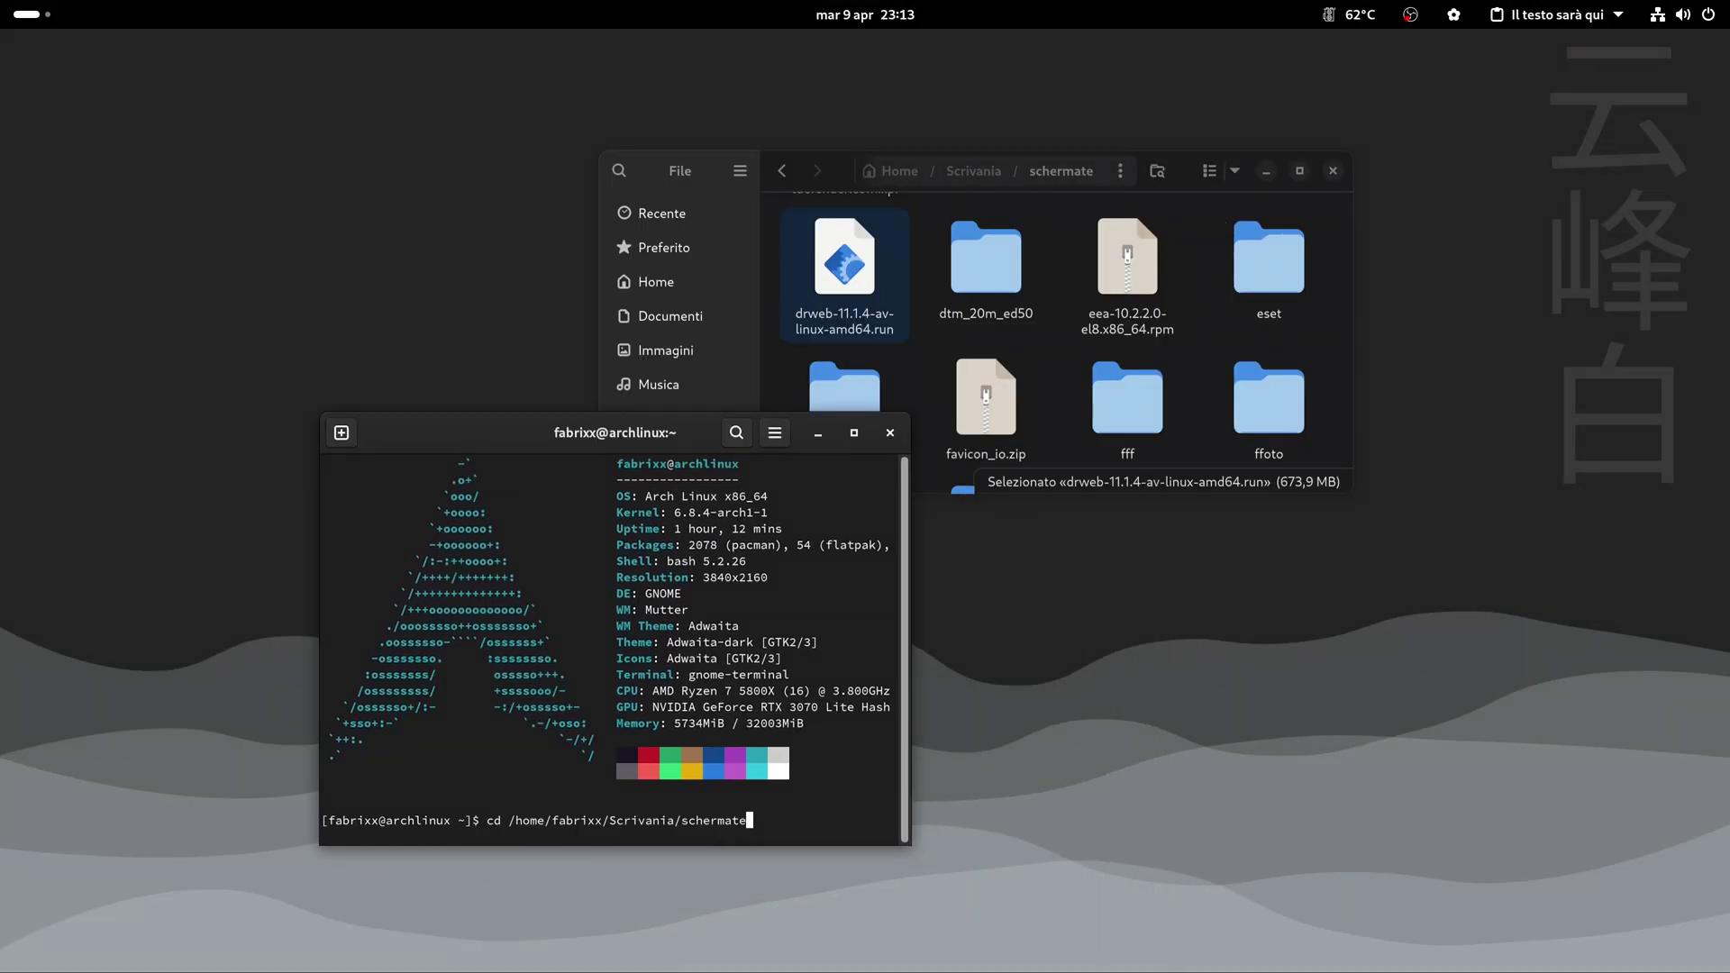
{"action": "key", "text": "Return"}
- Make drweb-11.1.4-av-linux-amd64.run executable with sudo chmod +x and launch it
{"action": "key", "text": "ctrl+shift+v"}
{"action": "key", "text": "Return"}
{"action": "key", "text": "Return"}
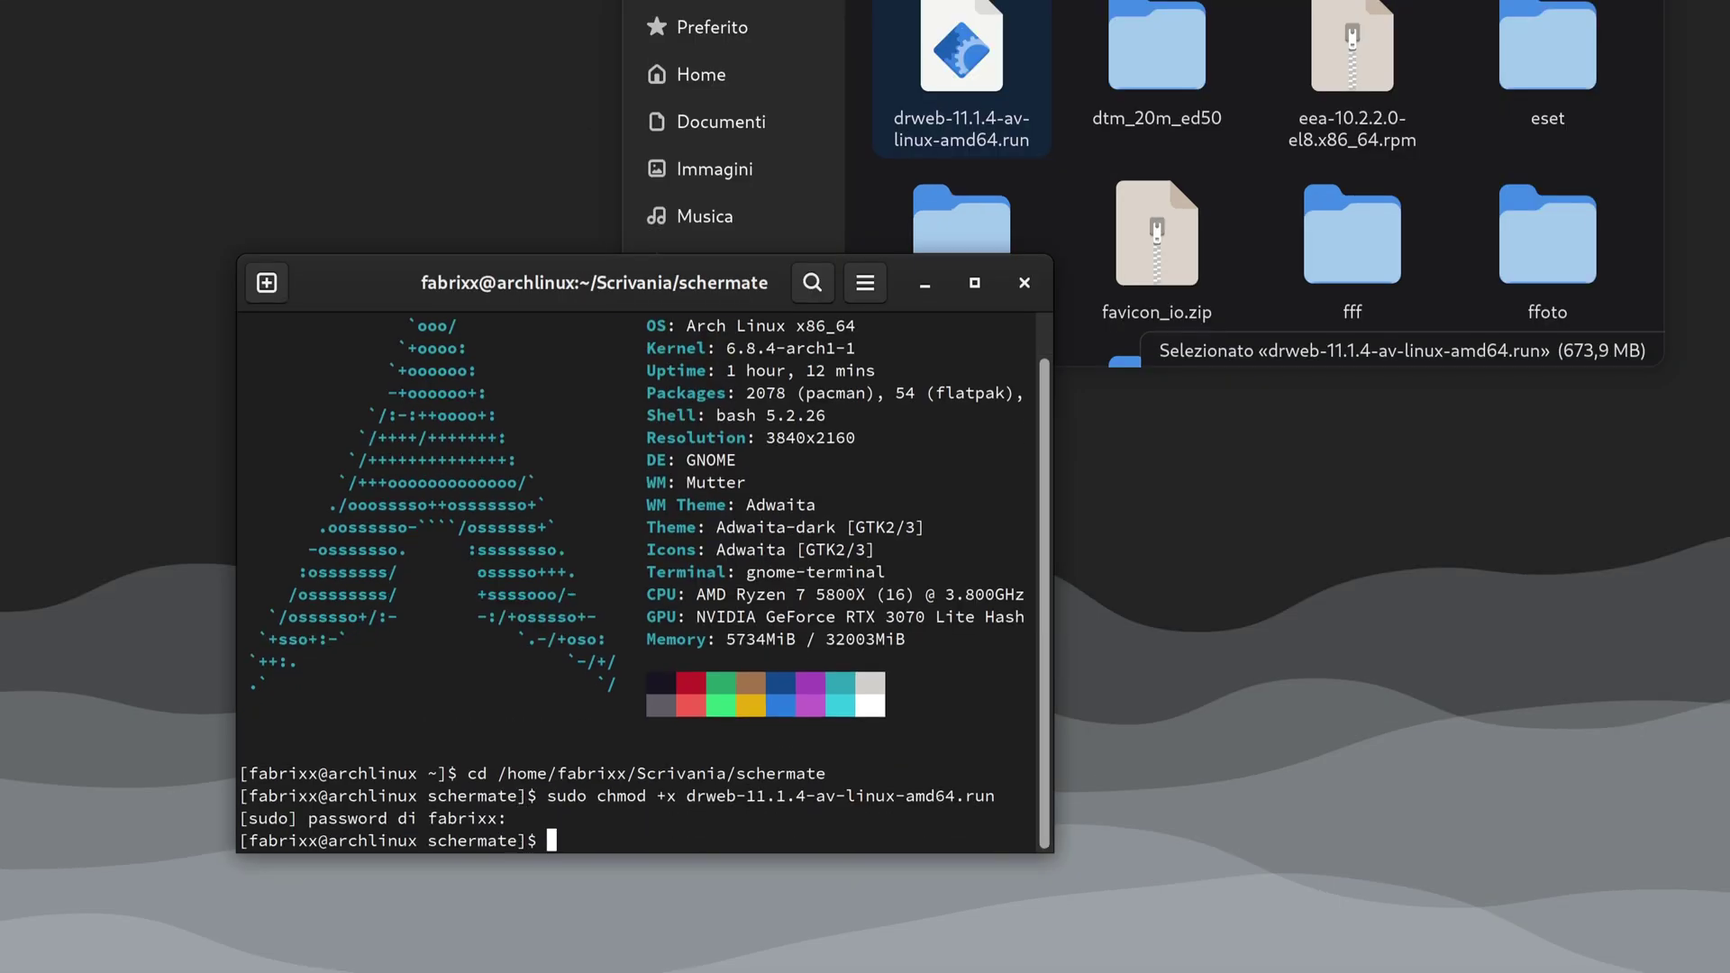
{"action": "key", "text": "ctrl+shift+v"}
{"action": "key", "text": "Return"}
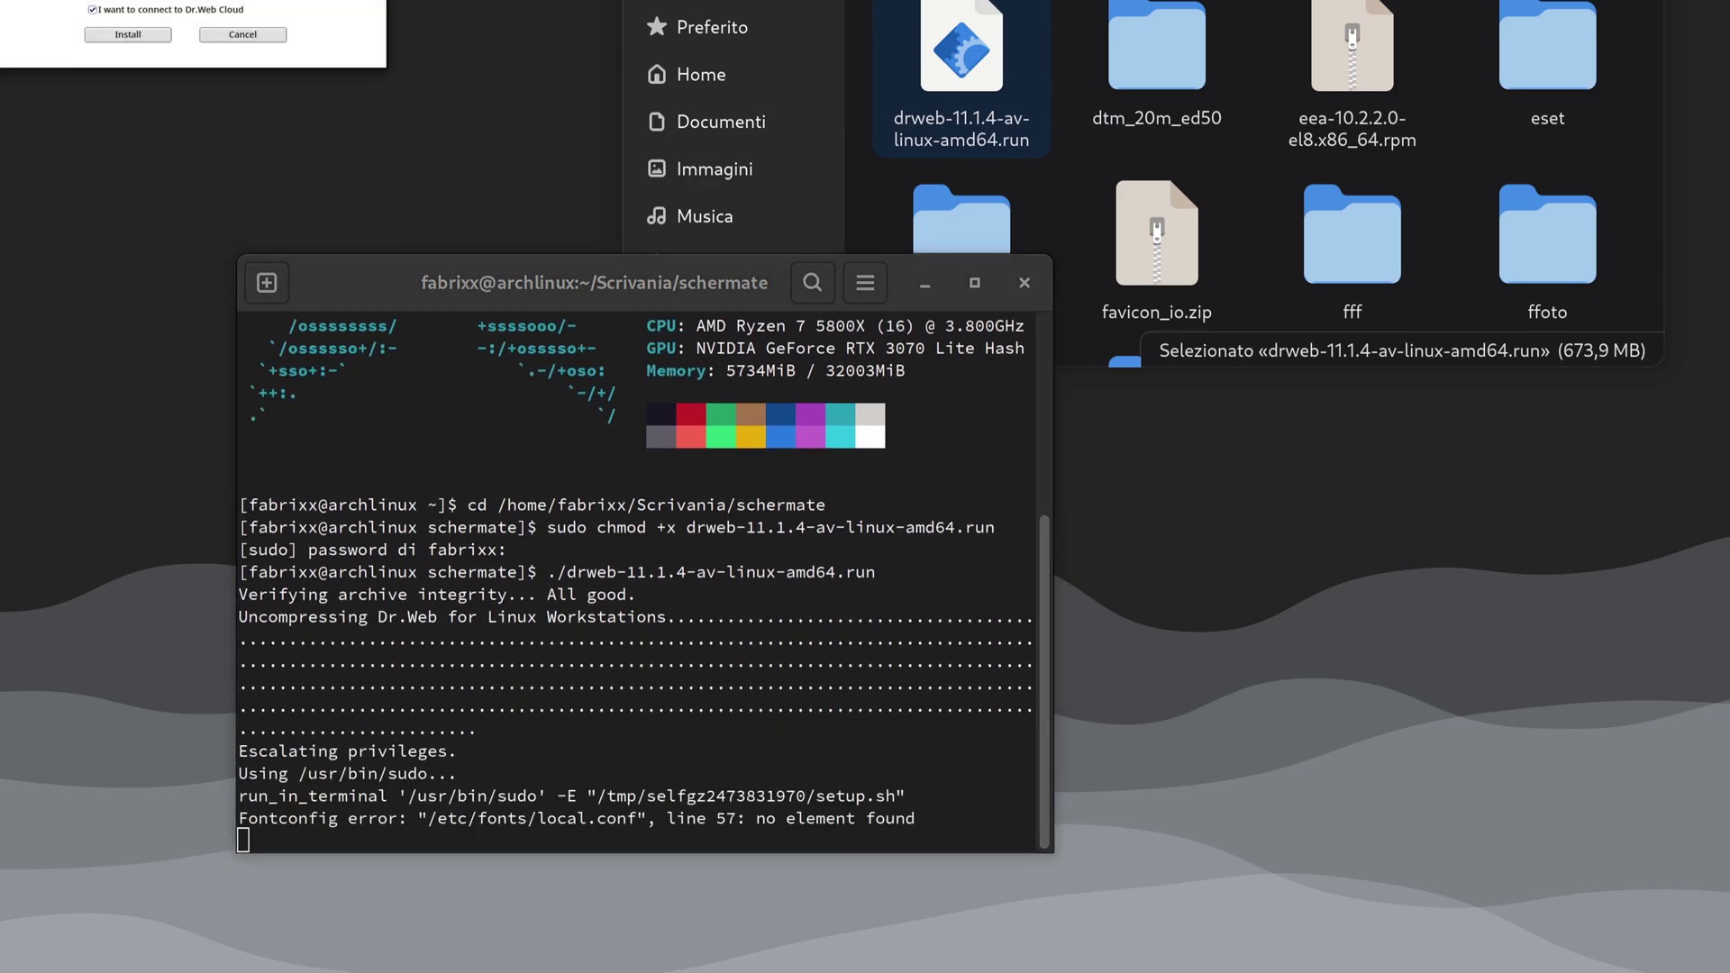
- Install all 45 Dr.Web packages with Dr.Web Cloud kept on, watching the detailed log, then close the installer
{"action": "left_click_drag", "start_coordinate": [332, 102], "coordinate": [1214, 586]}
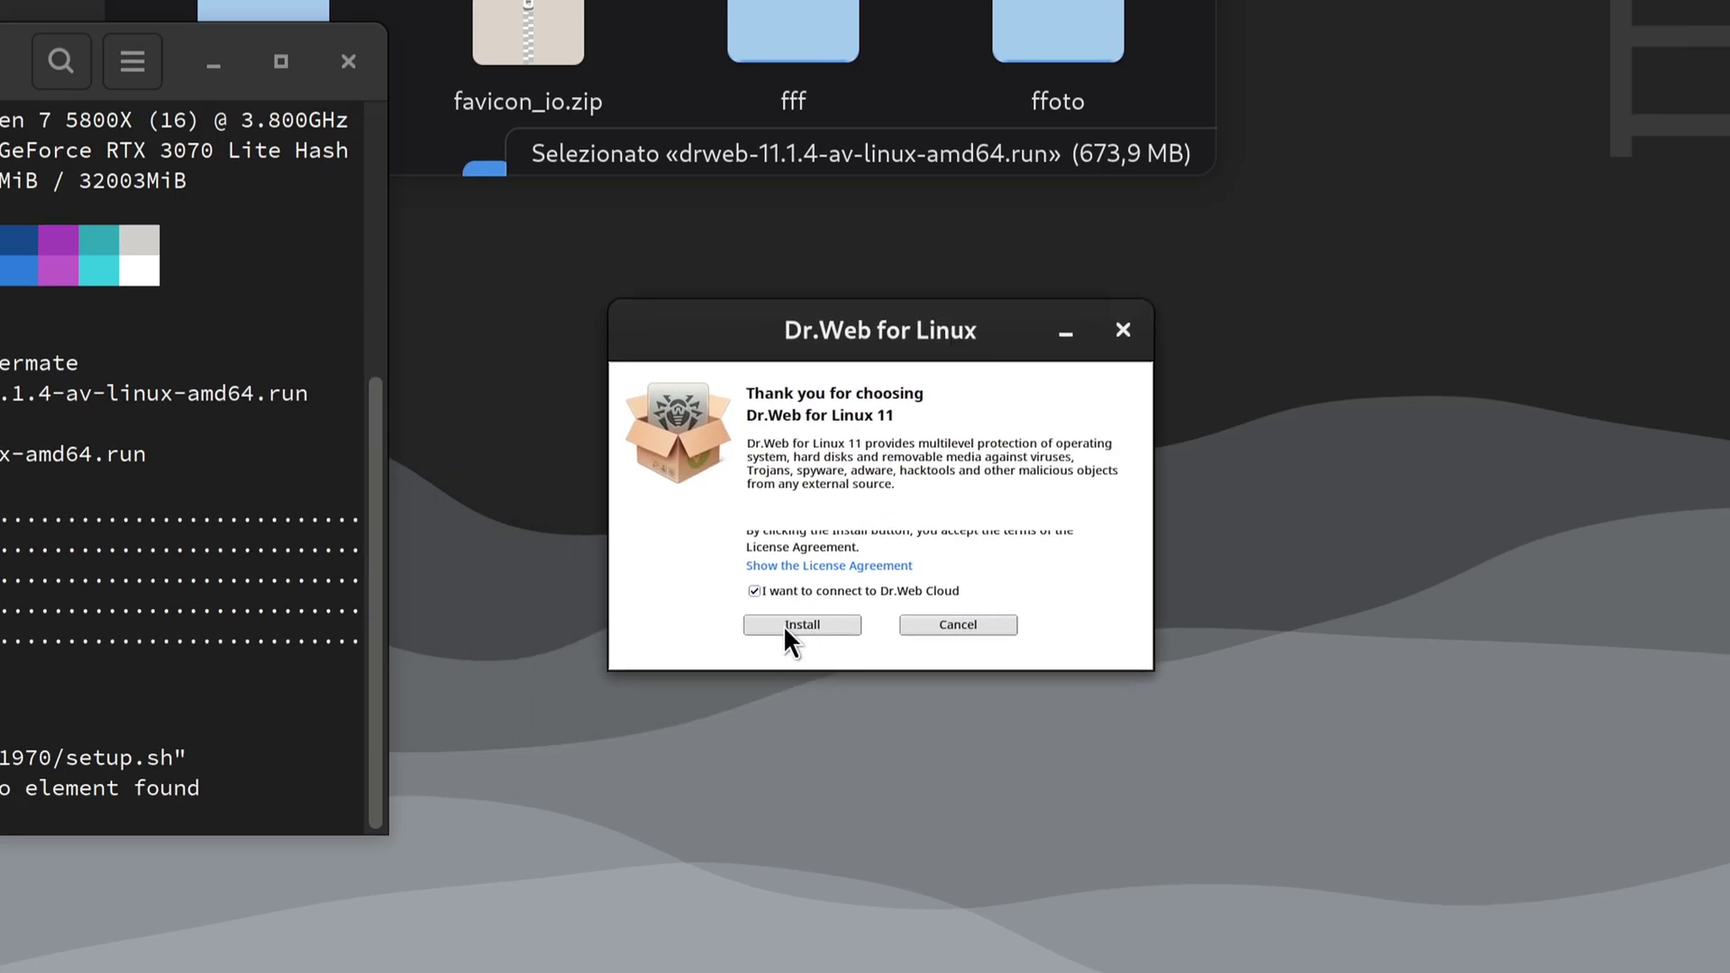
{"action": "left_click", "coordinate": [785, 630]}
{"action": "left_click", "coordinate": [699, 479]}
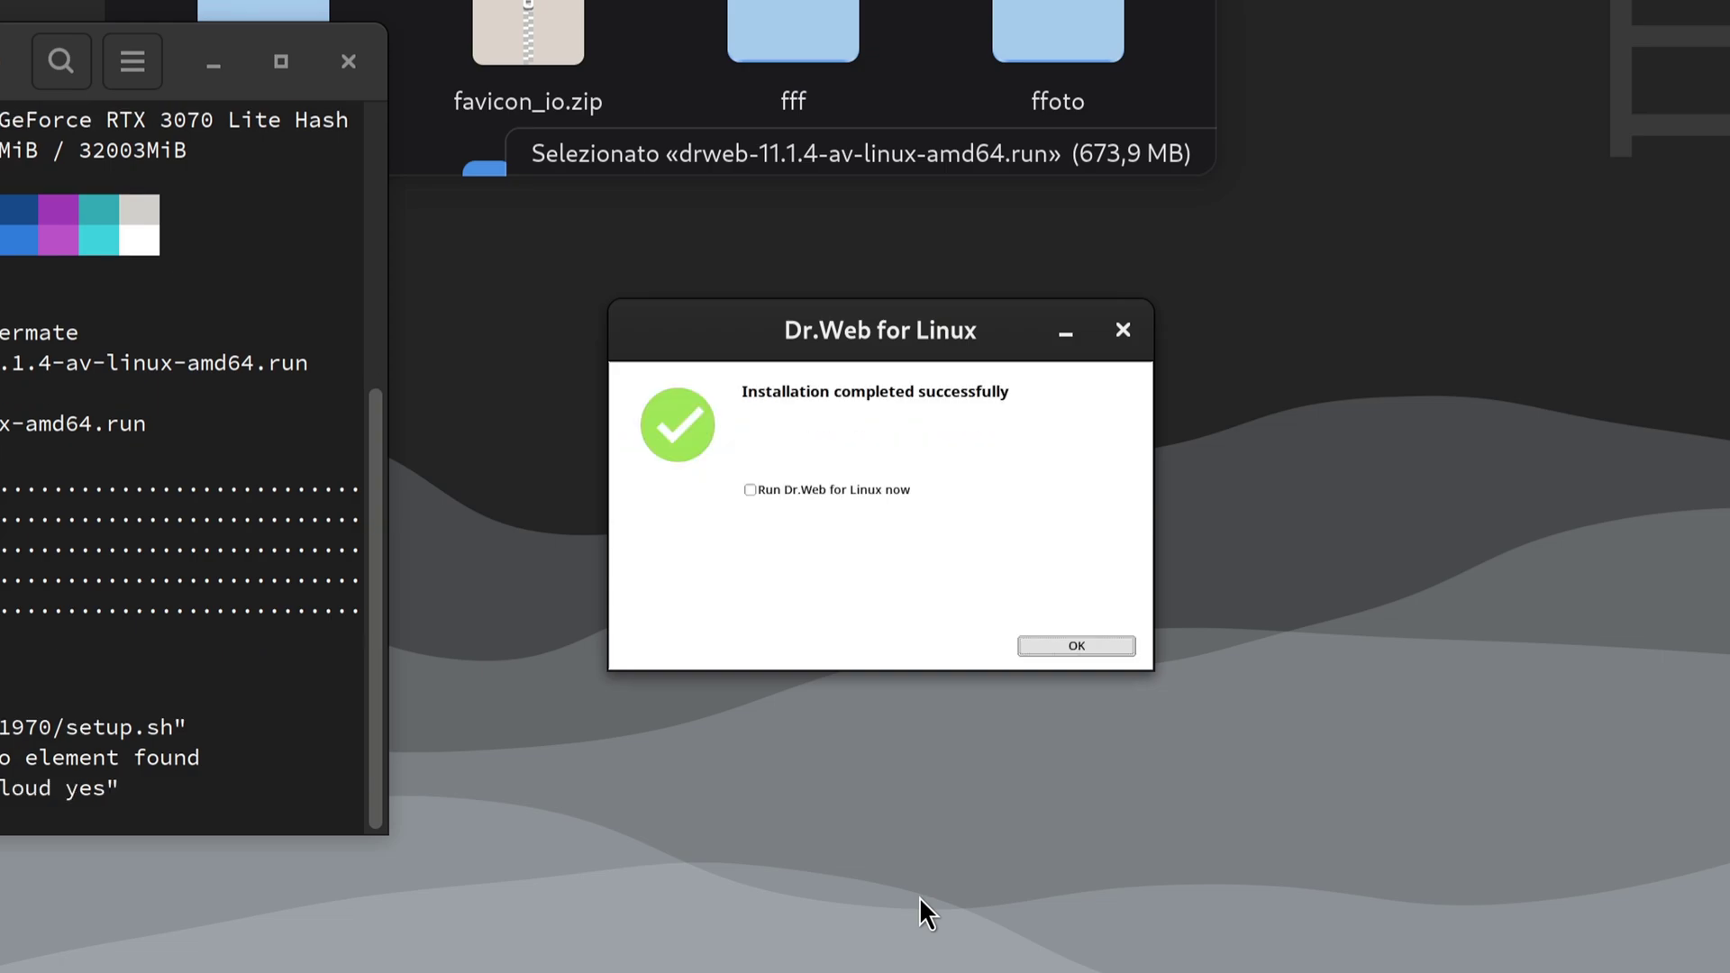
{"action": "left_click", "coordinate": [1056, 646]}
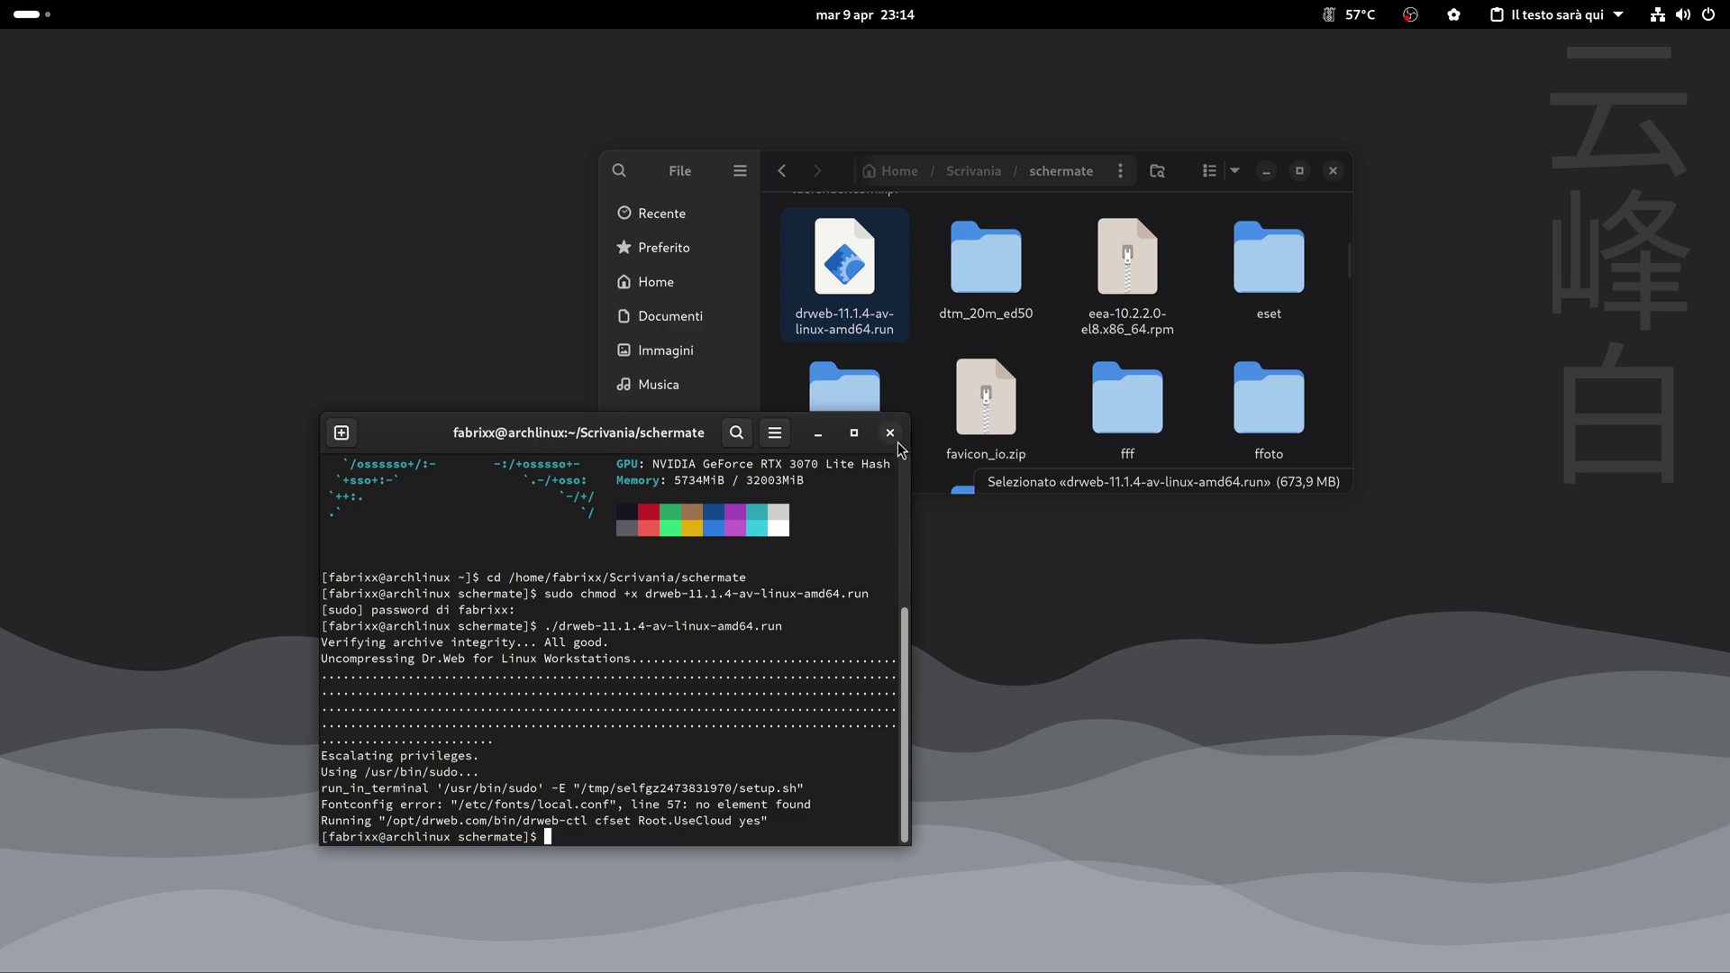
{"action": "key", "text": "super"}
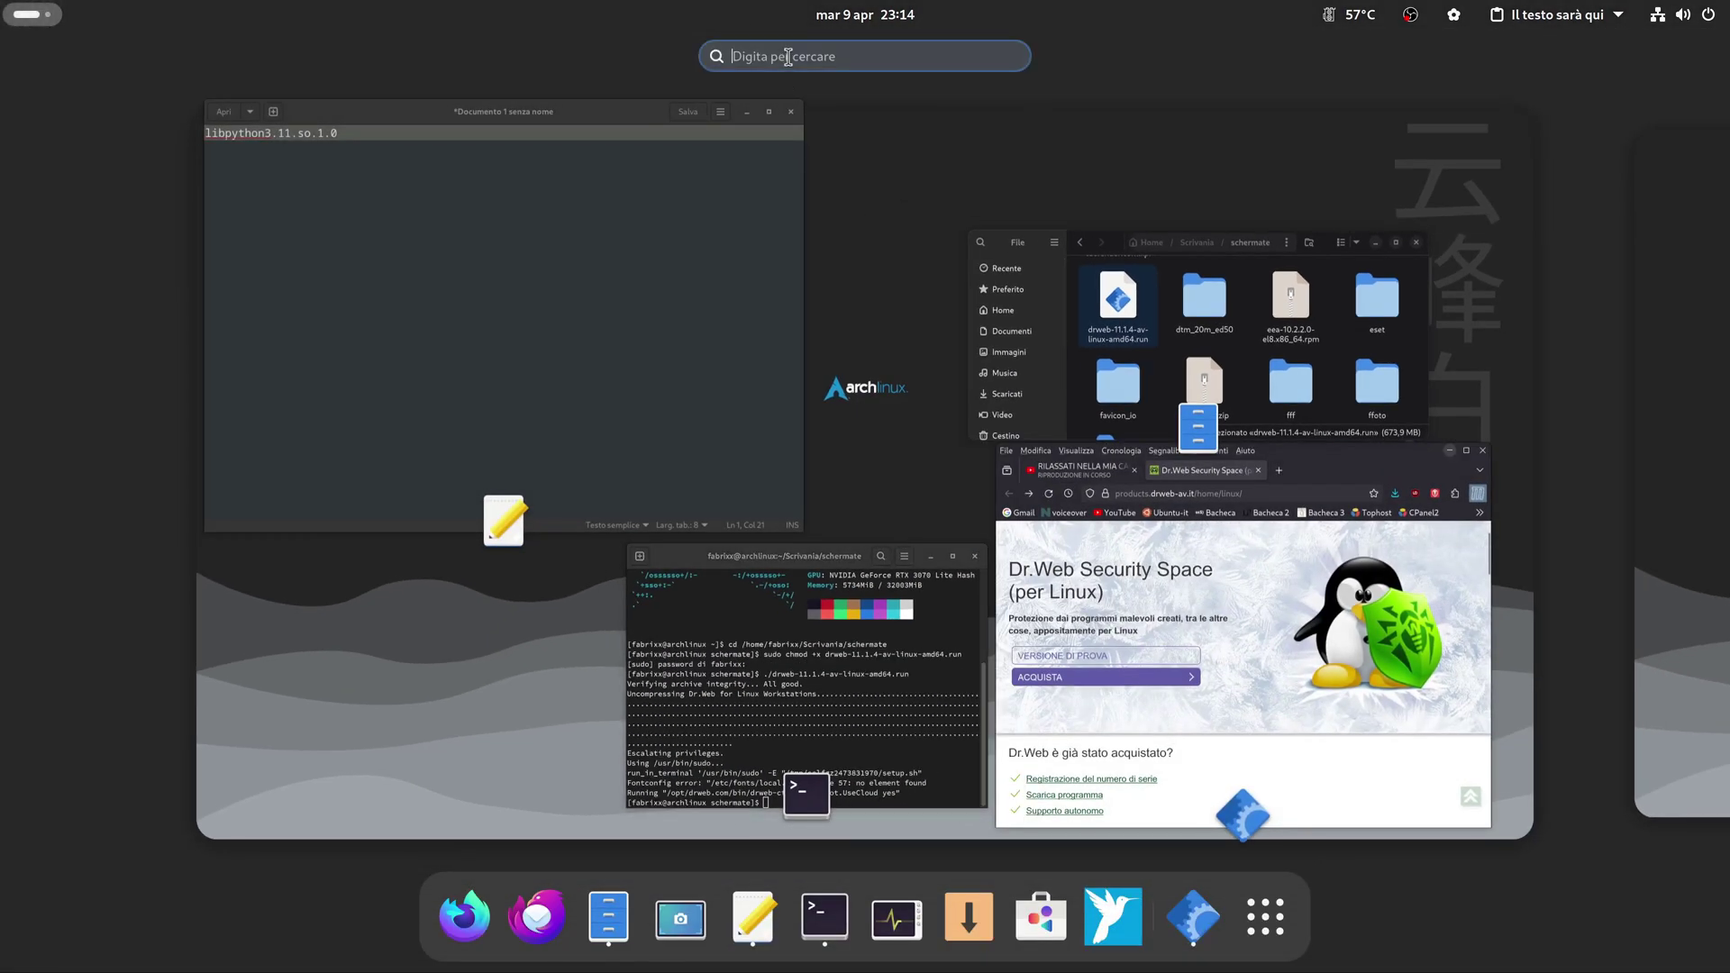
- Launch Dr.Web for Linux from an Activities search for 'dr' and activate the 30-day demo licence
{"action": "type", "text": "dr"}
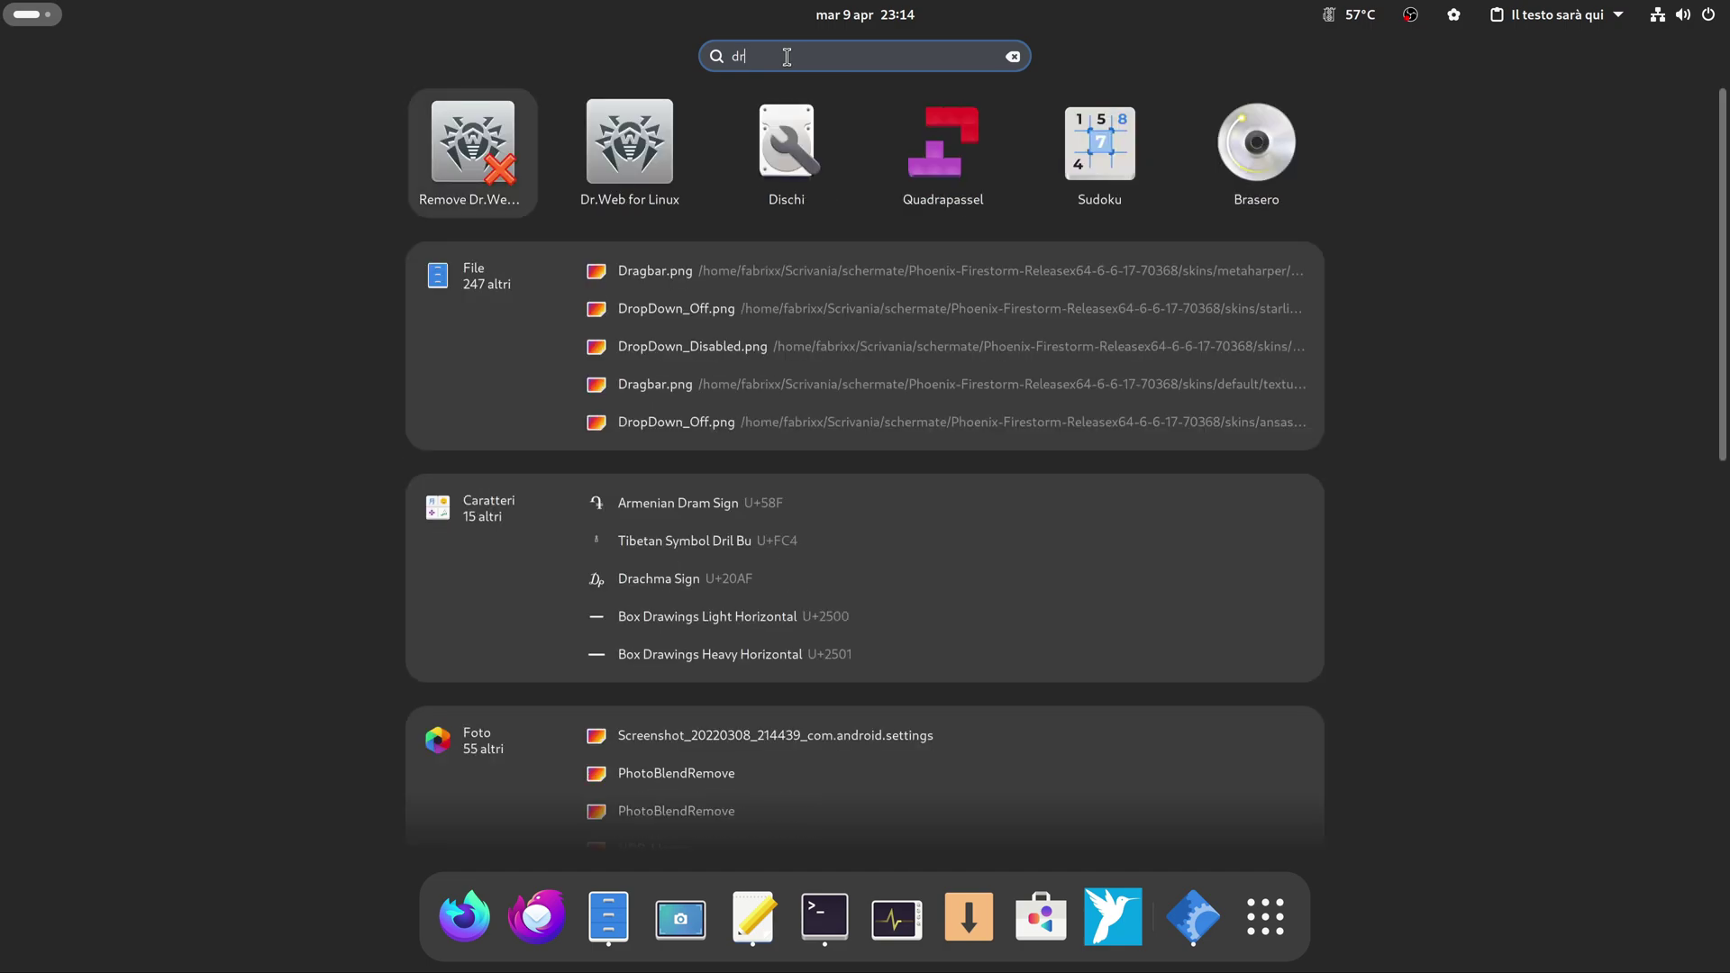
{"action": "left_click", "coordinate": [625, 182]}
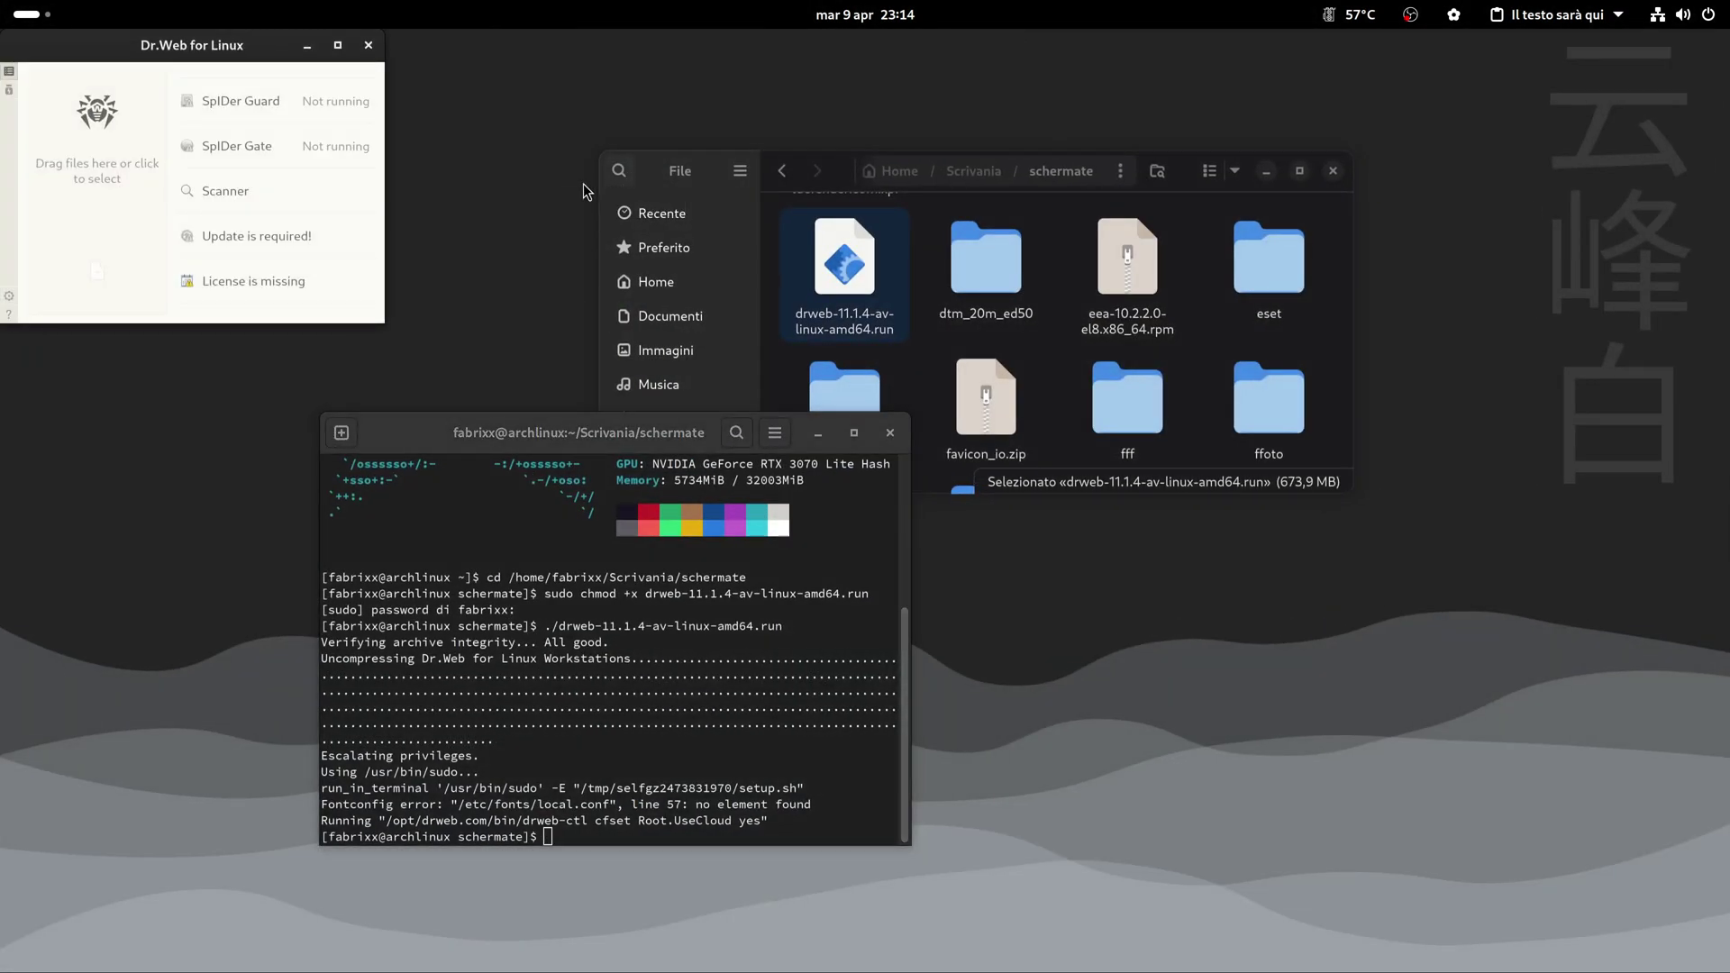
{"action": "left_click_drag", "start_coordinate": [162, 46], "coordinate": [1117, 563]}
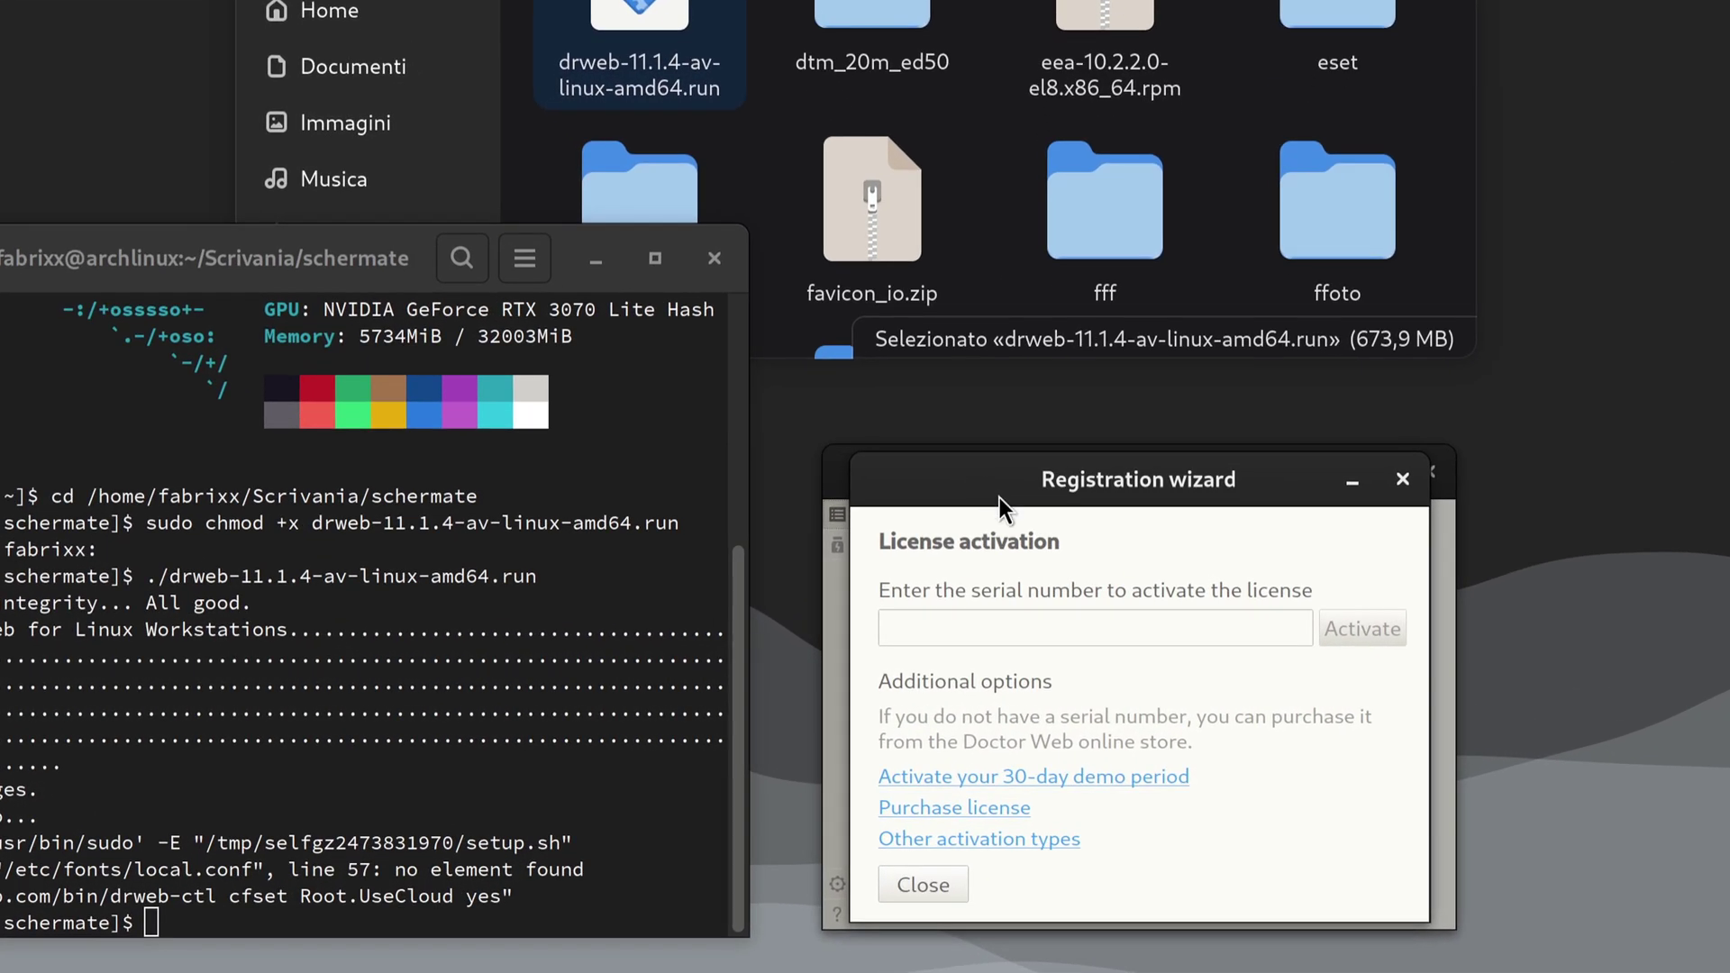
{"action": "left_click", "coordinate": [1077, 777]}
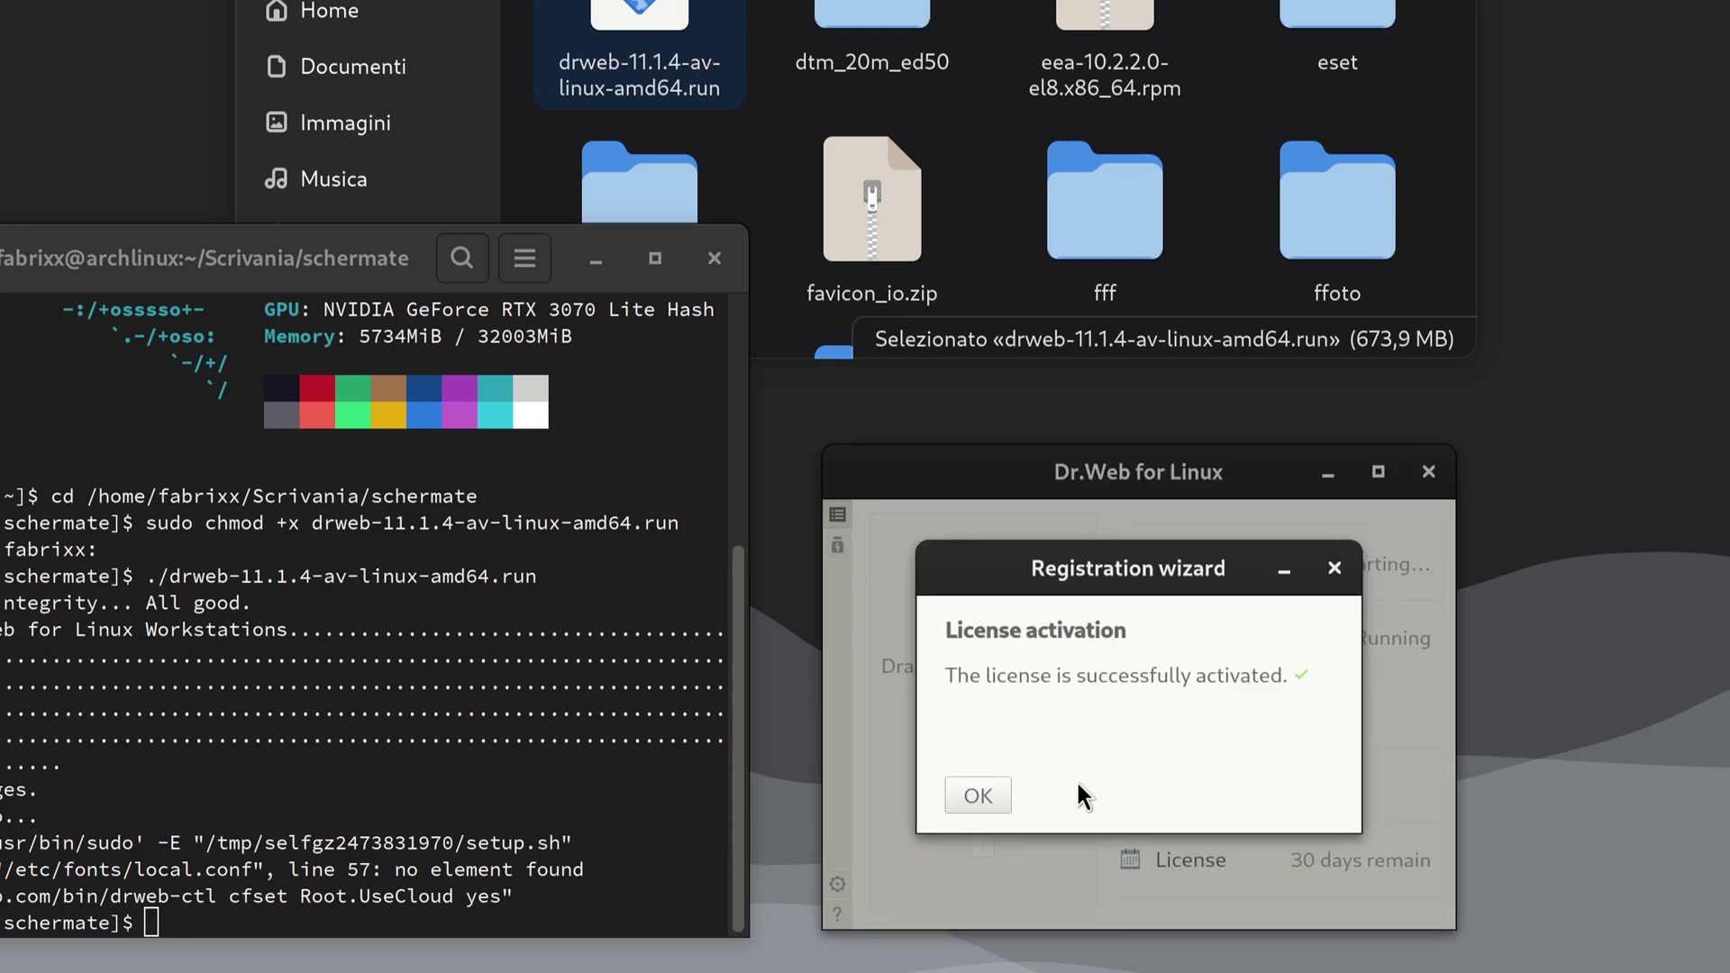
{"action": "left_click", "coordinate": [979, 795]}
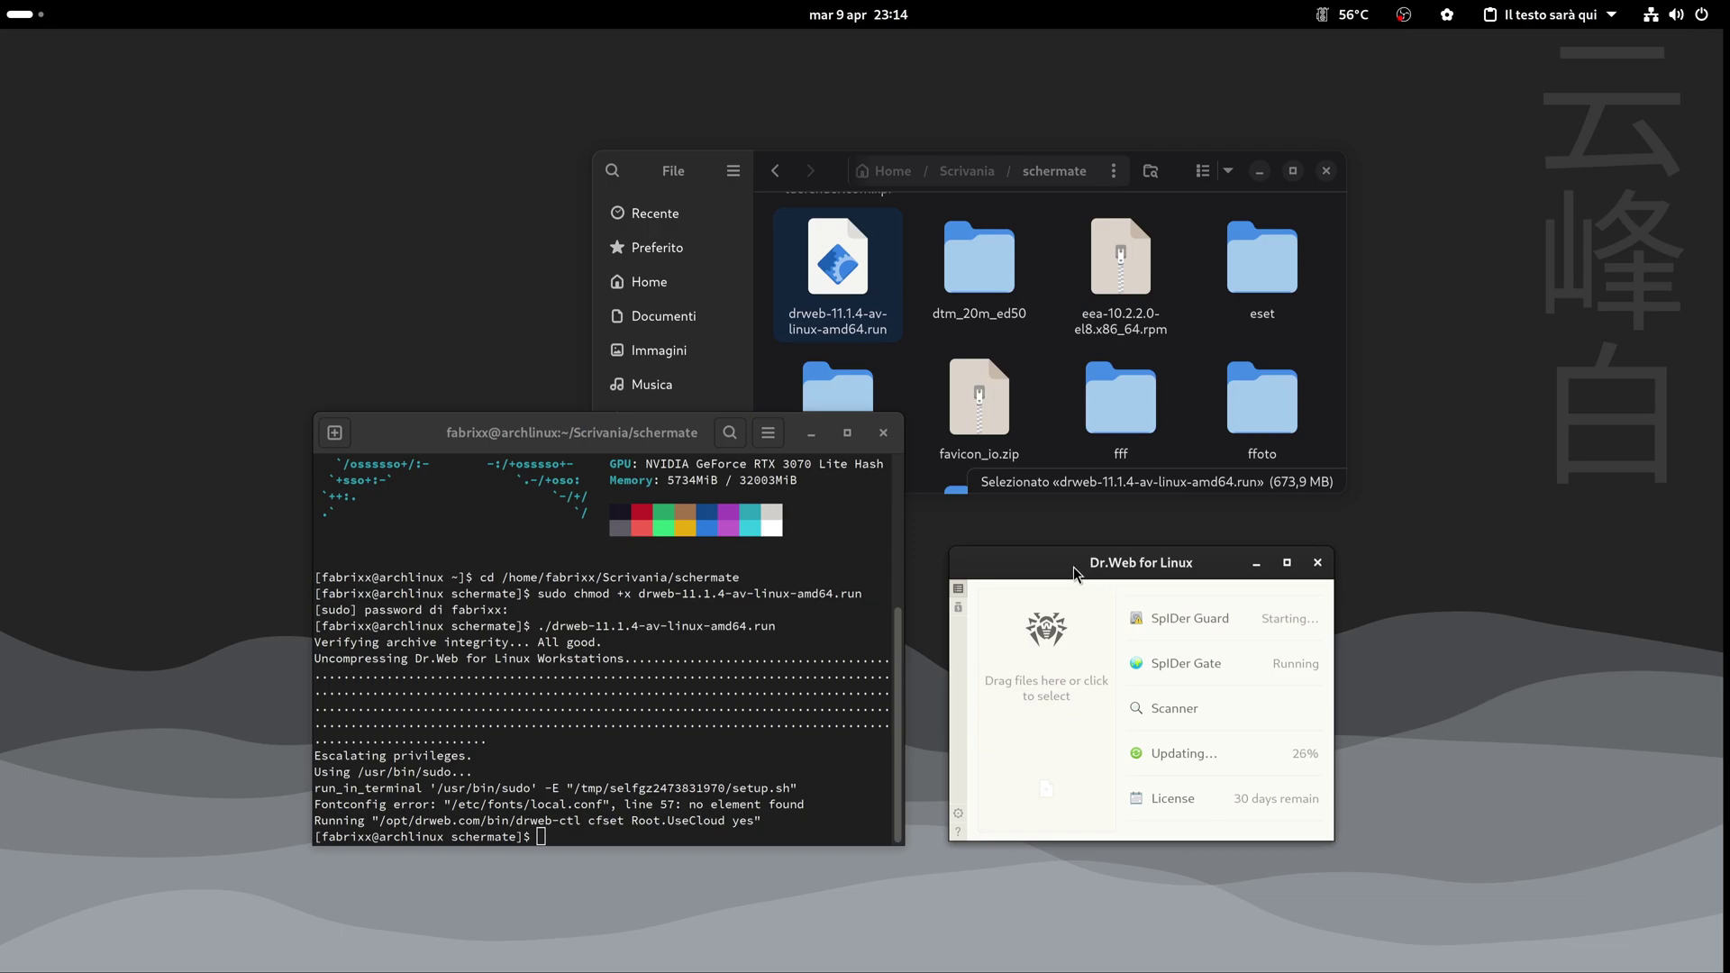
- Enlarge the Dr.Web window and arrange it beside the terminal
{"action": "left_click_drag", "start_coordinate": [1073, 566], "coordinate": [1008, 443]}
{"action": "left_click_drag", "start_coordinate": [1267, 717], "coordinate": [1592, 938]}
{"action": "left_click_drag", "start_coordinate": [436, 433], "coordinate": [226, 407]}
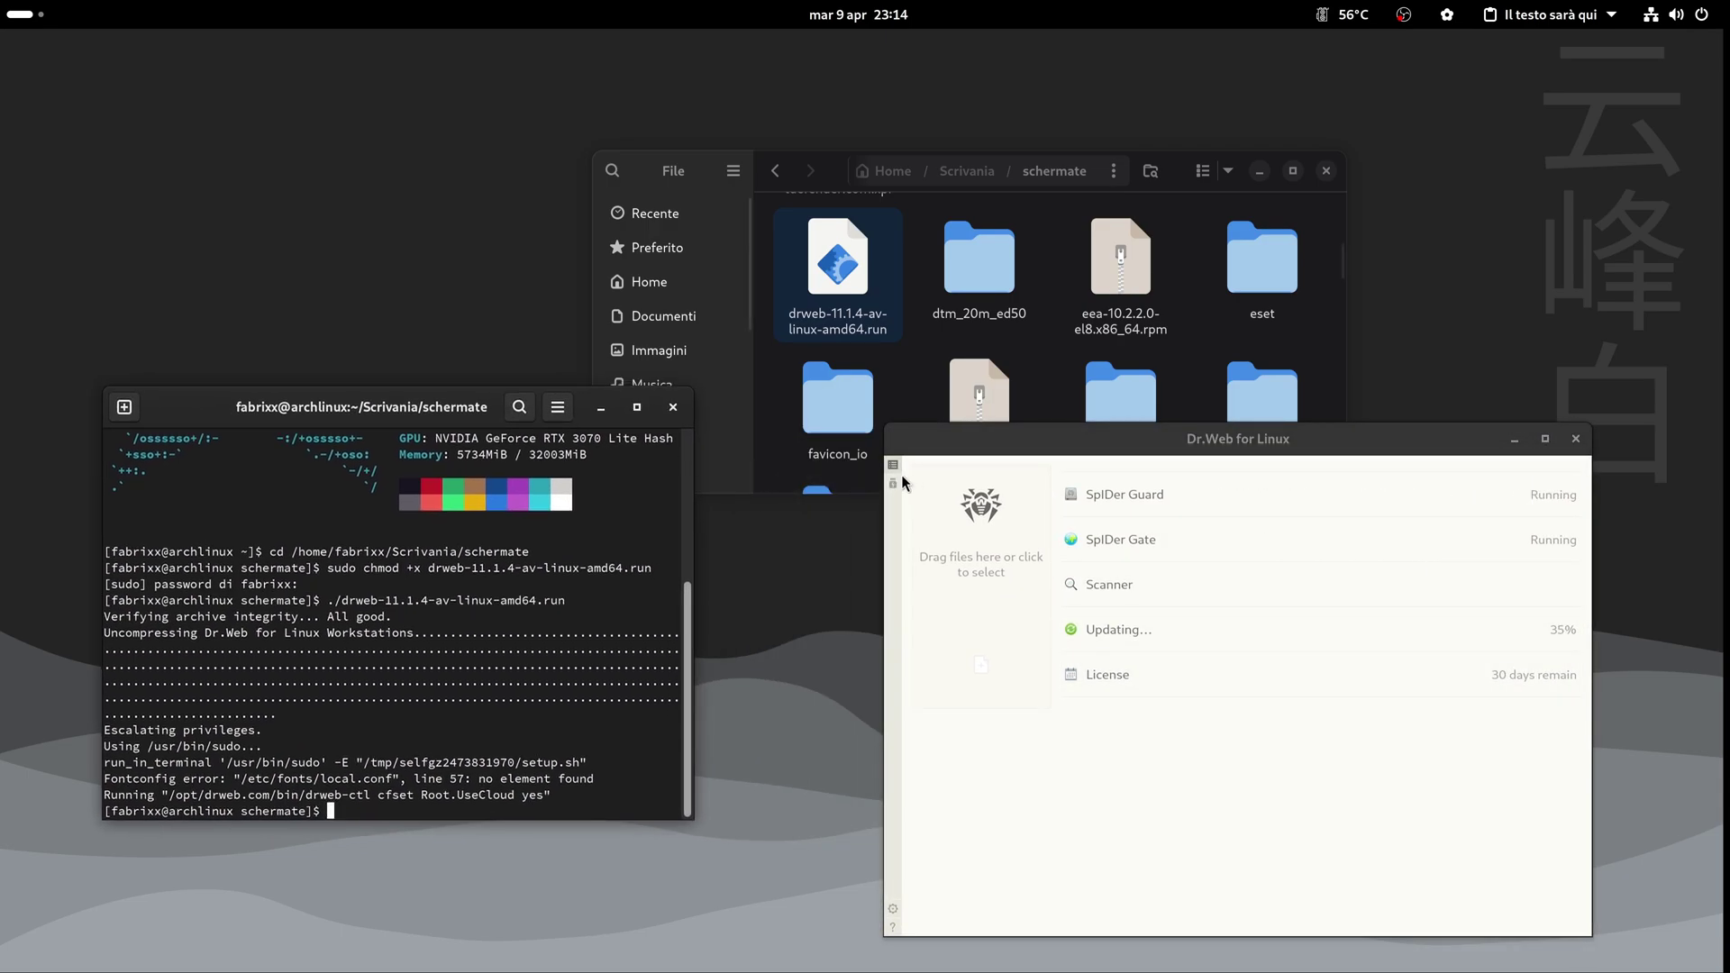
{"action": "left_click_drag", "start_coordinate": [933, 448], "coordinate": [851, 418]}
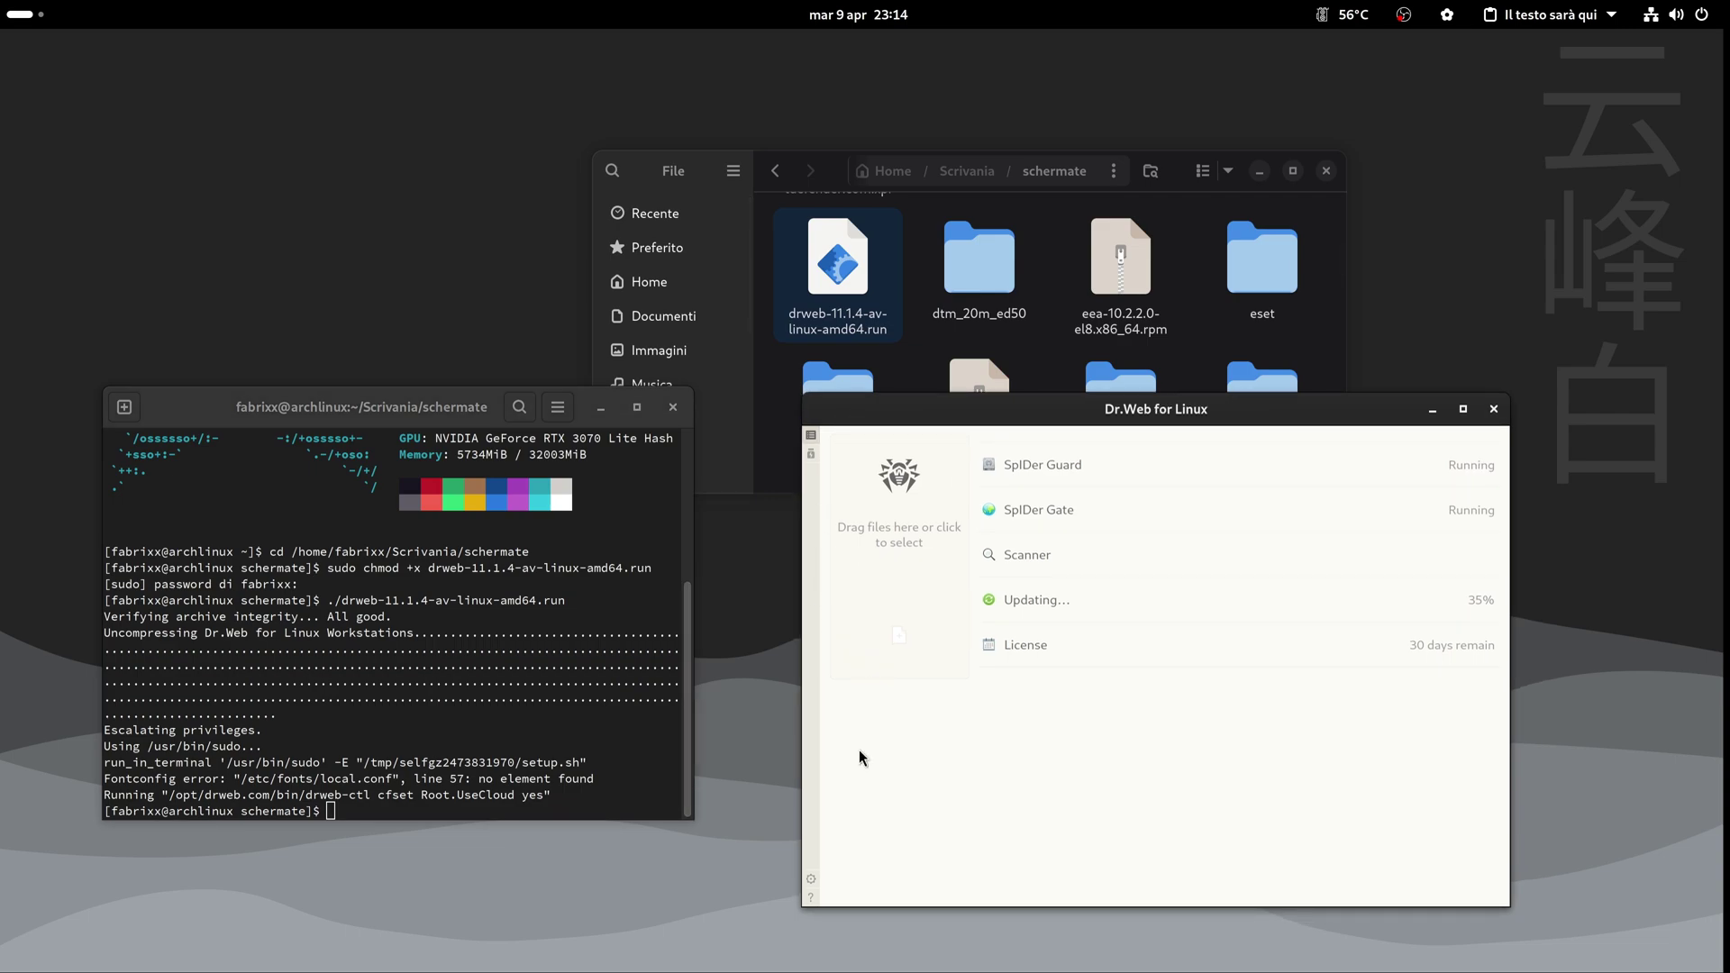
- Confirm the quarantine is empty and check the running update's progress
{"action": "left_click", "coordinate": [812, 455]}
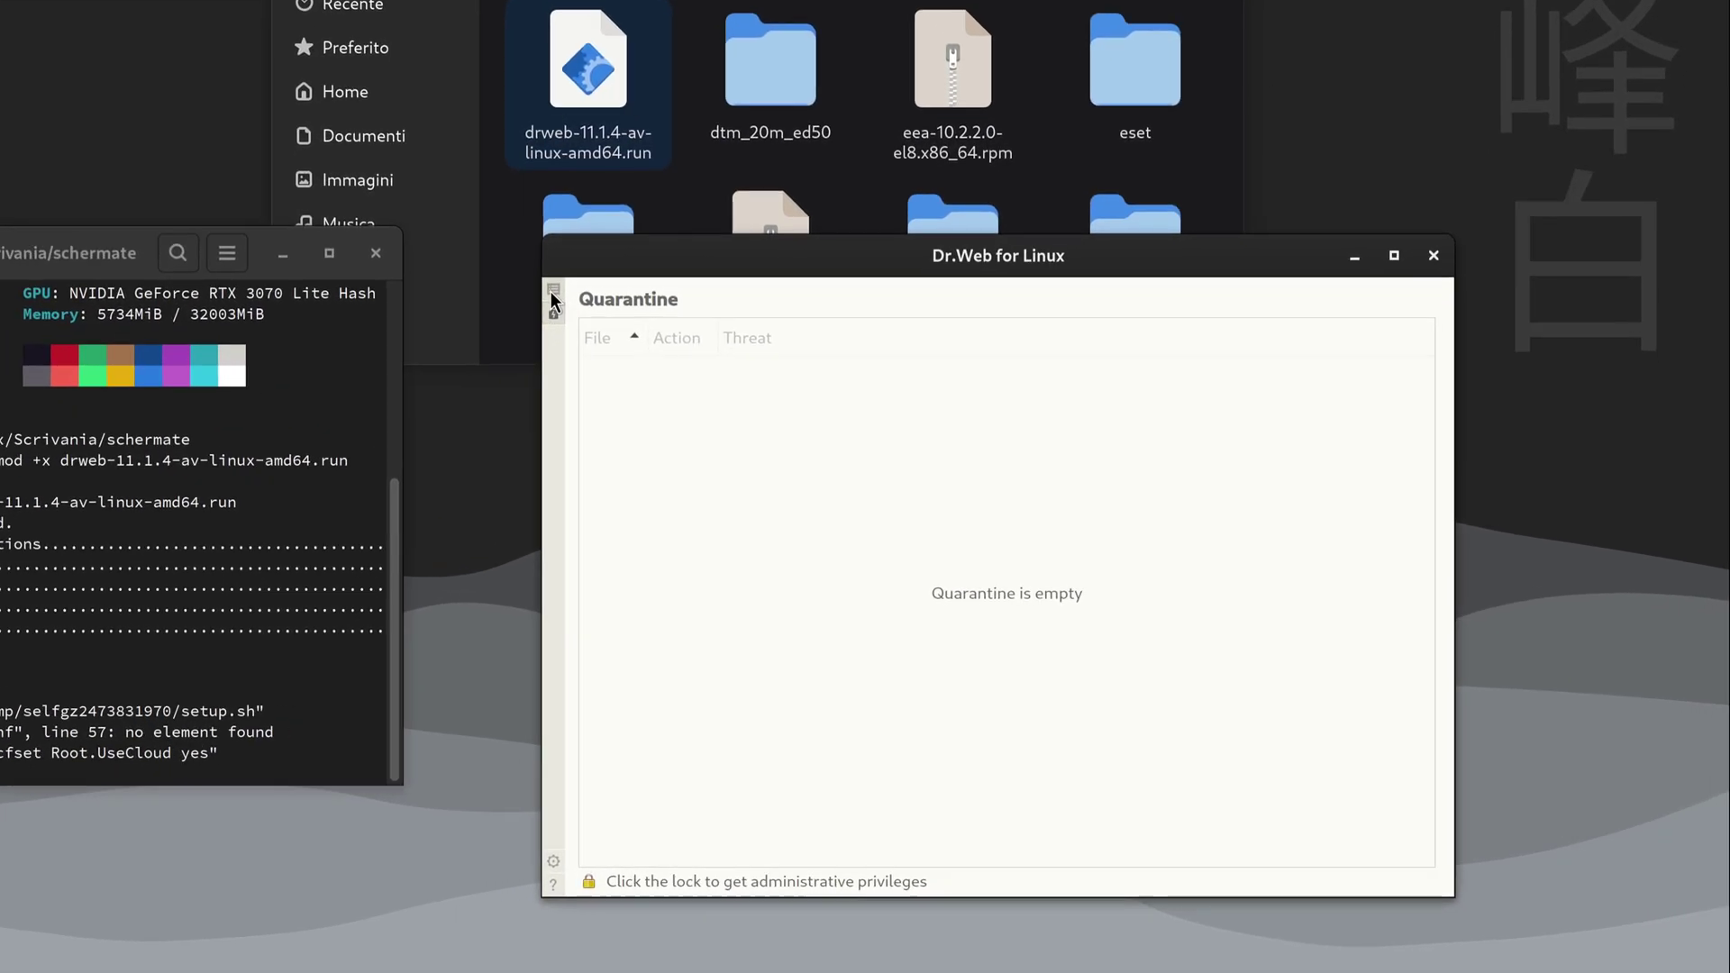
{"action": "left_click", "coordinate": [812, 436]}
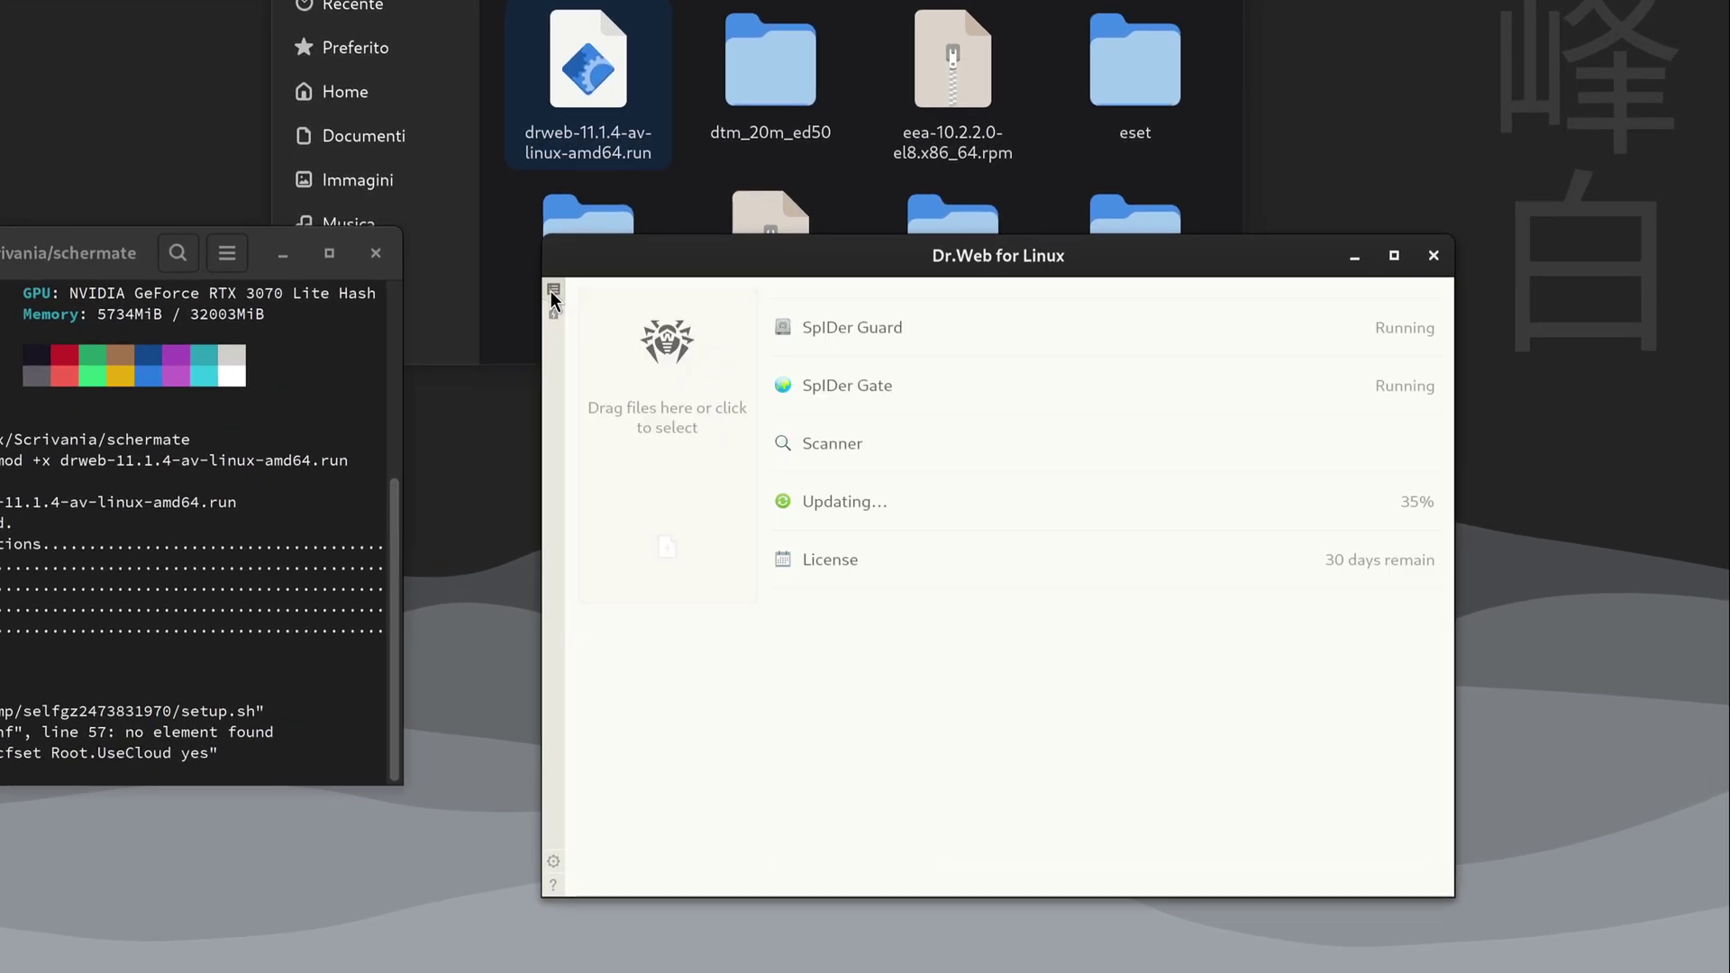
{"action": "left_click", "coordinate": [879, 512]}
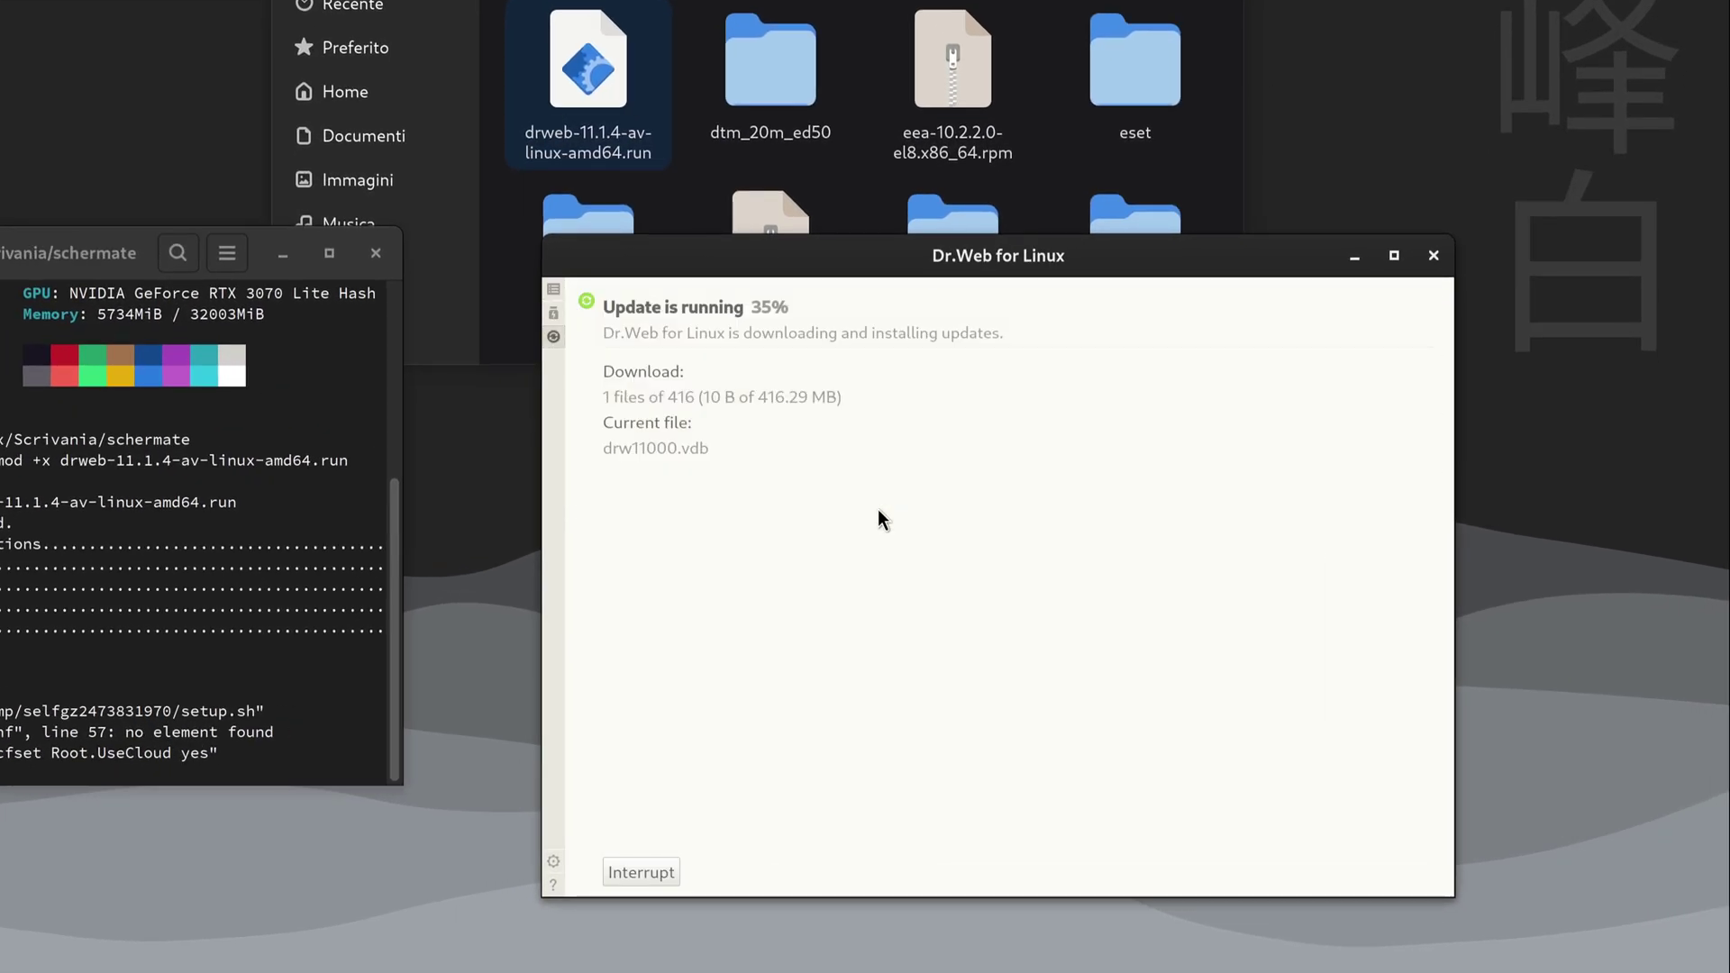
{"action": "left_click_drag", "start_coordinate": [766, 257], "coordinate": [326, 297]}
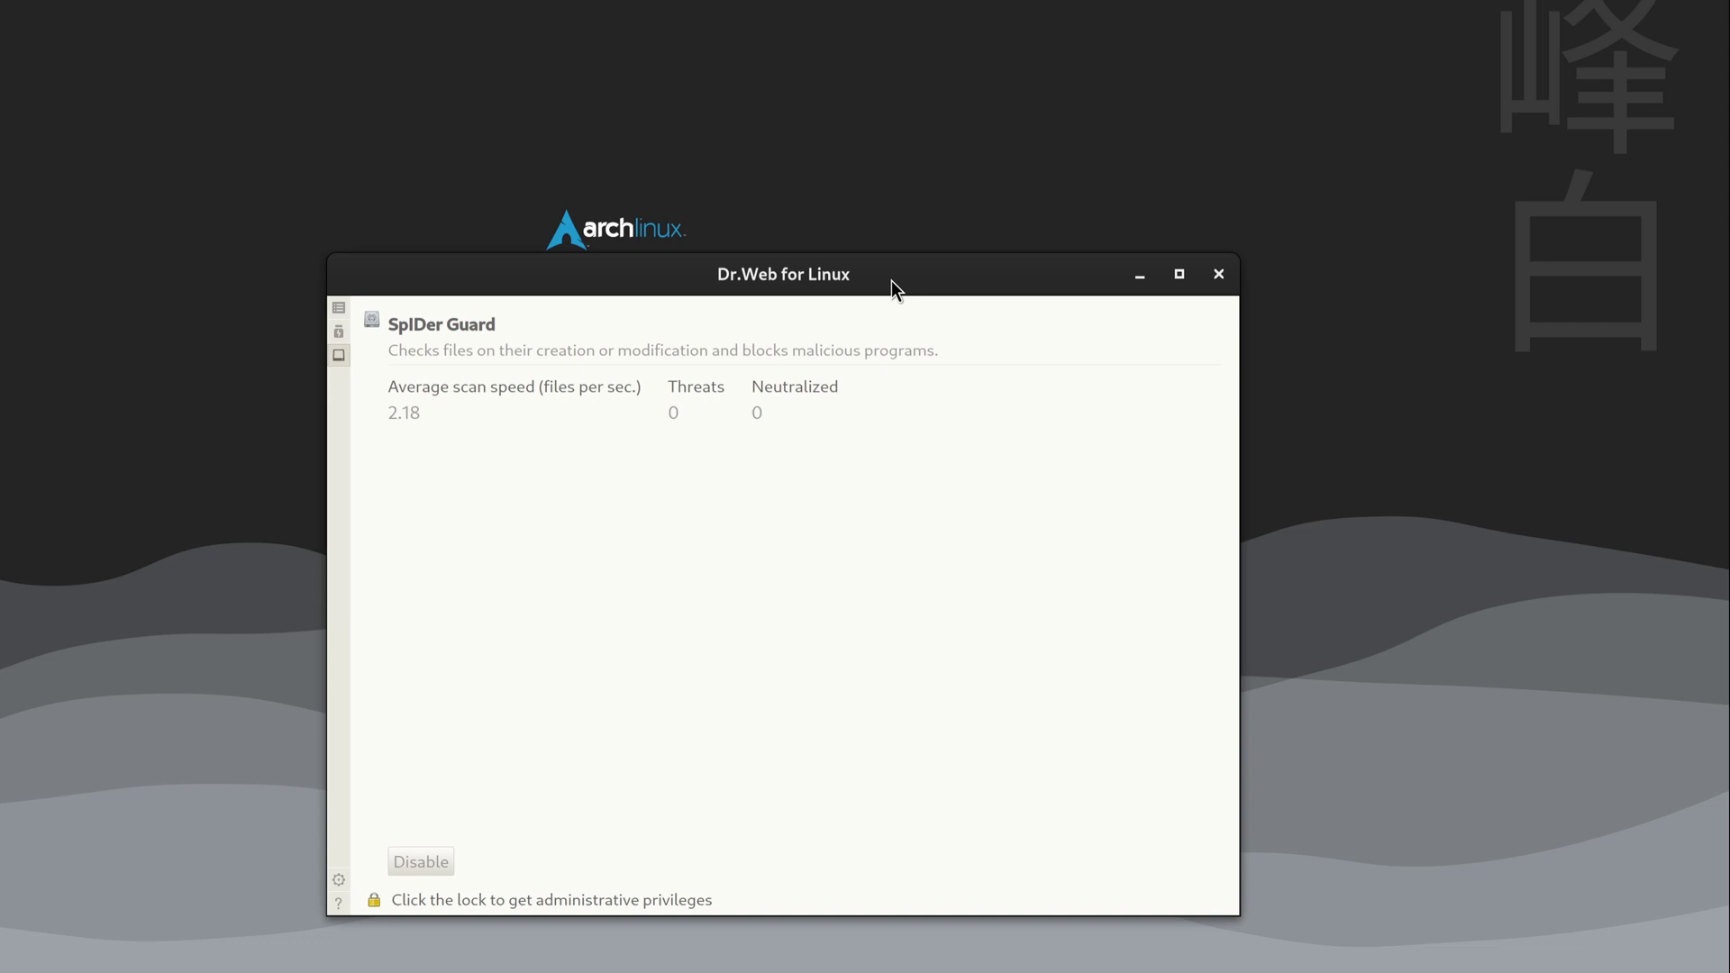
- Review the SpIDer Gate status page from the main overview
{"action": "left_click_drag", "start_coordinate": [890, 280], "coordinate": [892, 99]}
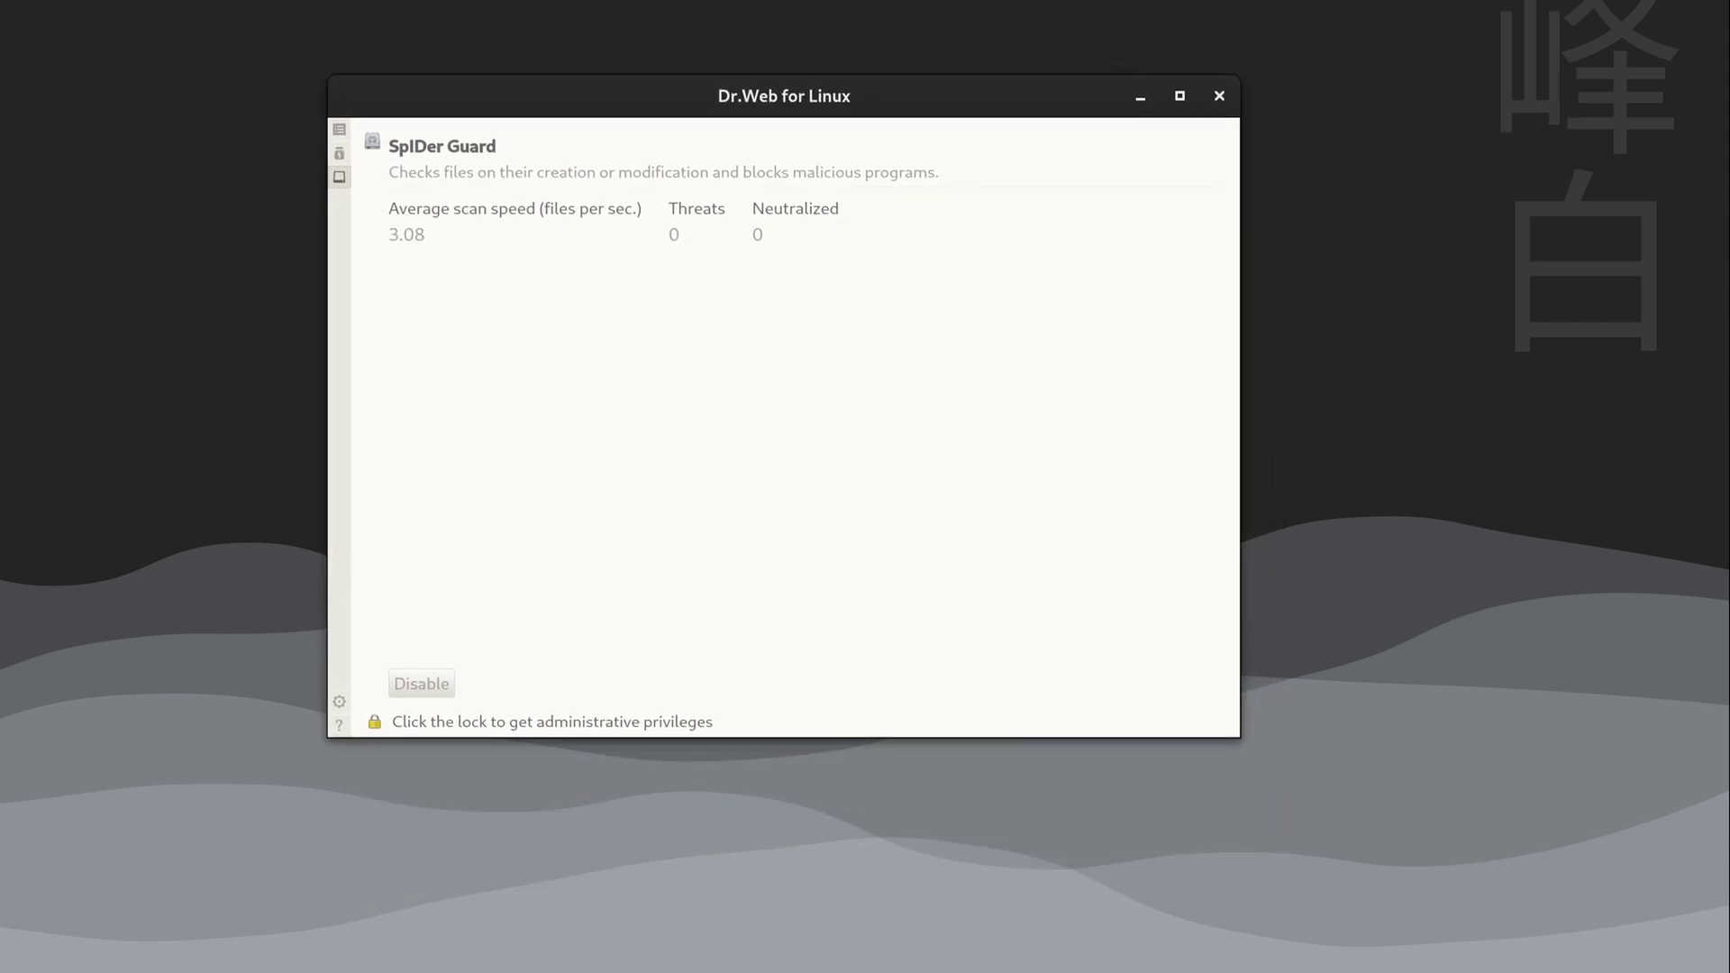
{"action": "left_click", "coordinate": [337, 133]}
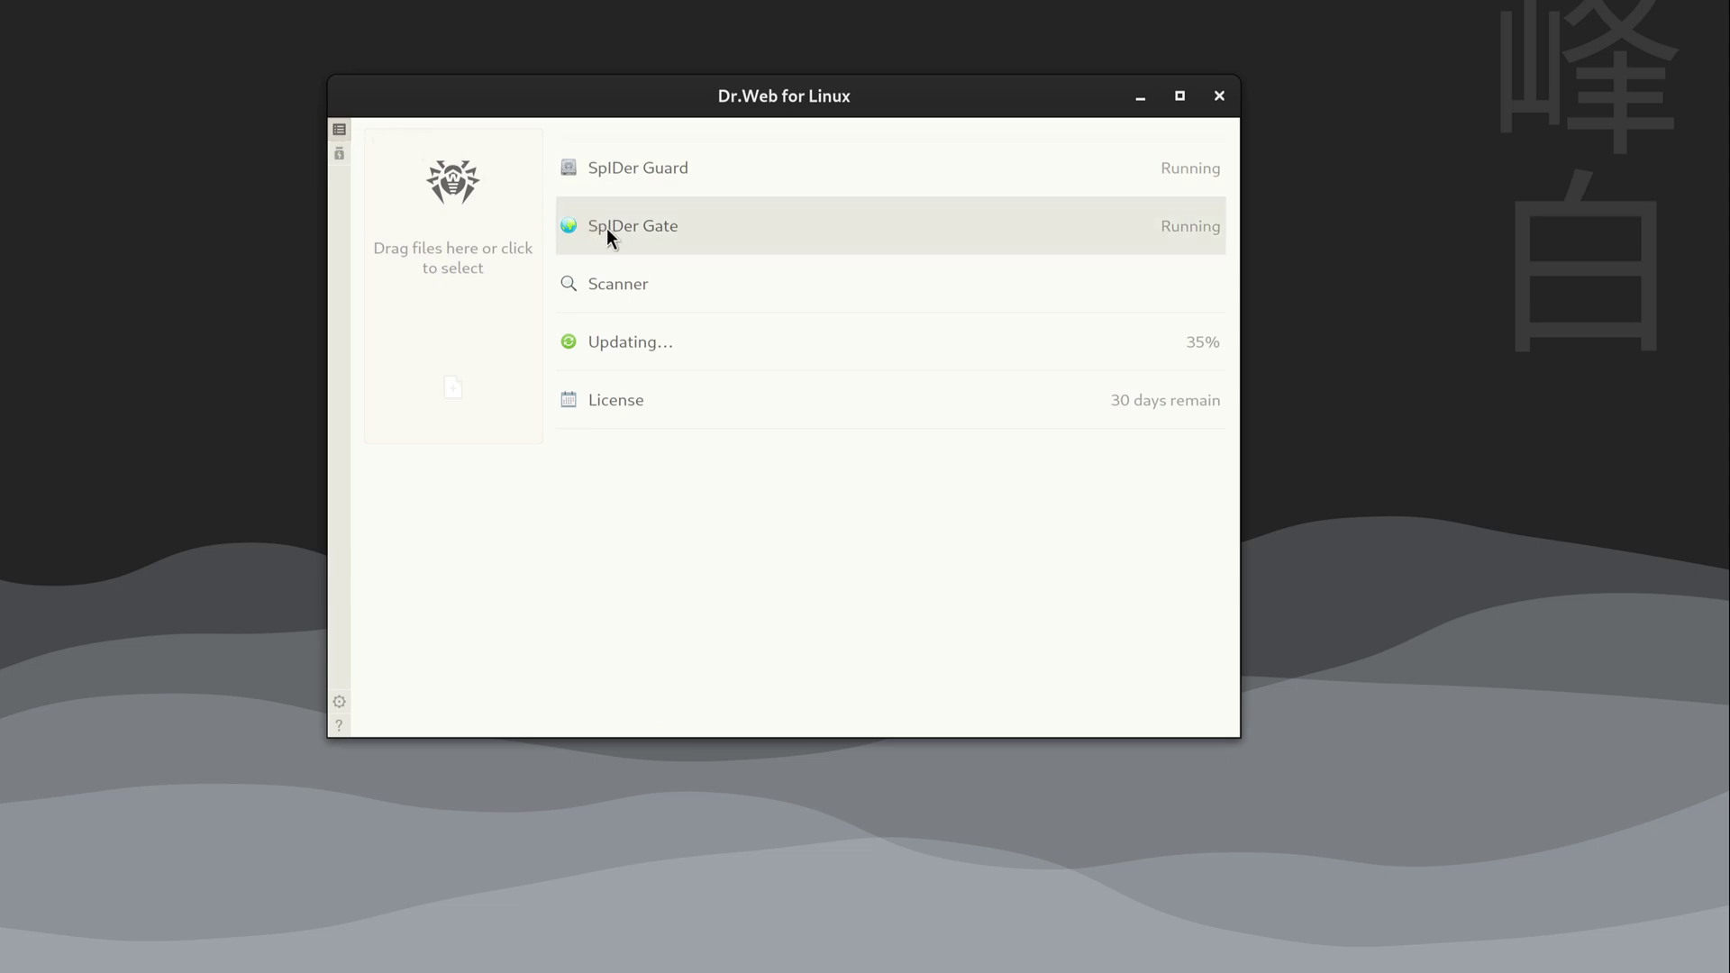
{"action": "left_click", "coordinate": [628, 241]}
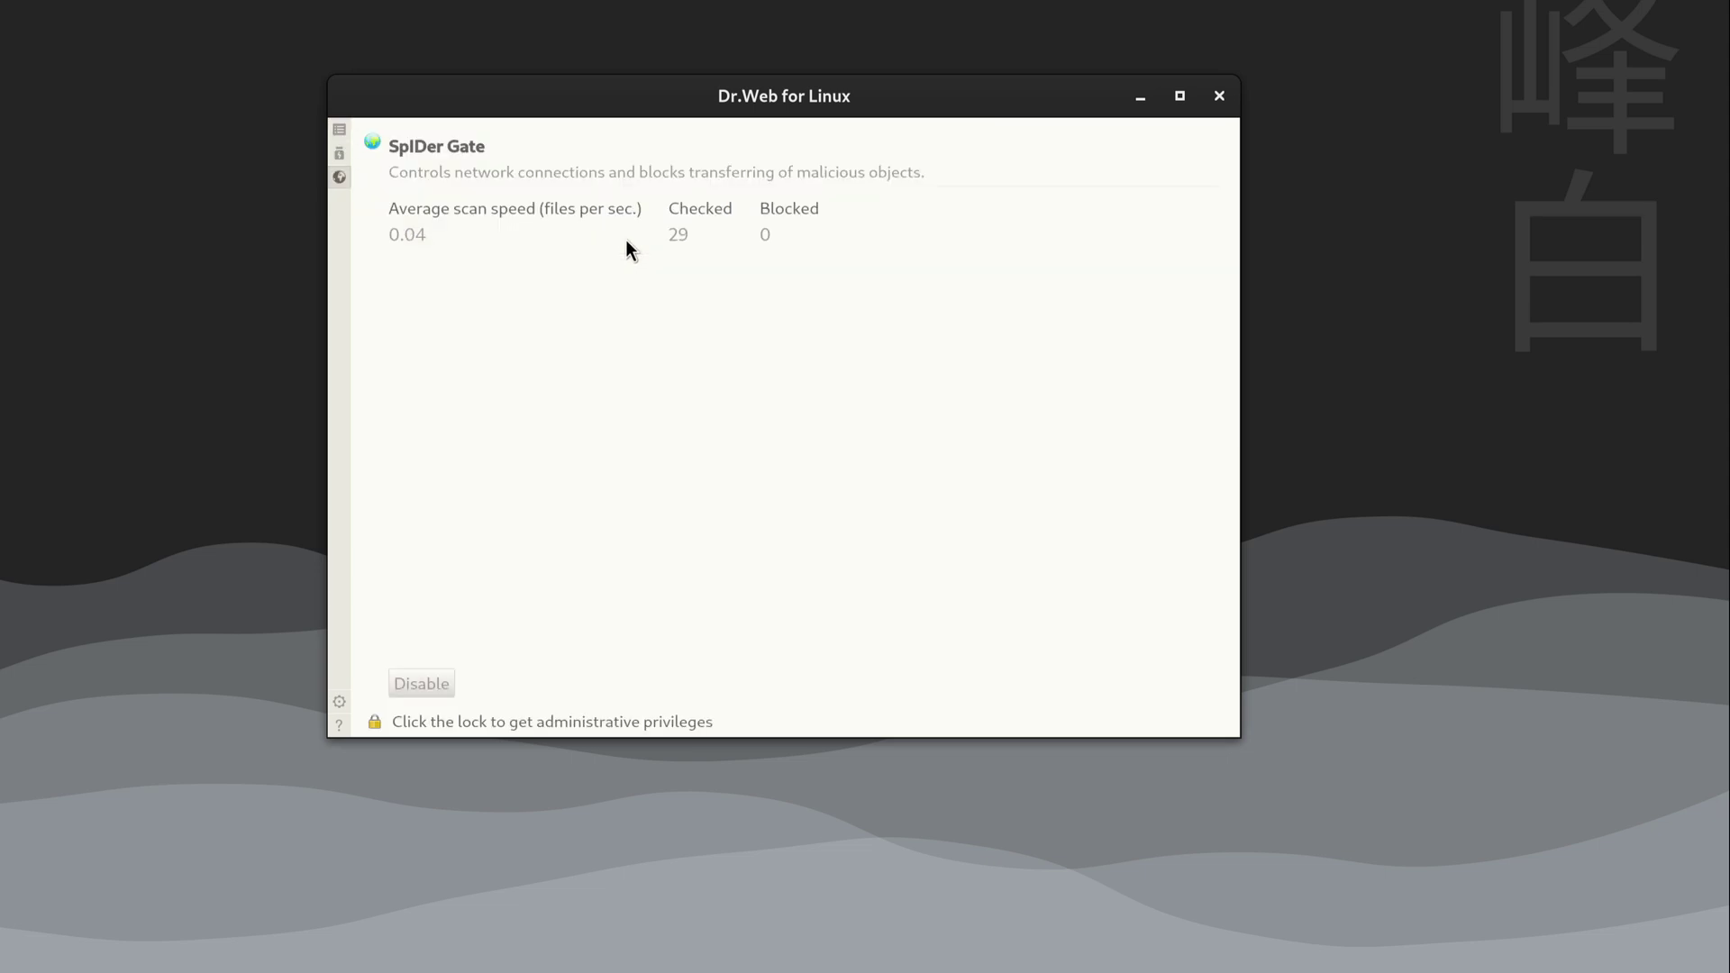
{"action": "left_click", "coordinate": [337, 128]}
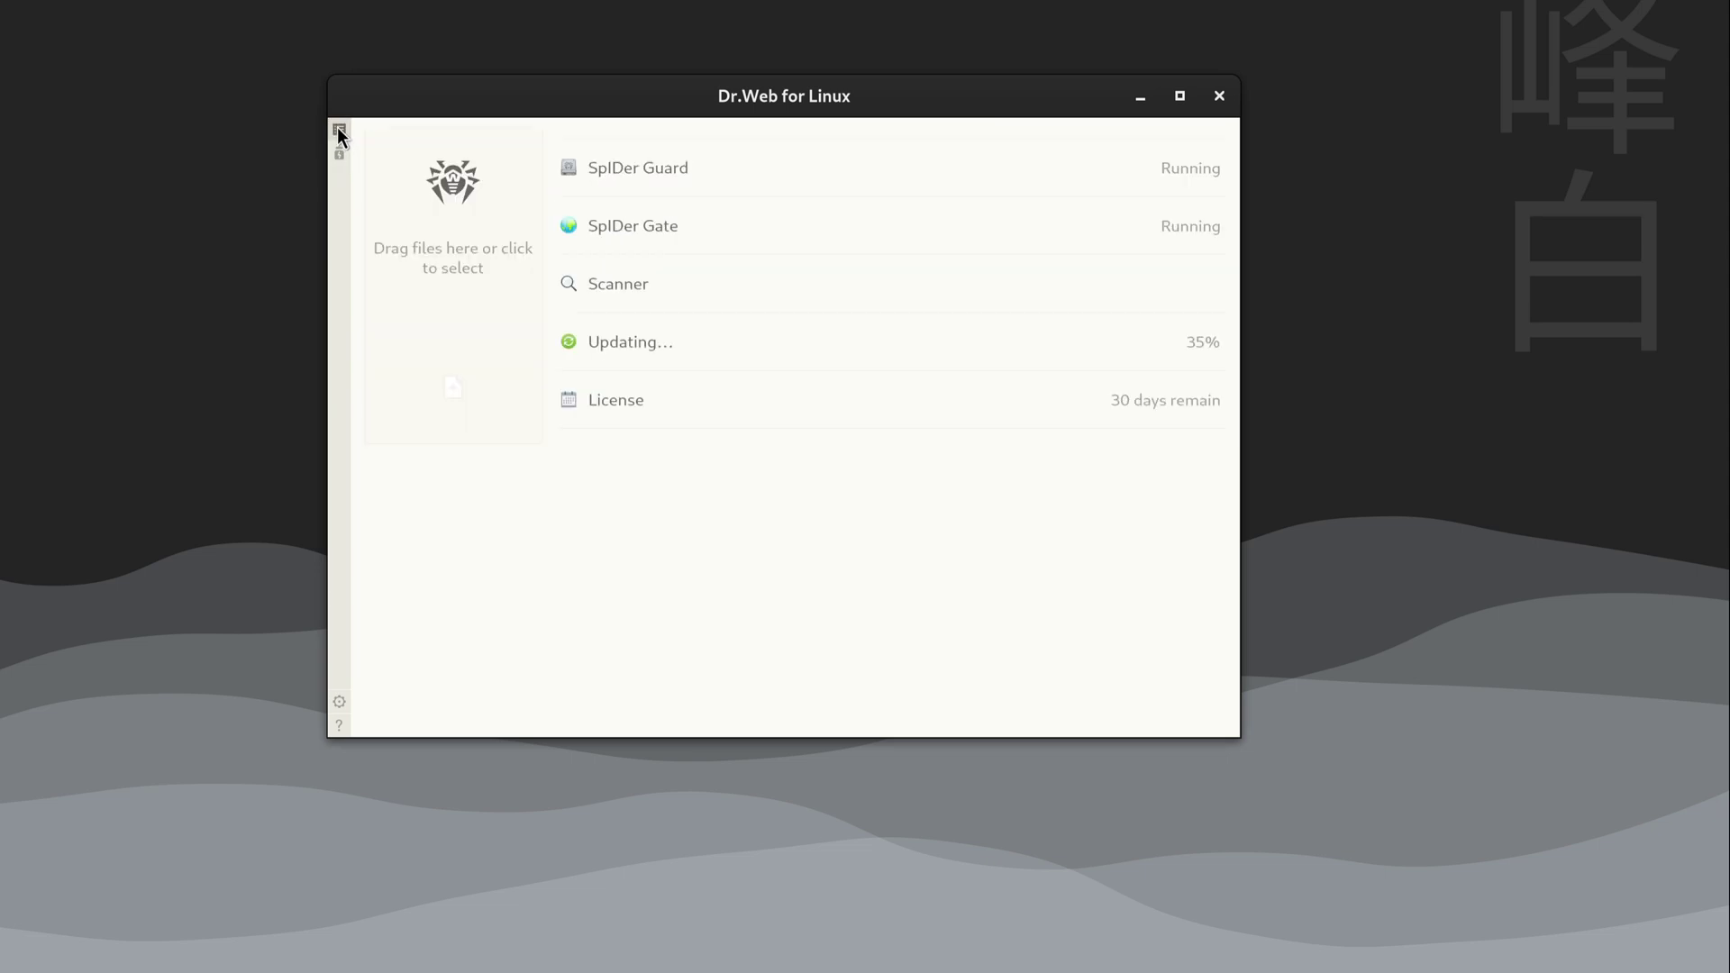
- Review the SpIDer Guard, quarantine and licence pages, showing 30 licence days remaining
{"action": "left_click", "coordinate": [609, 169]}
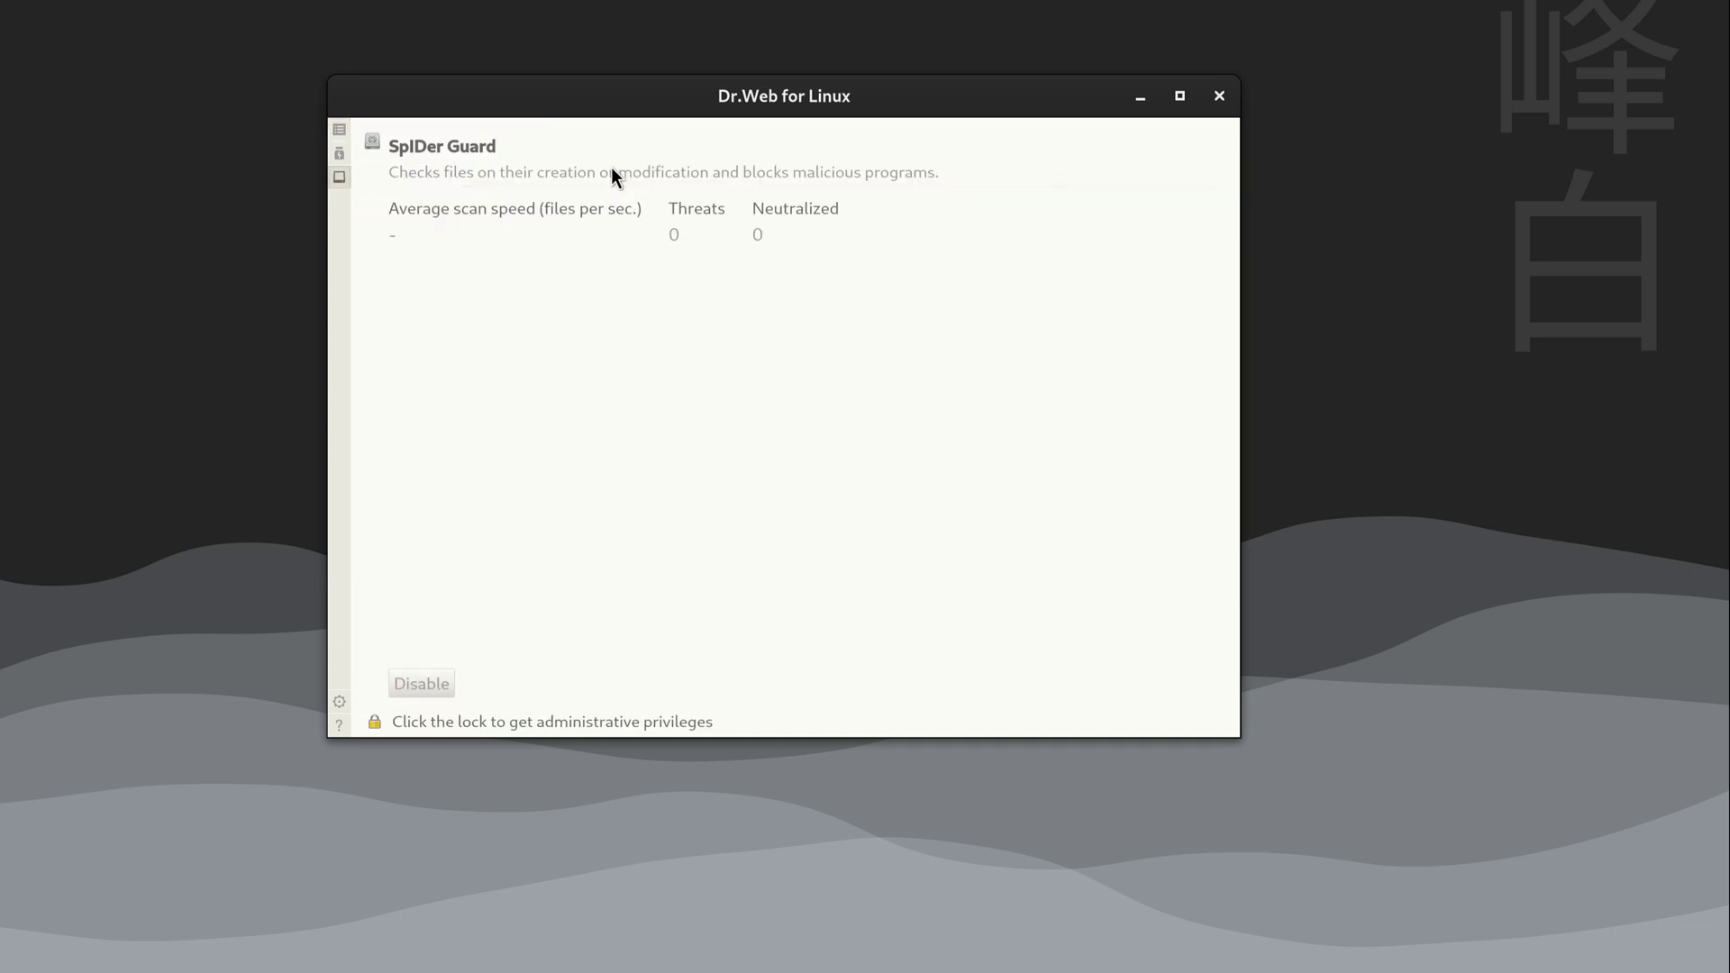
{"action": "left_click", "coordinate": [340, 153]}
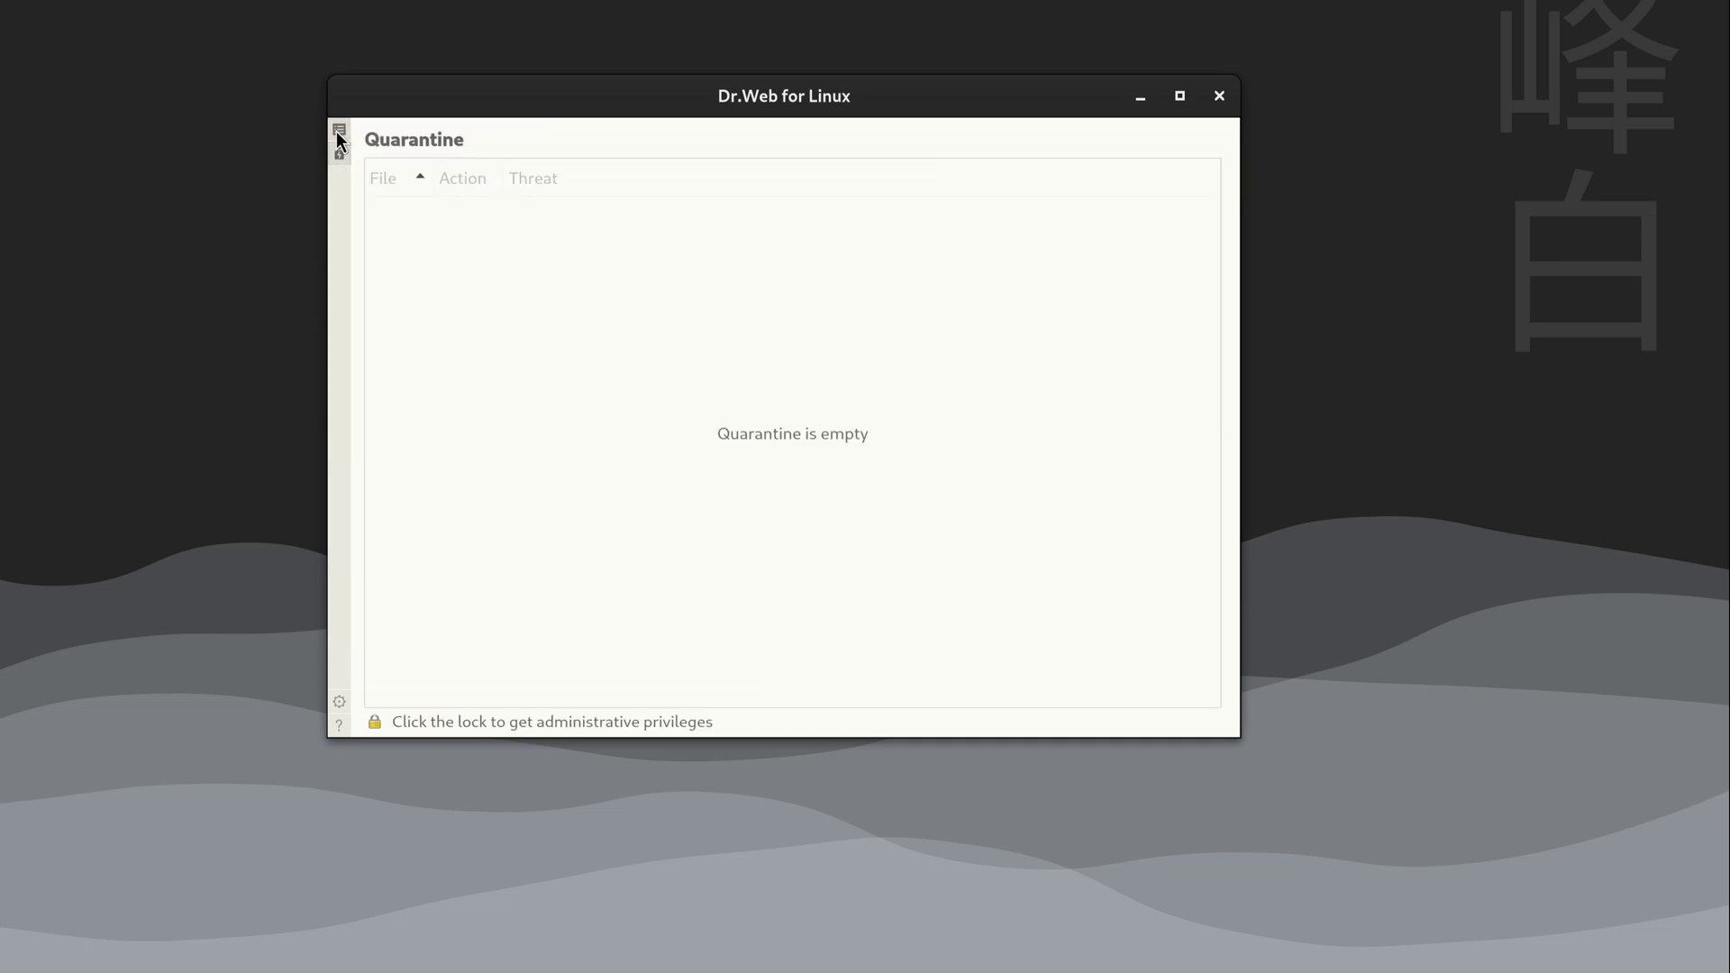
{"action": "left_click", "coordinate": [338, 131]}
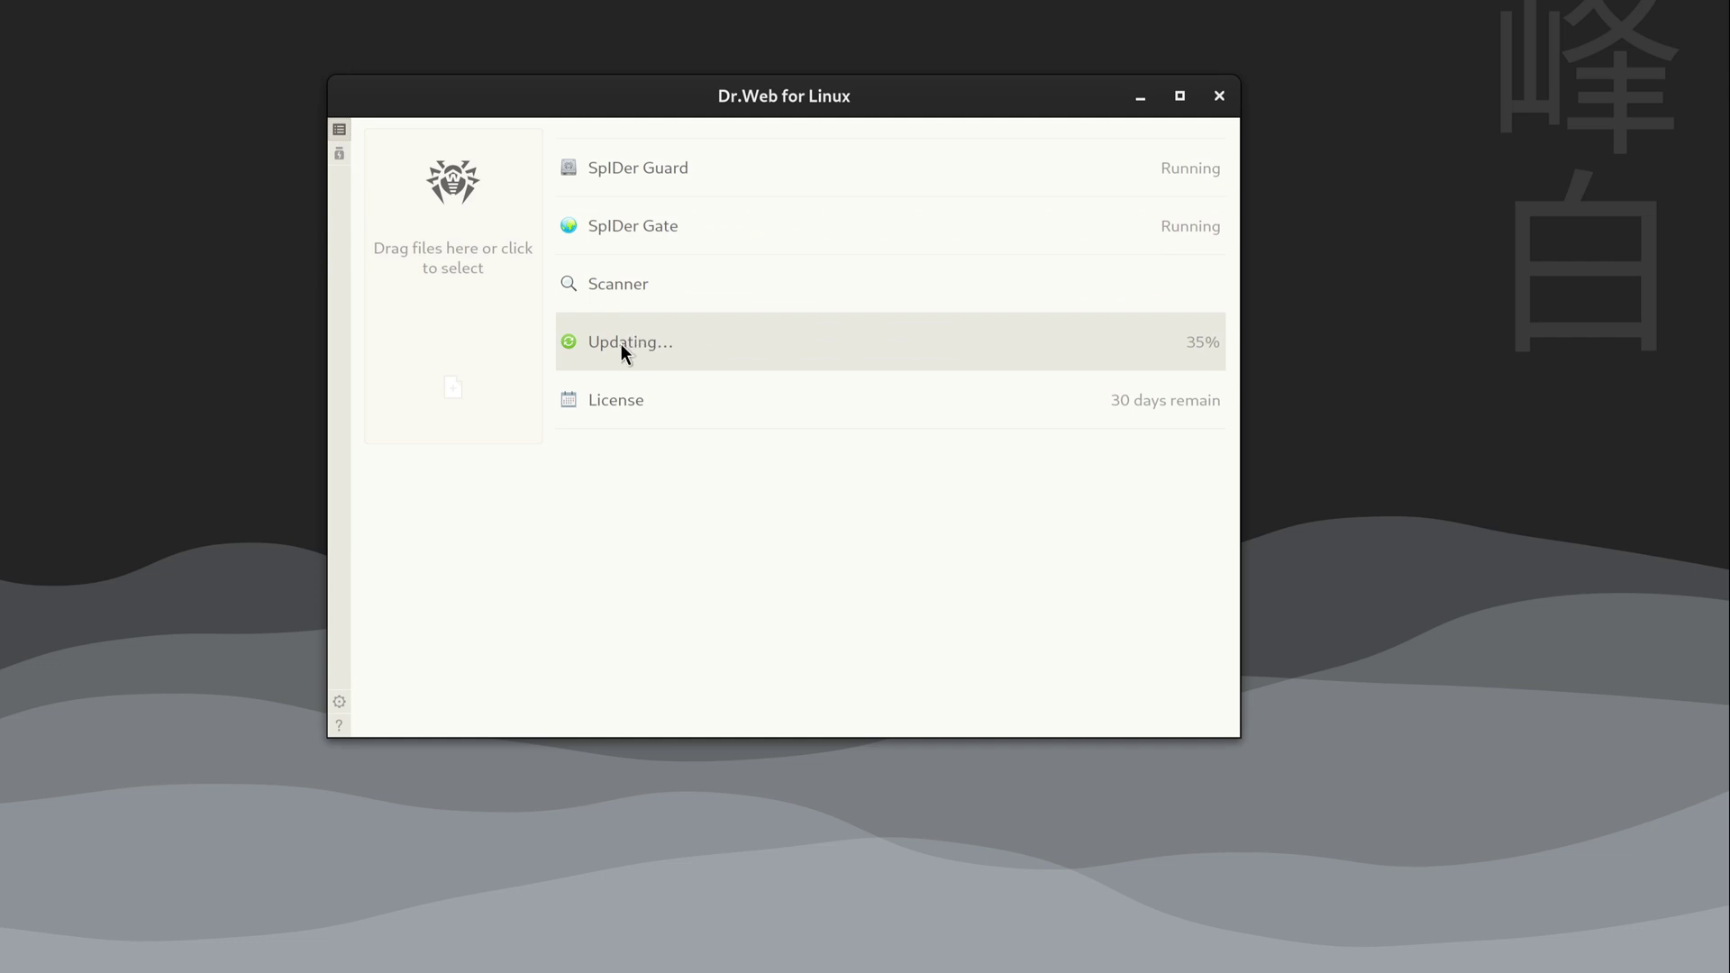
{"action": "left_click", "coordinate": [628, 390]}
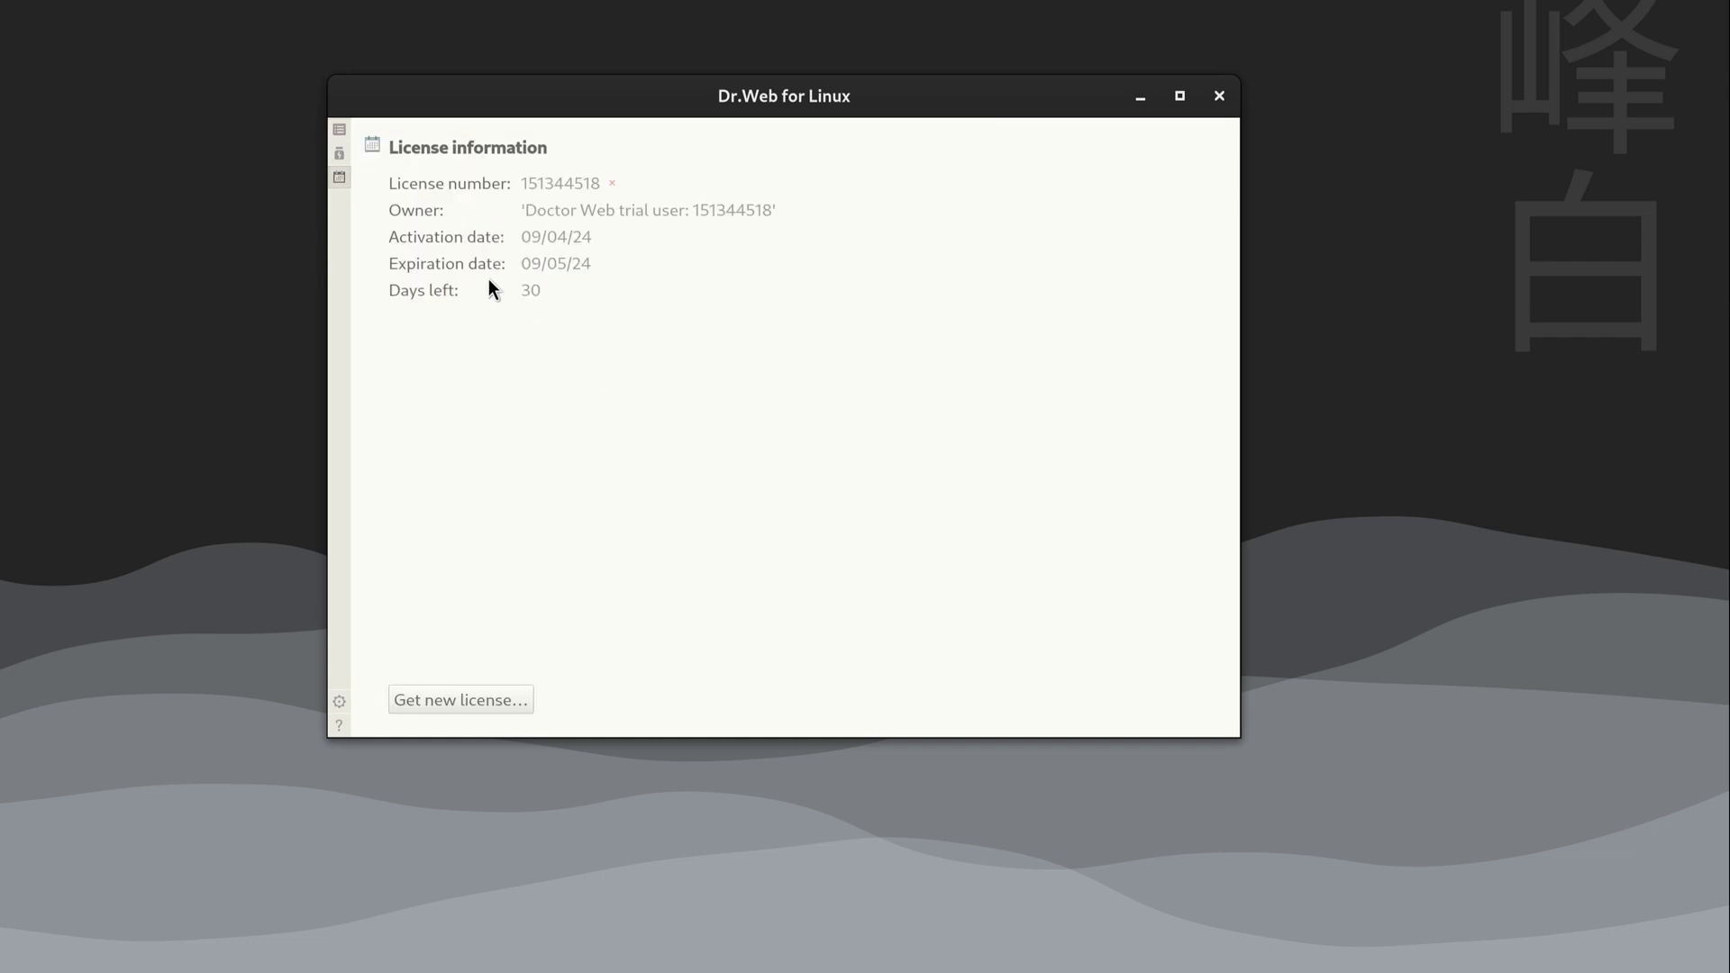
{"action": "left_click", "coordinate": [339, 129]}
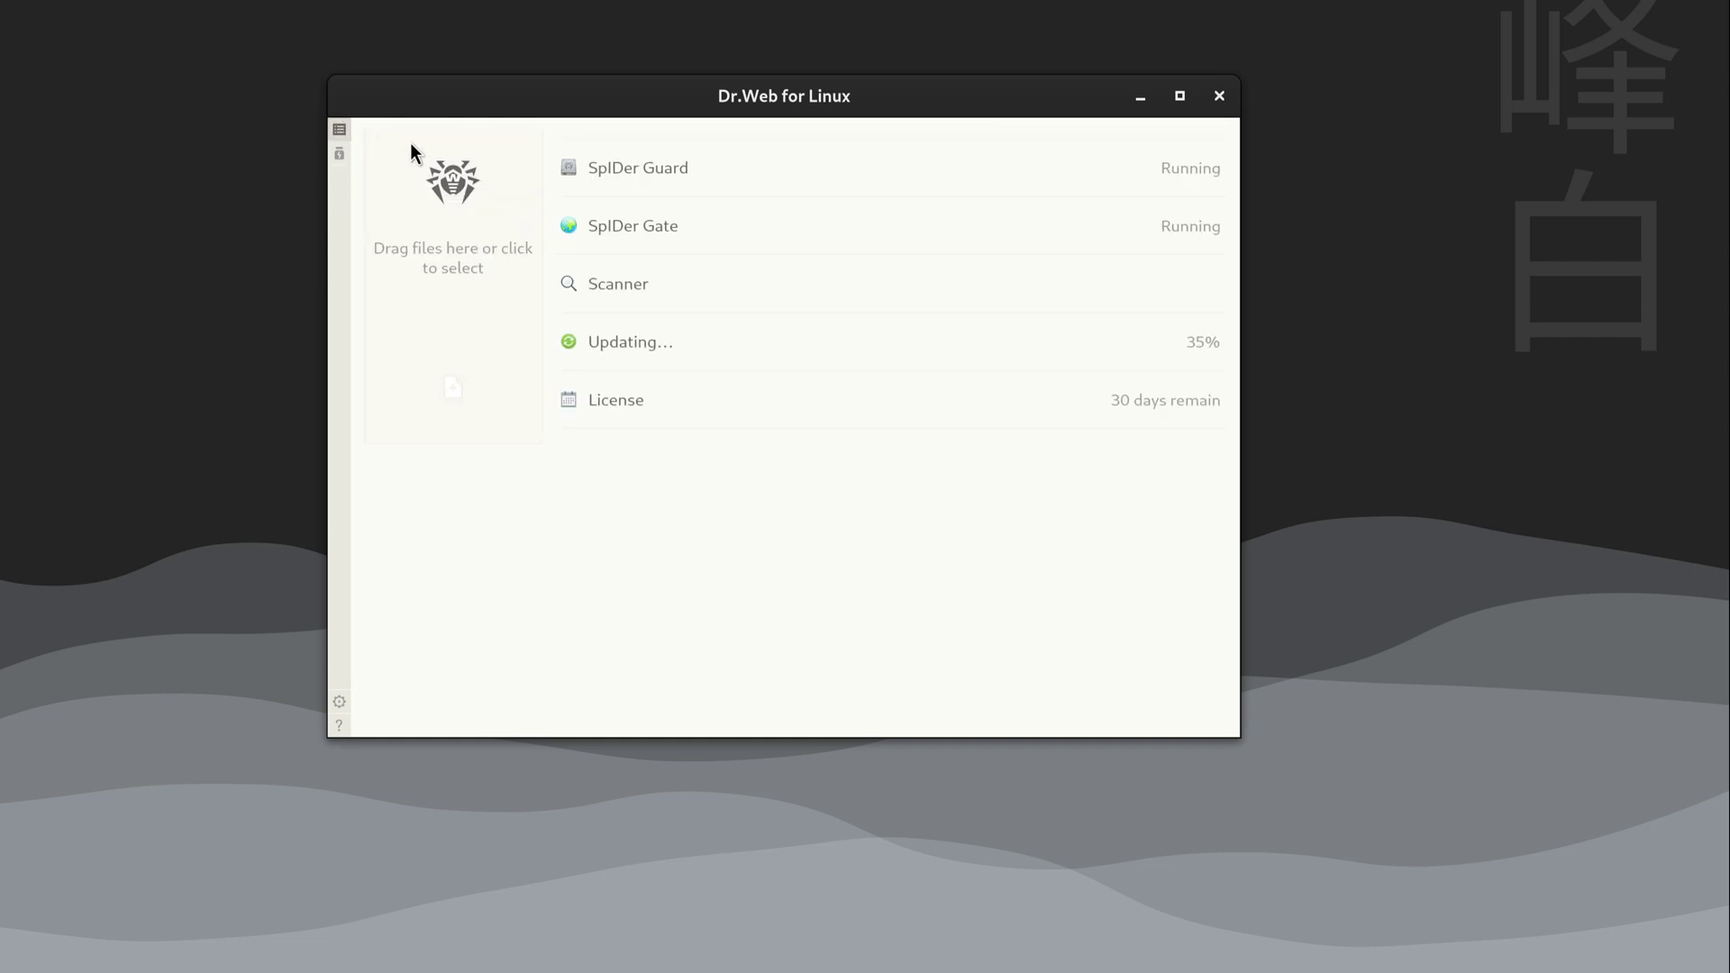
- From the scanner page, request administrator privileges by entering the login name and password
{"action": "left_click", "coordinate": [586, 283]}
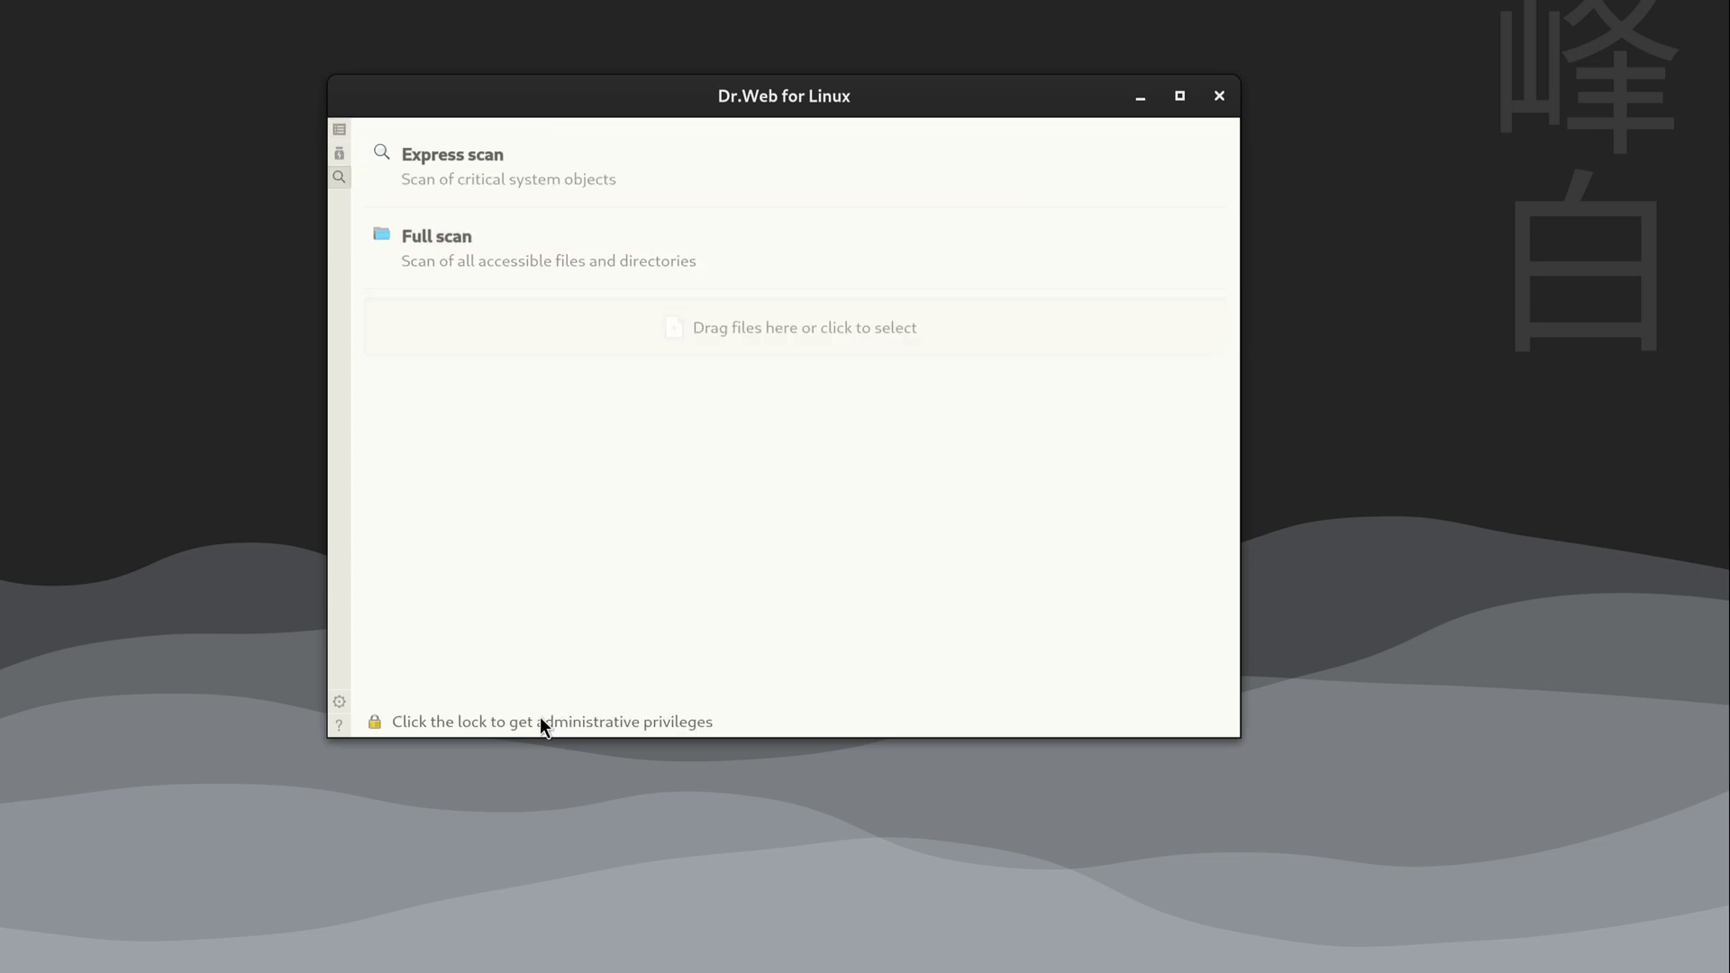
{"action": "left_click", "coordinate": [372, 722]}
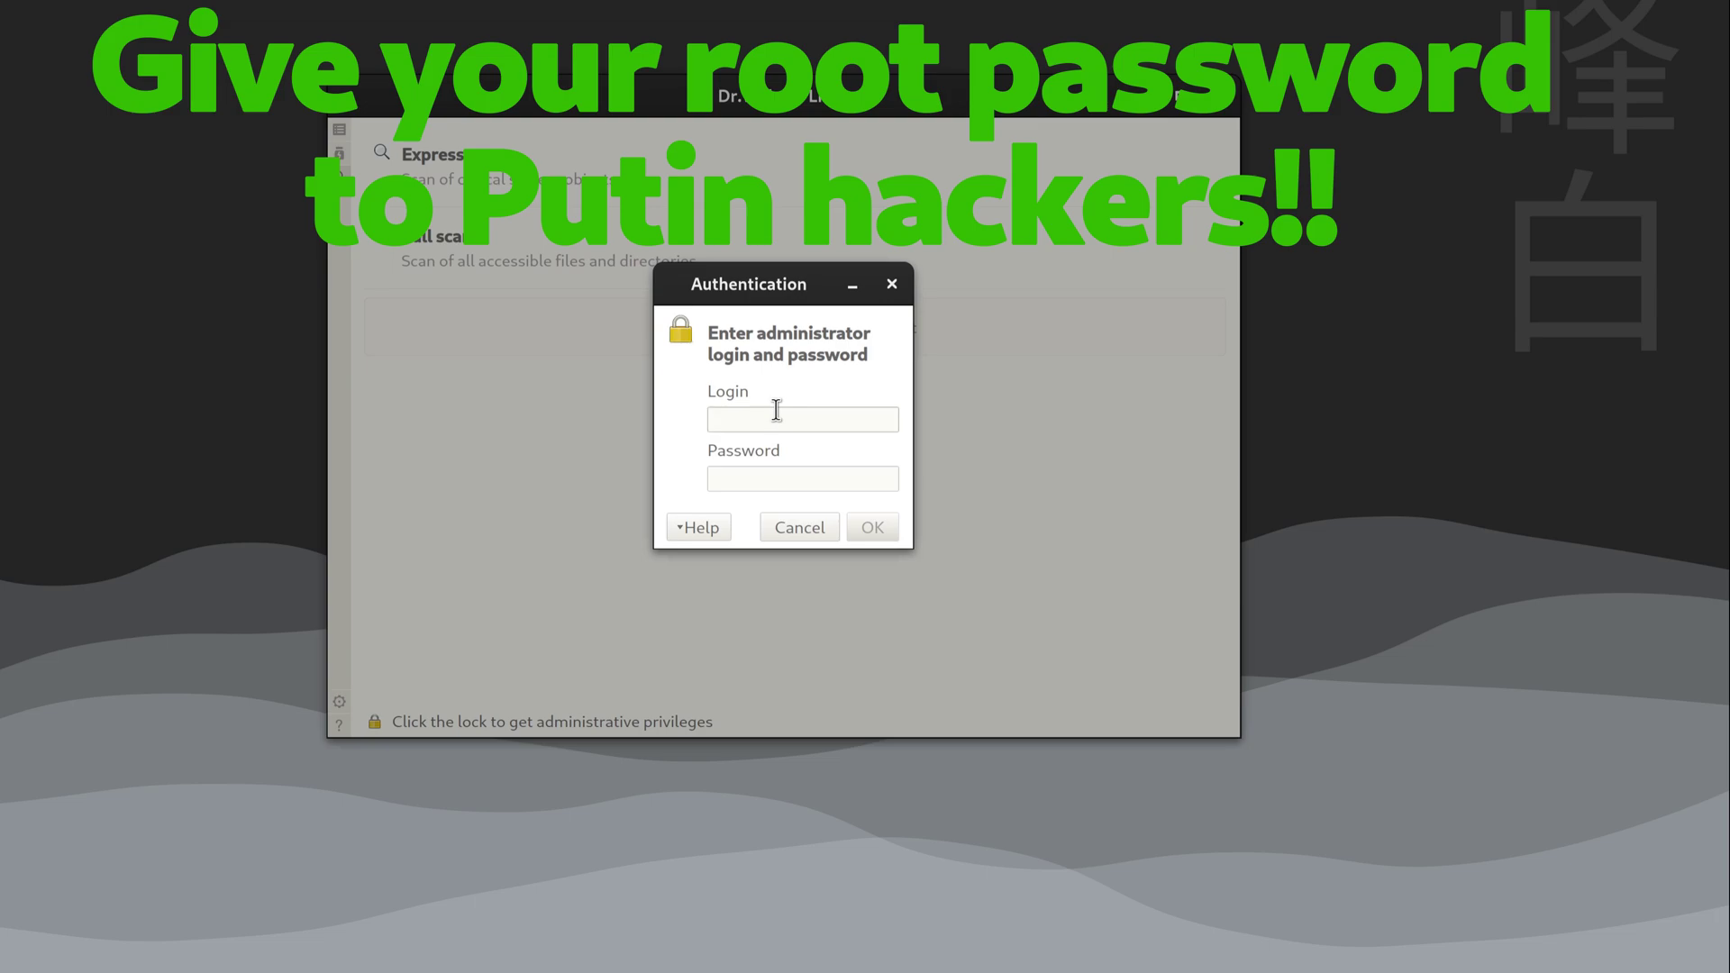
{"action": "type", "text": "fabrixx"}
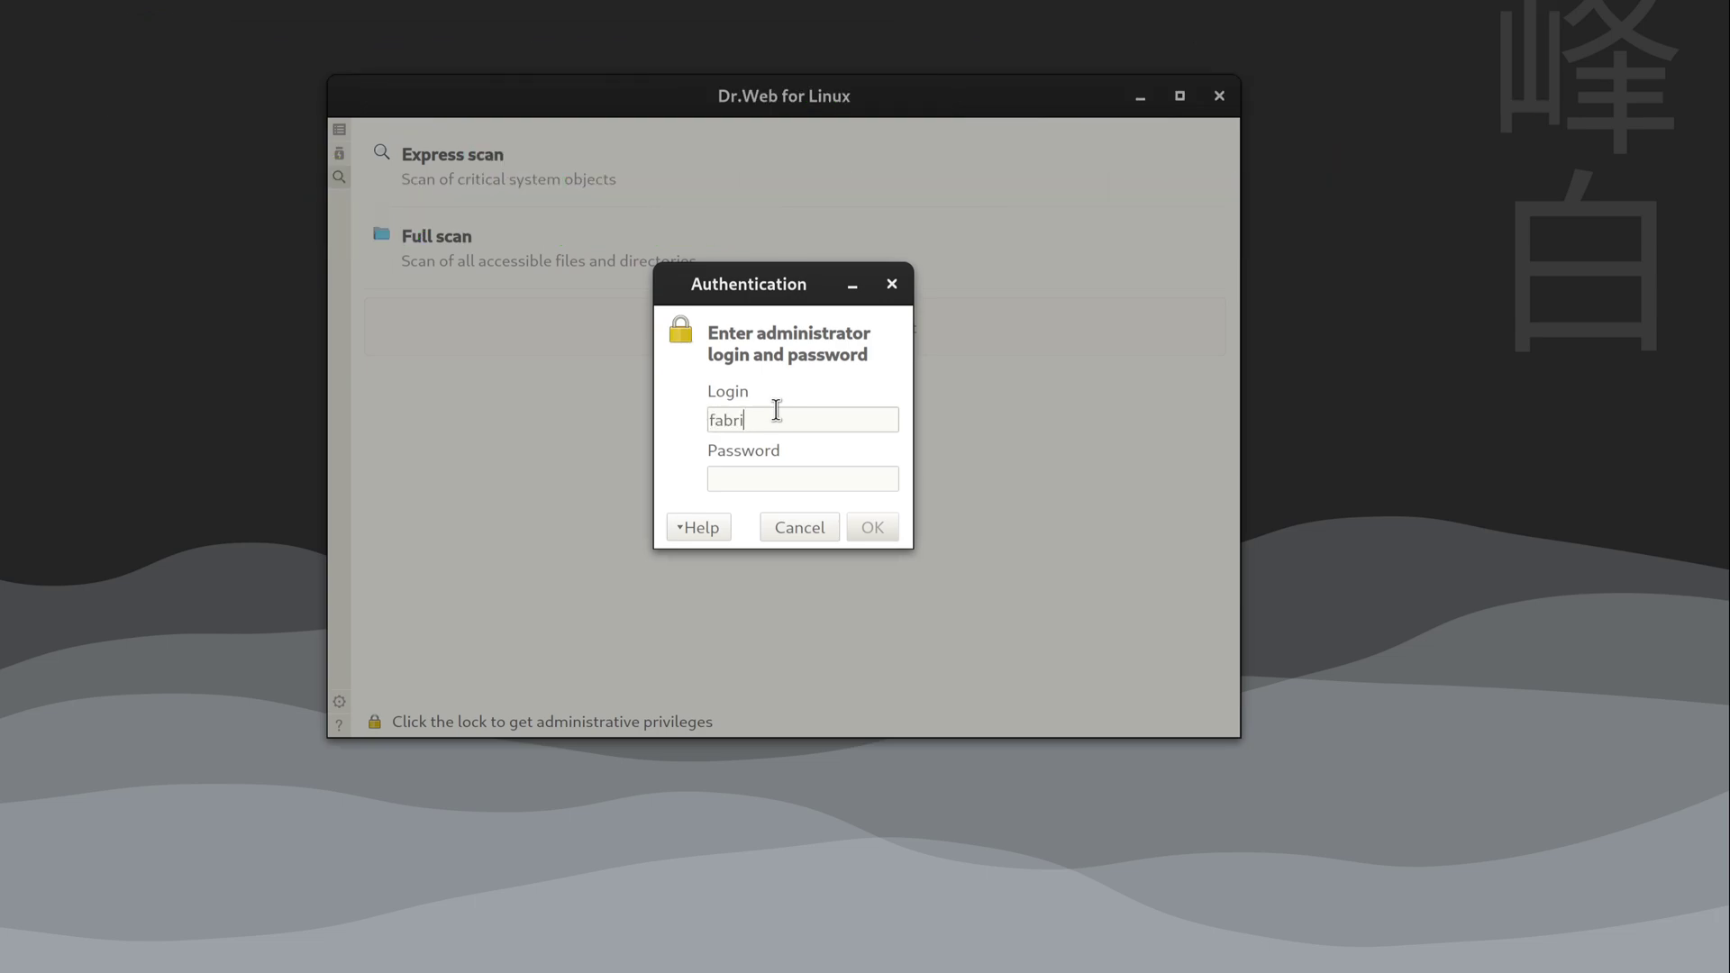
{"action": "left_click", "coordinate": [760, 483]}
{"action": "type", "text": "•••••••"}
{"action": "left_click", "coordinate": [884, 537]}
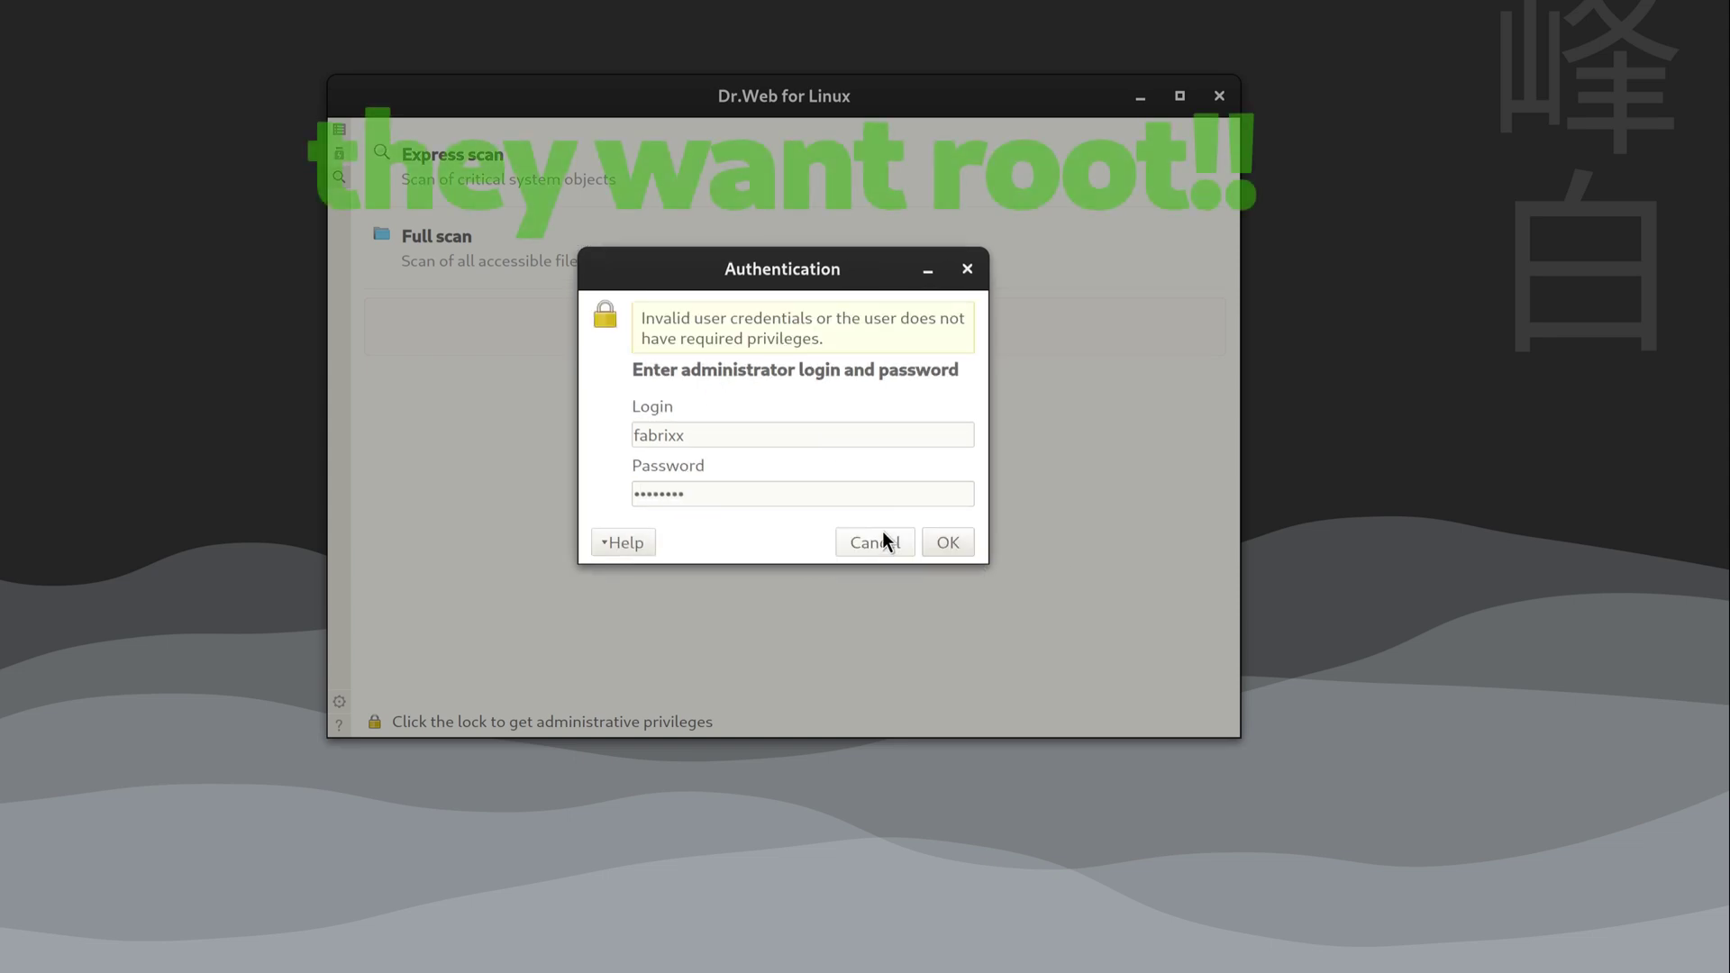
- Retype the rejected password, read the admin-login help, and dismiss the authentication prompt
{"action": "left_click_drag", "start_coordinate": [835, 498], "coordinate": [554, 475]}
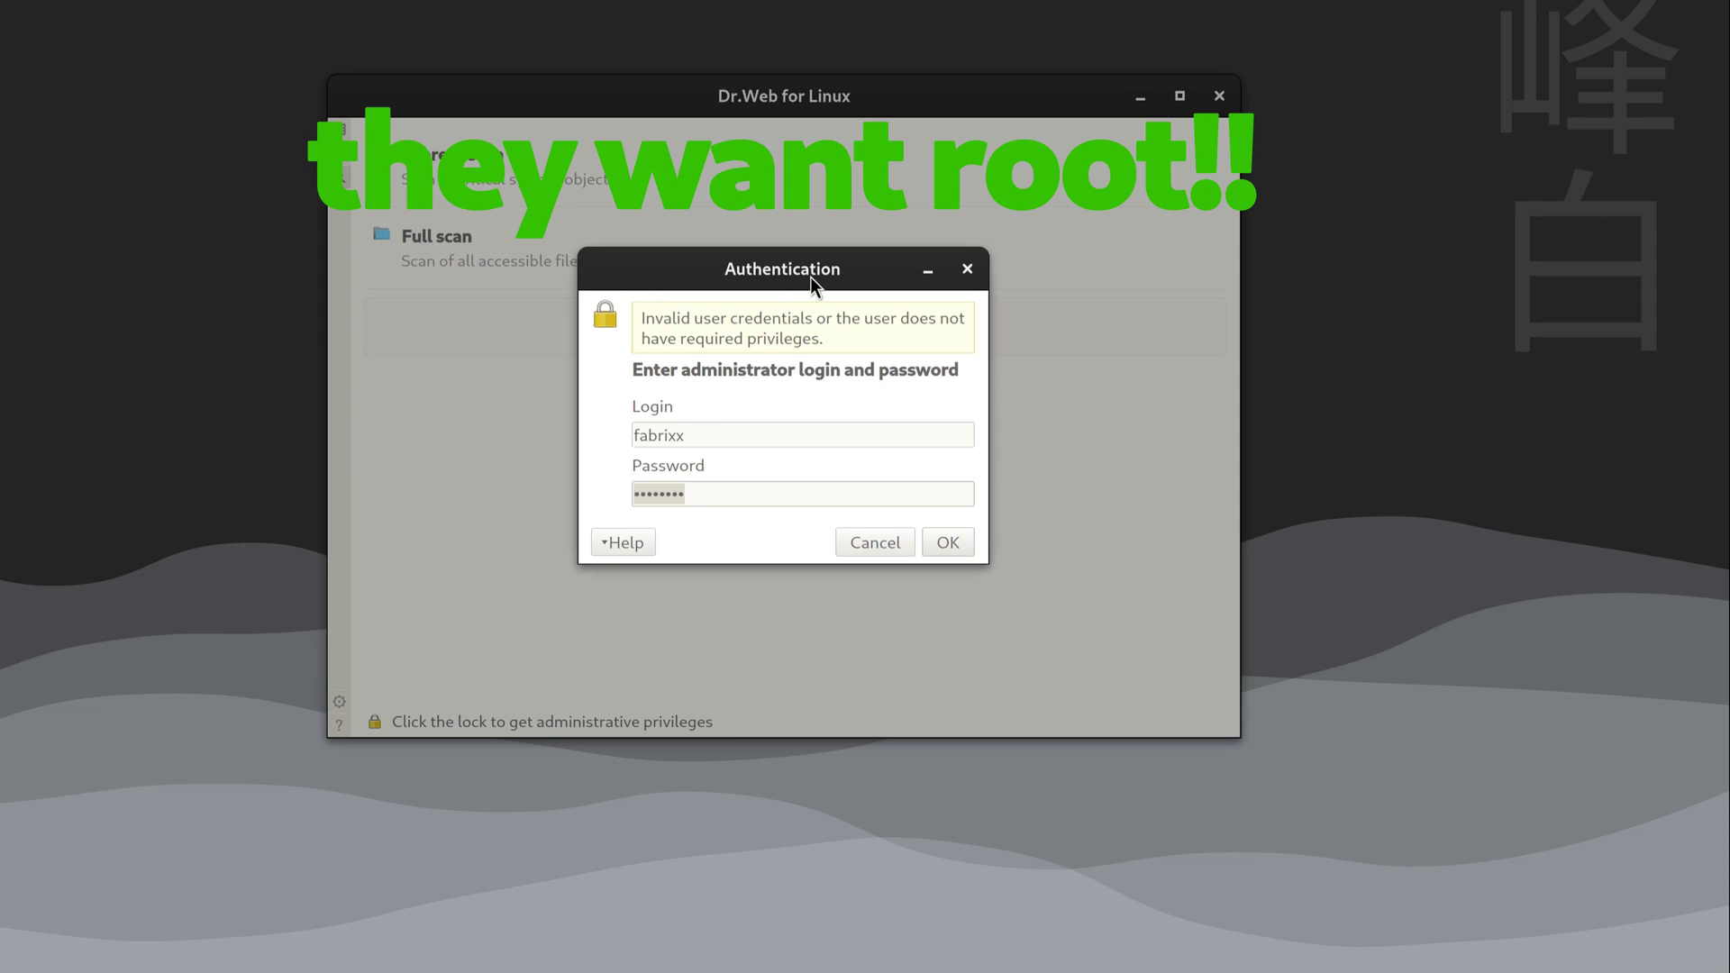
{"action": "type", "text": "••••••••"}
{"action": "left_click", "coordinate": [623, 542]}
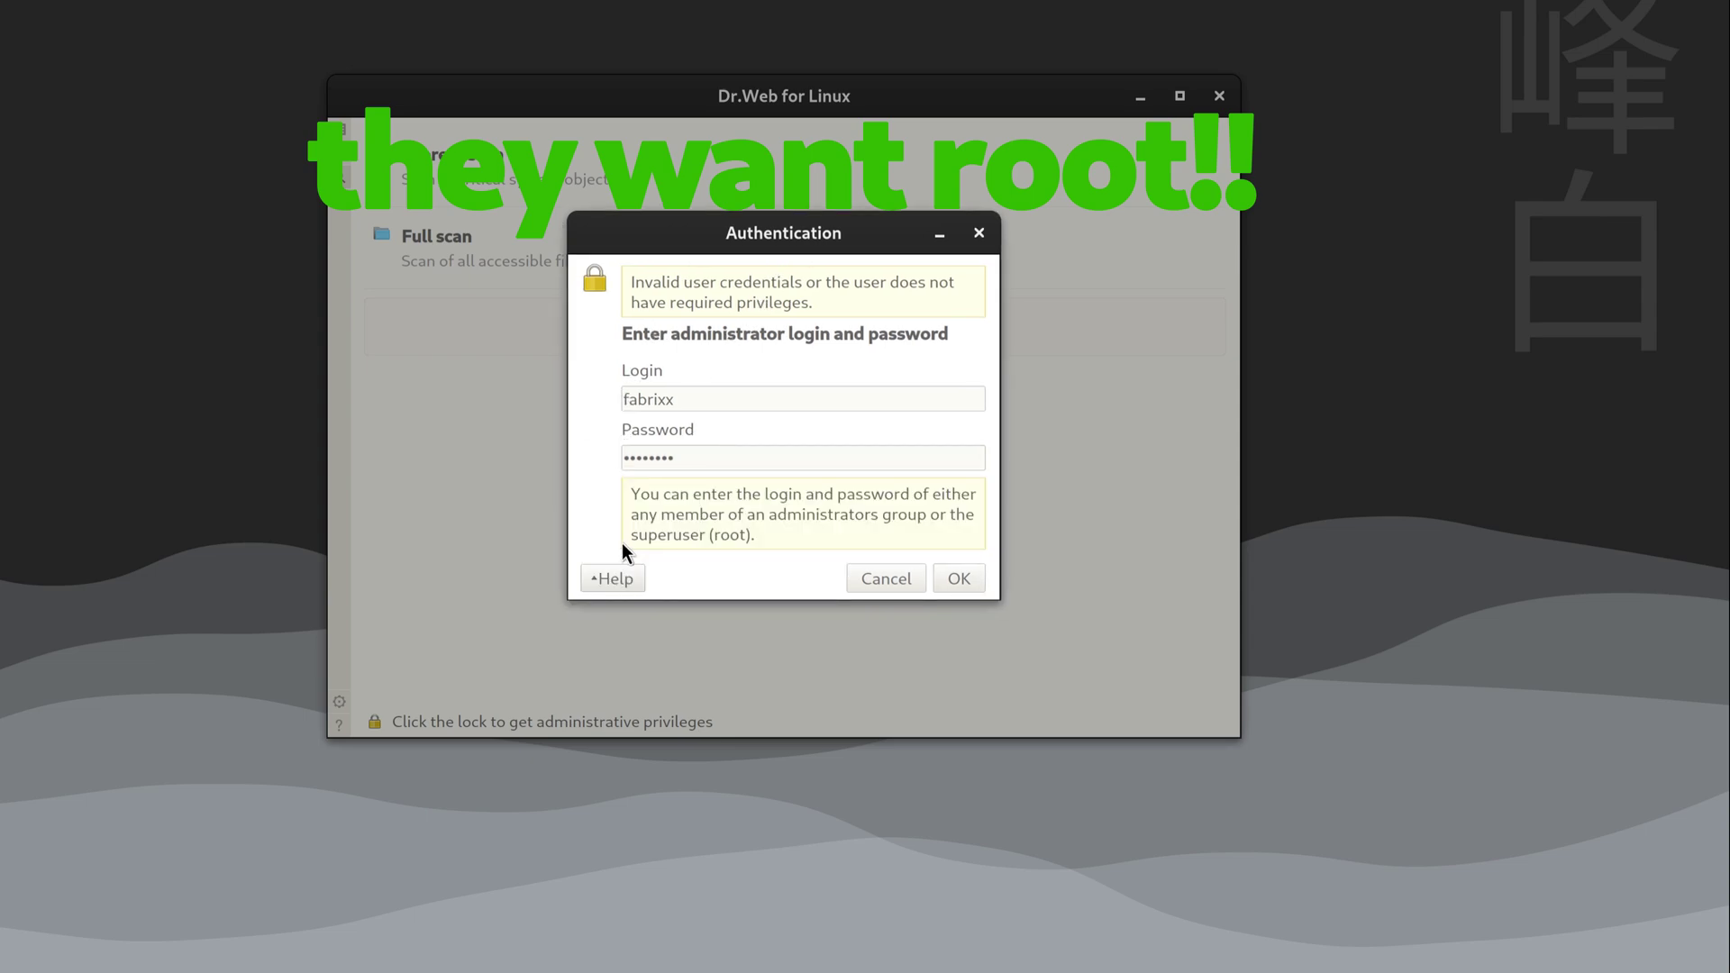
{"action": "left_click_drag", "start_coordinate": [648, 458], "coordinate": [537, 418]}
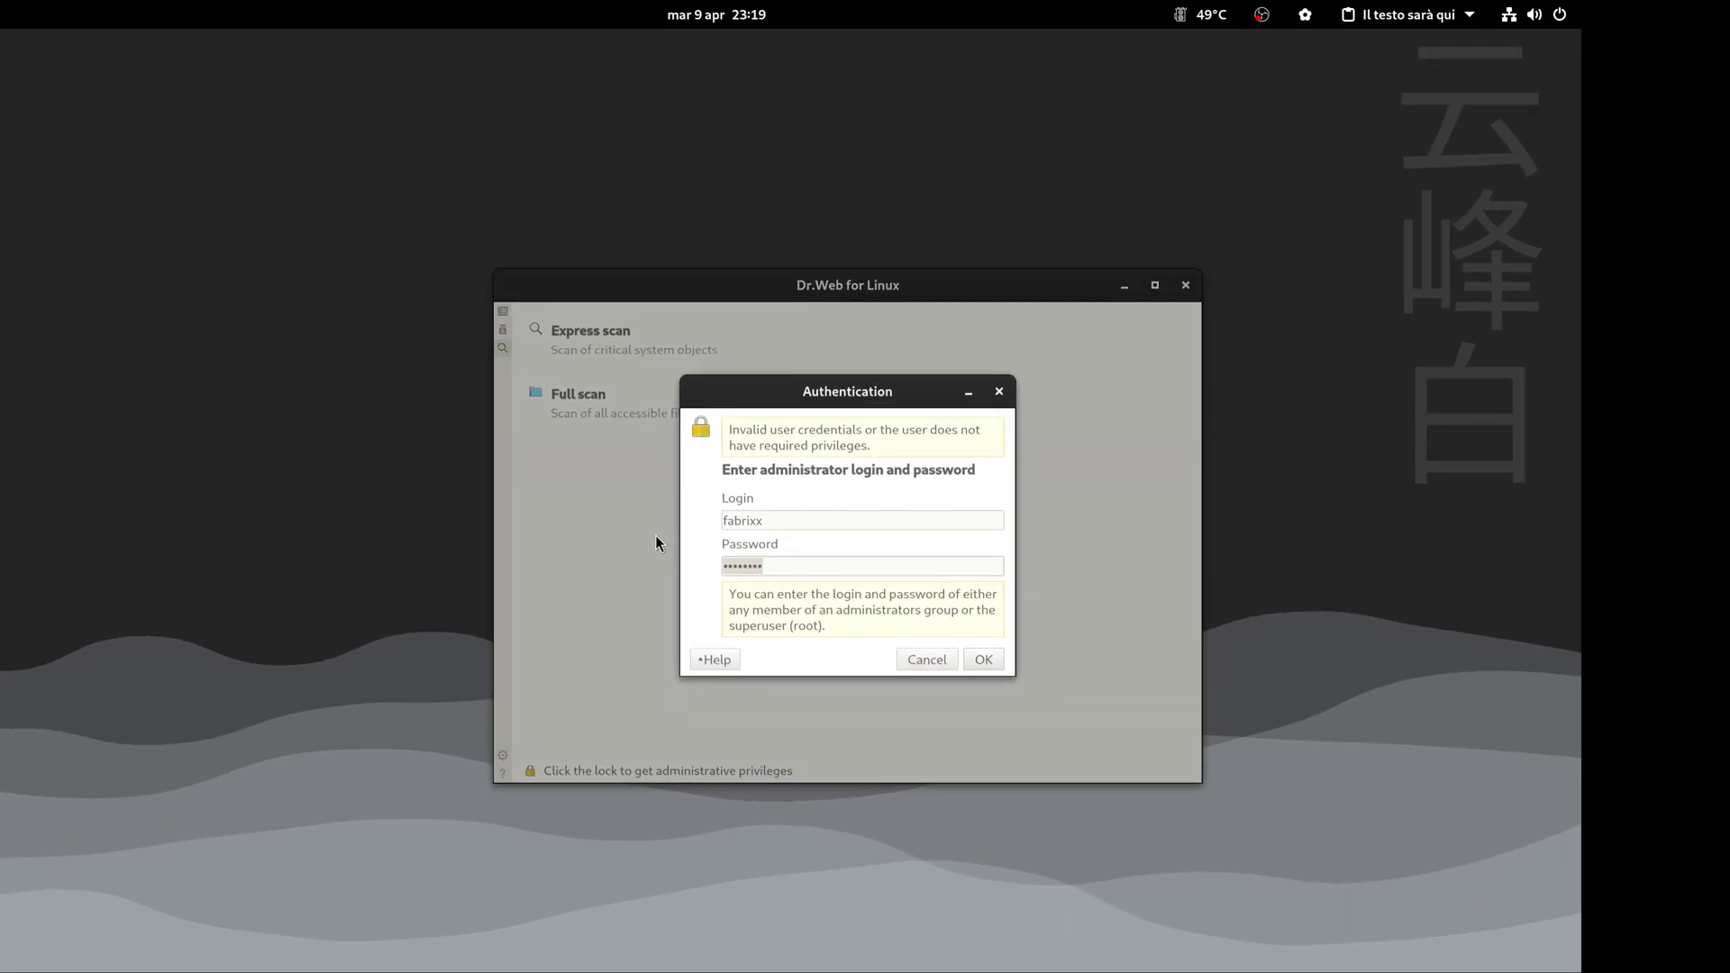
{"action": "key", "text": "Escape"}
- Open Settings, unlock administrator privileges, and look at the proxy server settings
{"action": "left_click", "coordinate": [502, 754]}
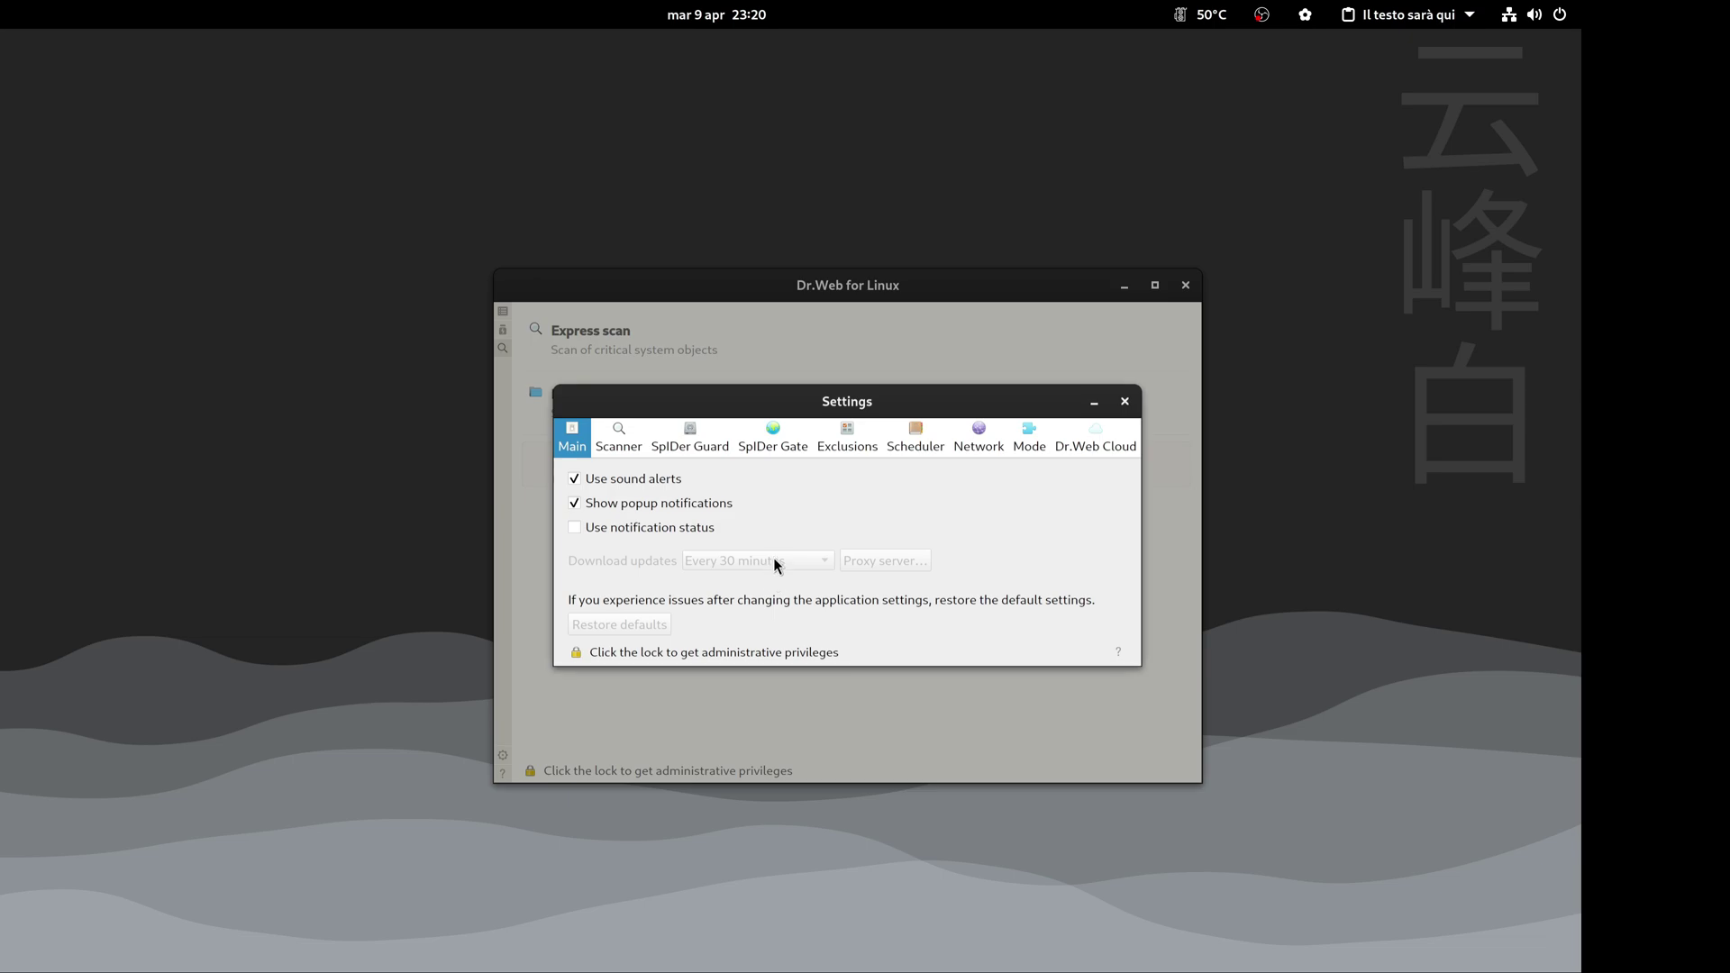
{"action": "left_click", "coordinate": [620, 434]}
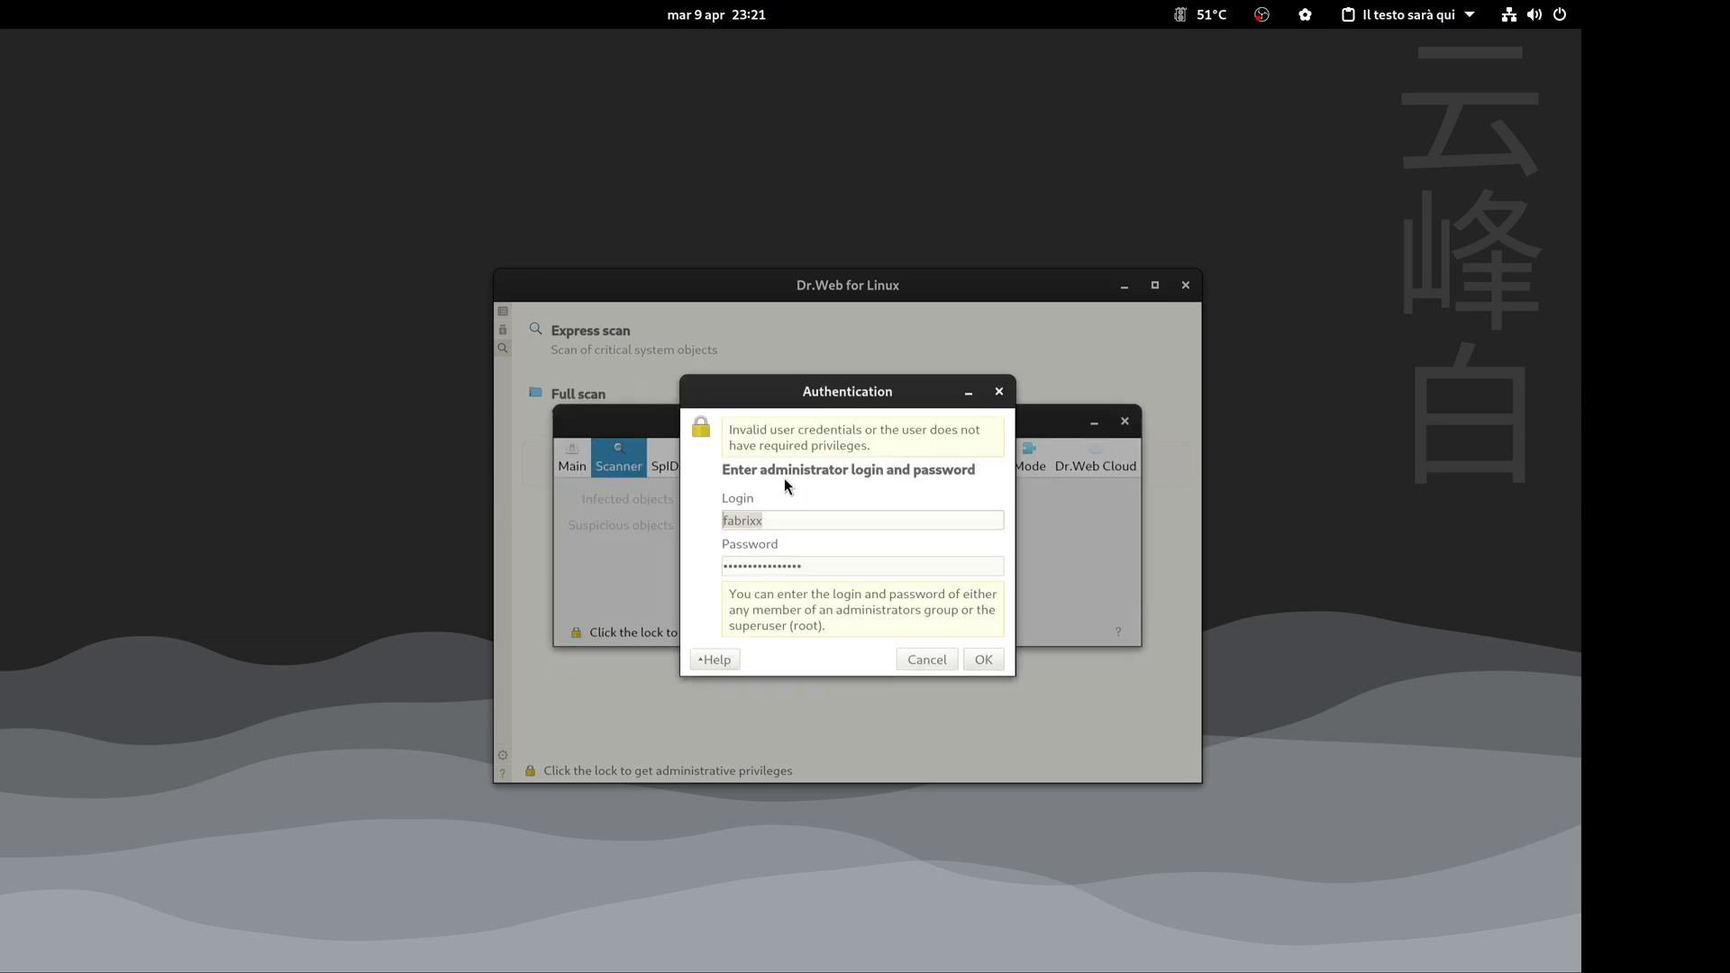
{"action": "left_click", "coordinate": [984, 660]}
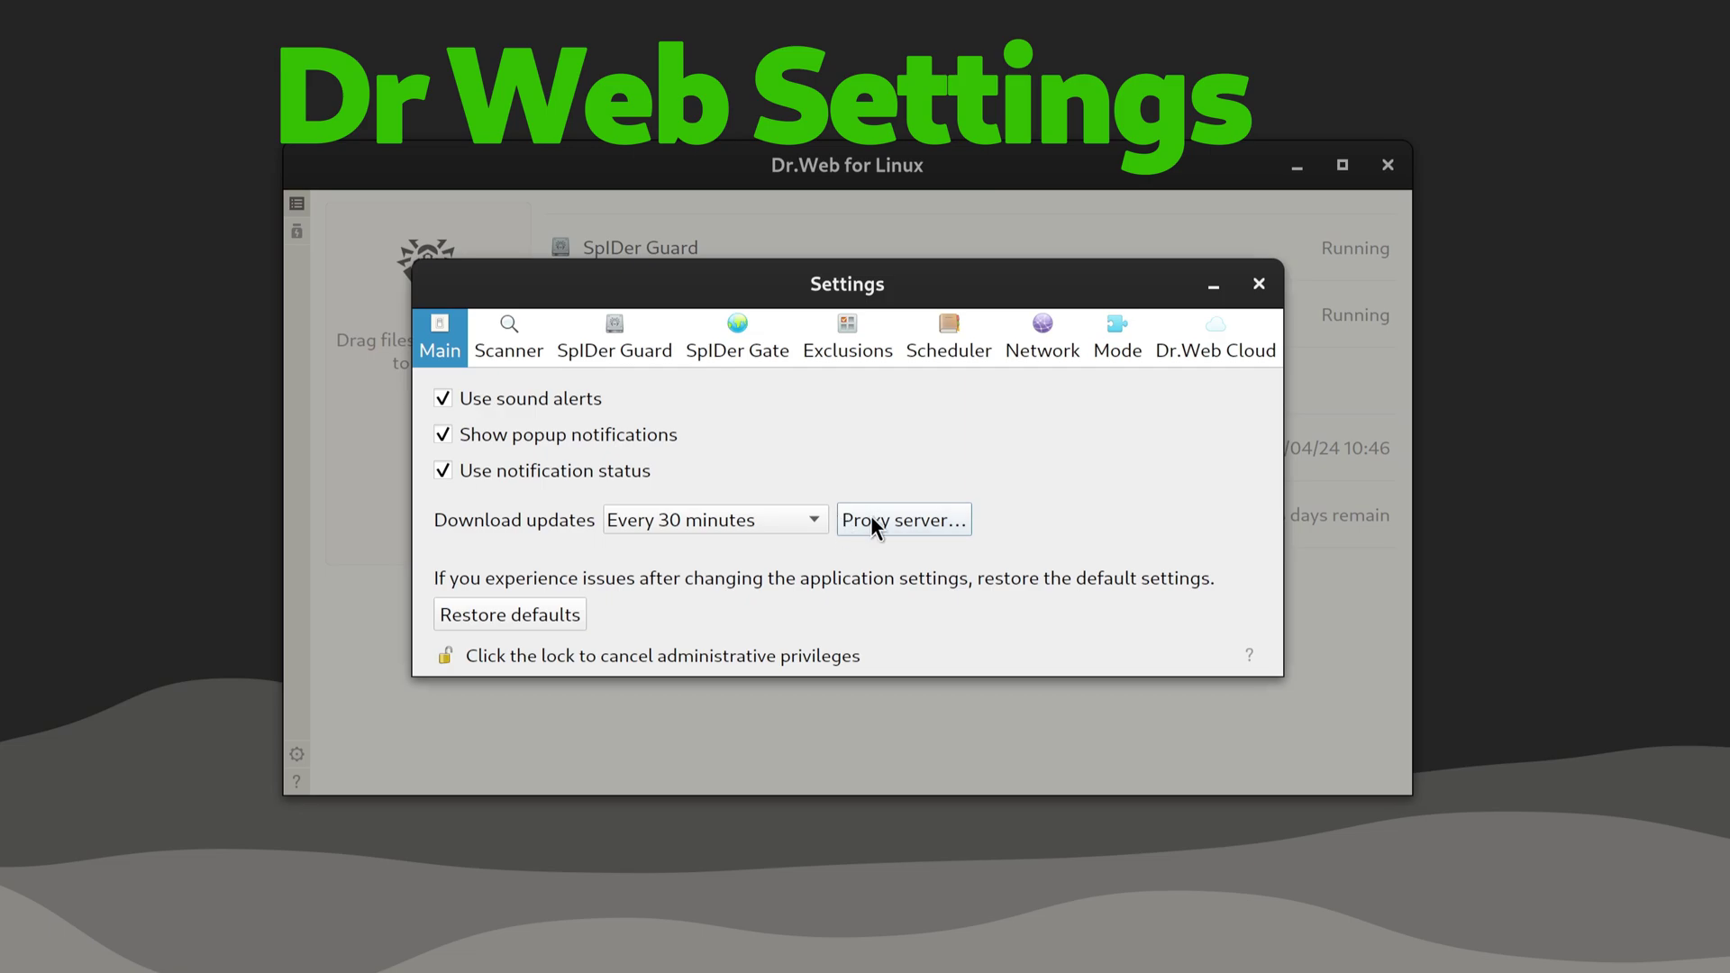
{"action": "left_click", "coordinate": [870, 521]}
{"action": "left_click", "coordinate": [955, 303]}
- Review the Scanner settings' threat-type actions and advanced scan settings
{"action": "left_click", "coordinate": [526, 350]}
{"action": "left_click", "coordinate": [631, 405]}
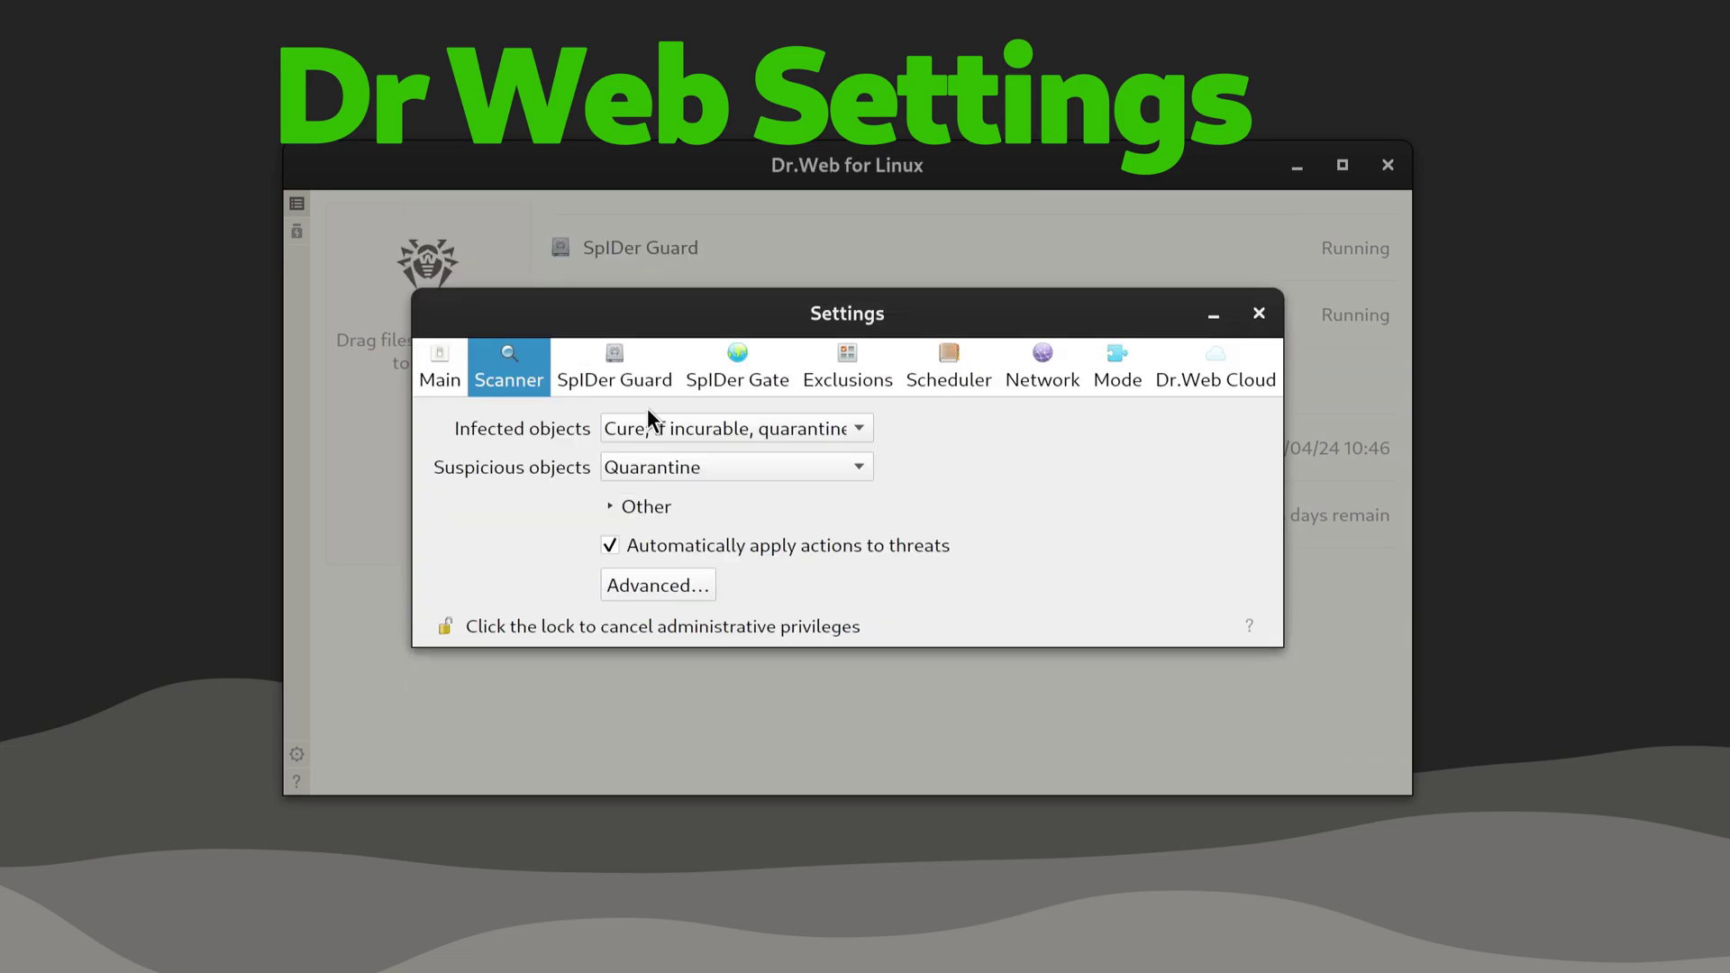
{"action": "left_click", "coordinate": [649, 506]}
{"action": "left_click", "coordinate": [673, 683]}
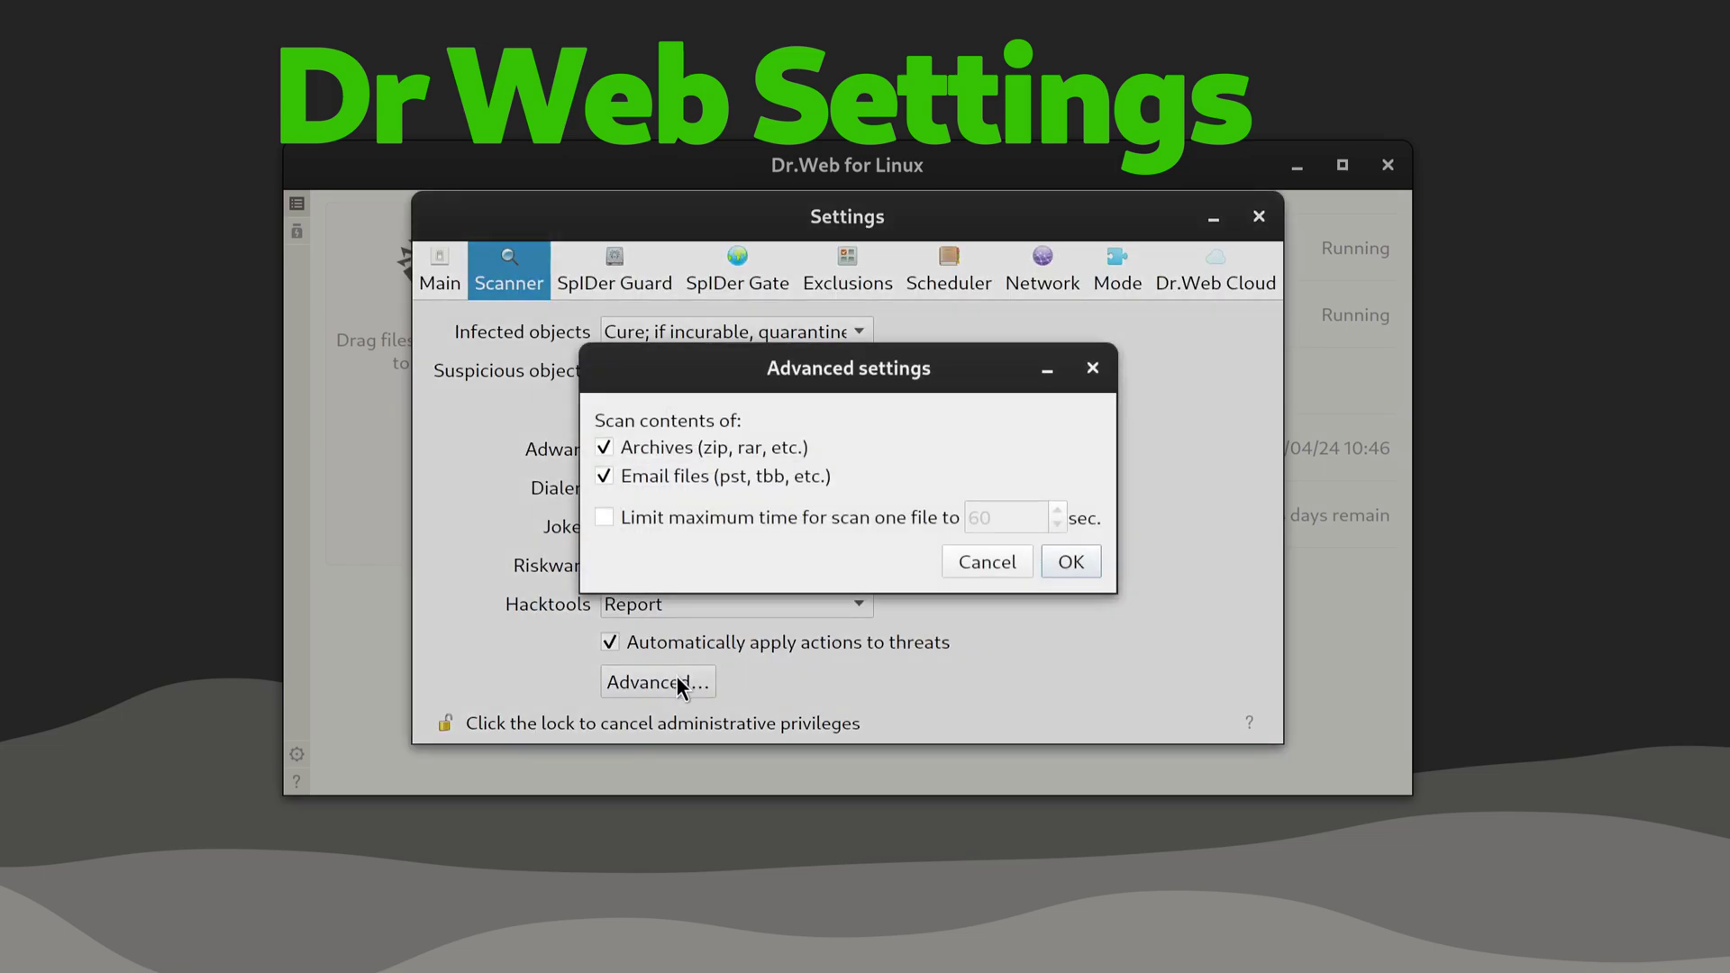
{"action": "left_click", "coordinate": [1068, 559]}
- Review SpIDer Guard's threat-type actions and advanced settings
{"action": "left_click", "coordinate": [628, 281]}
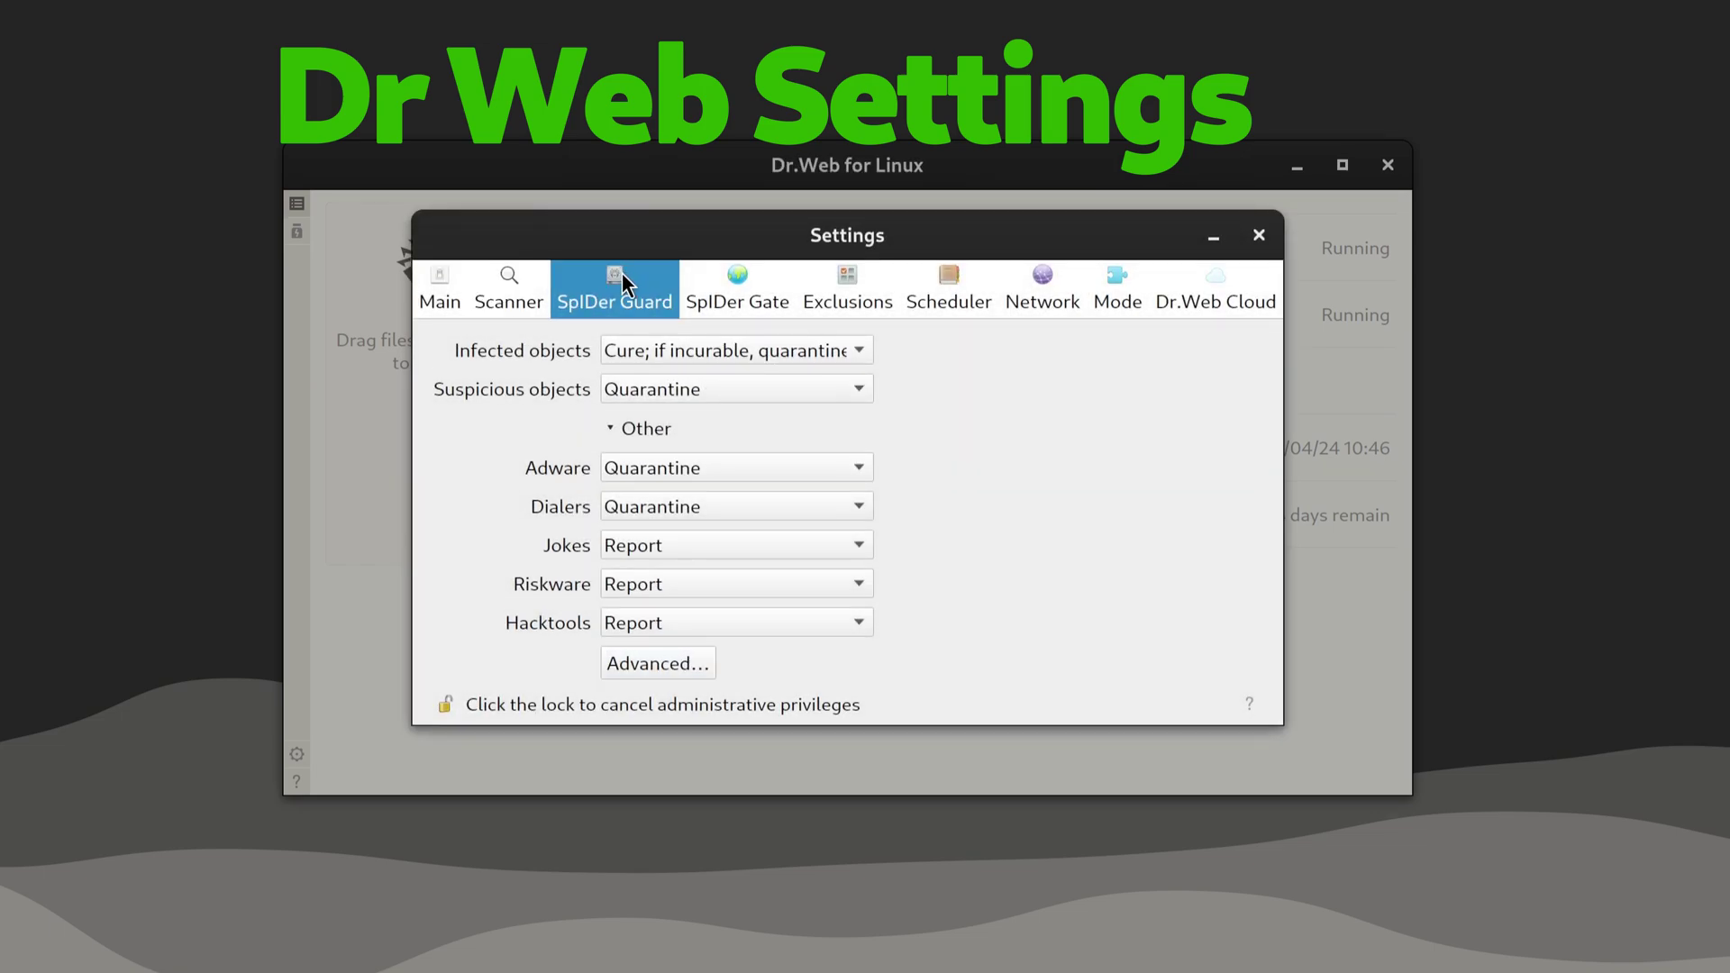
{"action": "left_click", "coordinate": [648, 429]}
{"action": "left_click", "coordinate": [657, 533]}
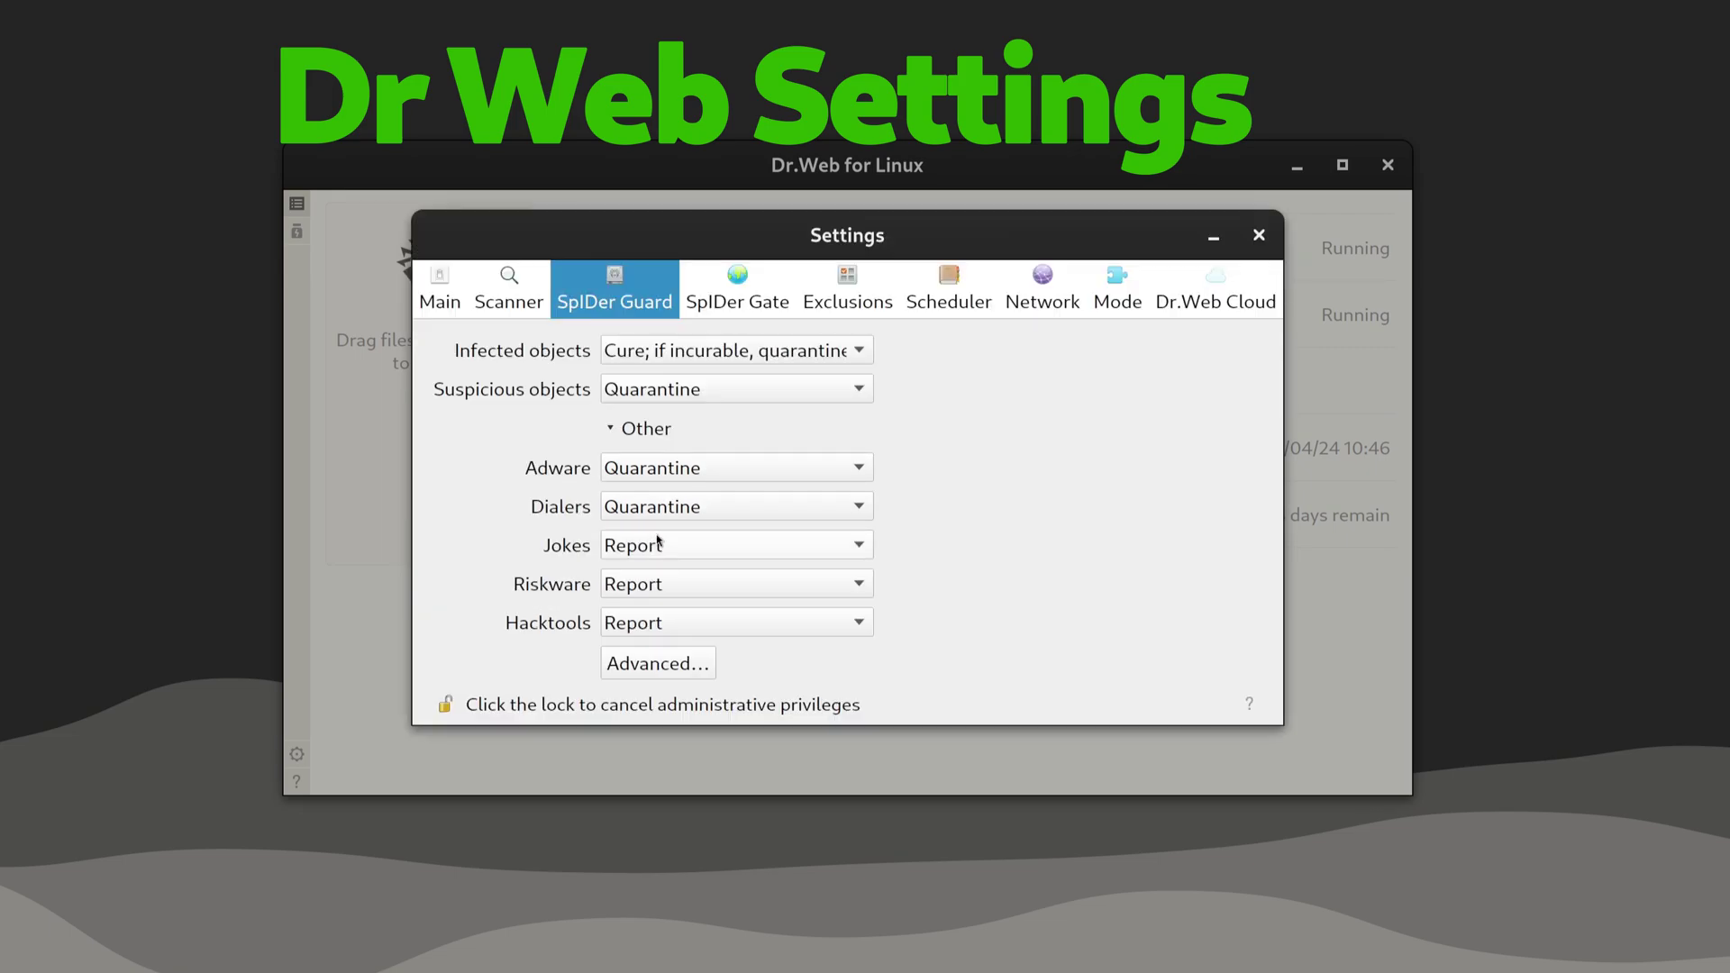
{"action": "left_click", "coordinate": [666, 664]}
{"action": "left_click", "coordinate": [1032, 595]}
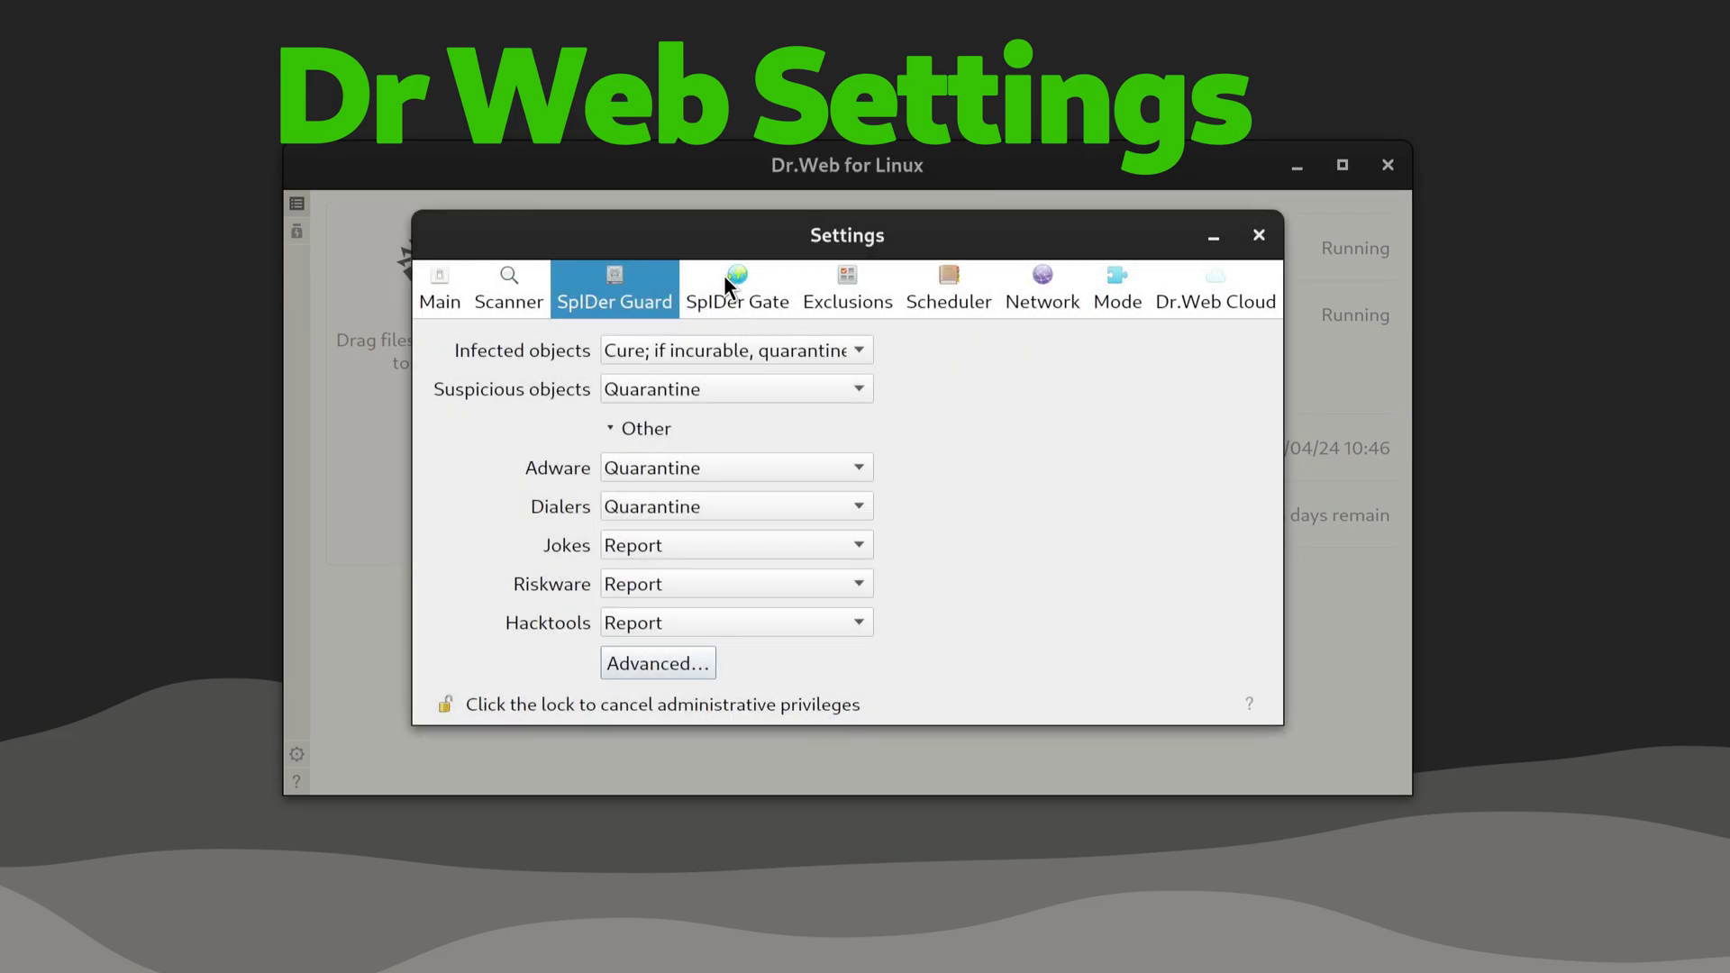
- Review SpIDer Gate's blocked website categories, including Adult content, and its file checking options
{"action": "left_click", "coordinate": [723, 276]}
{"action": "left_click", "coordinate": [575, 493]}
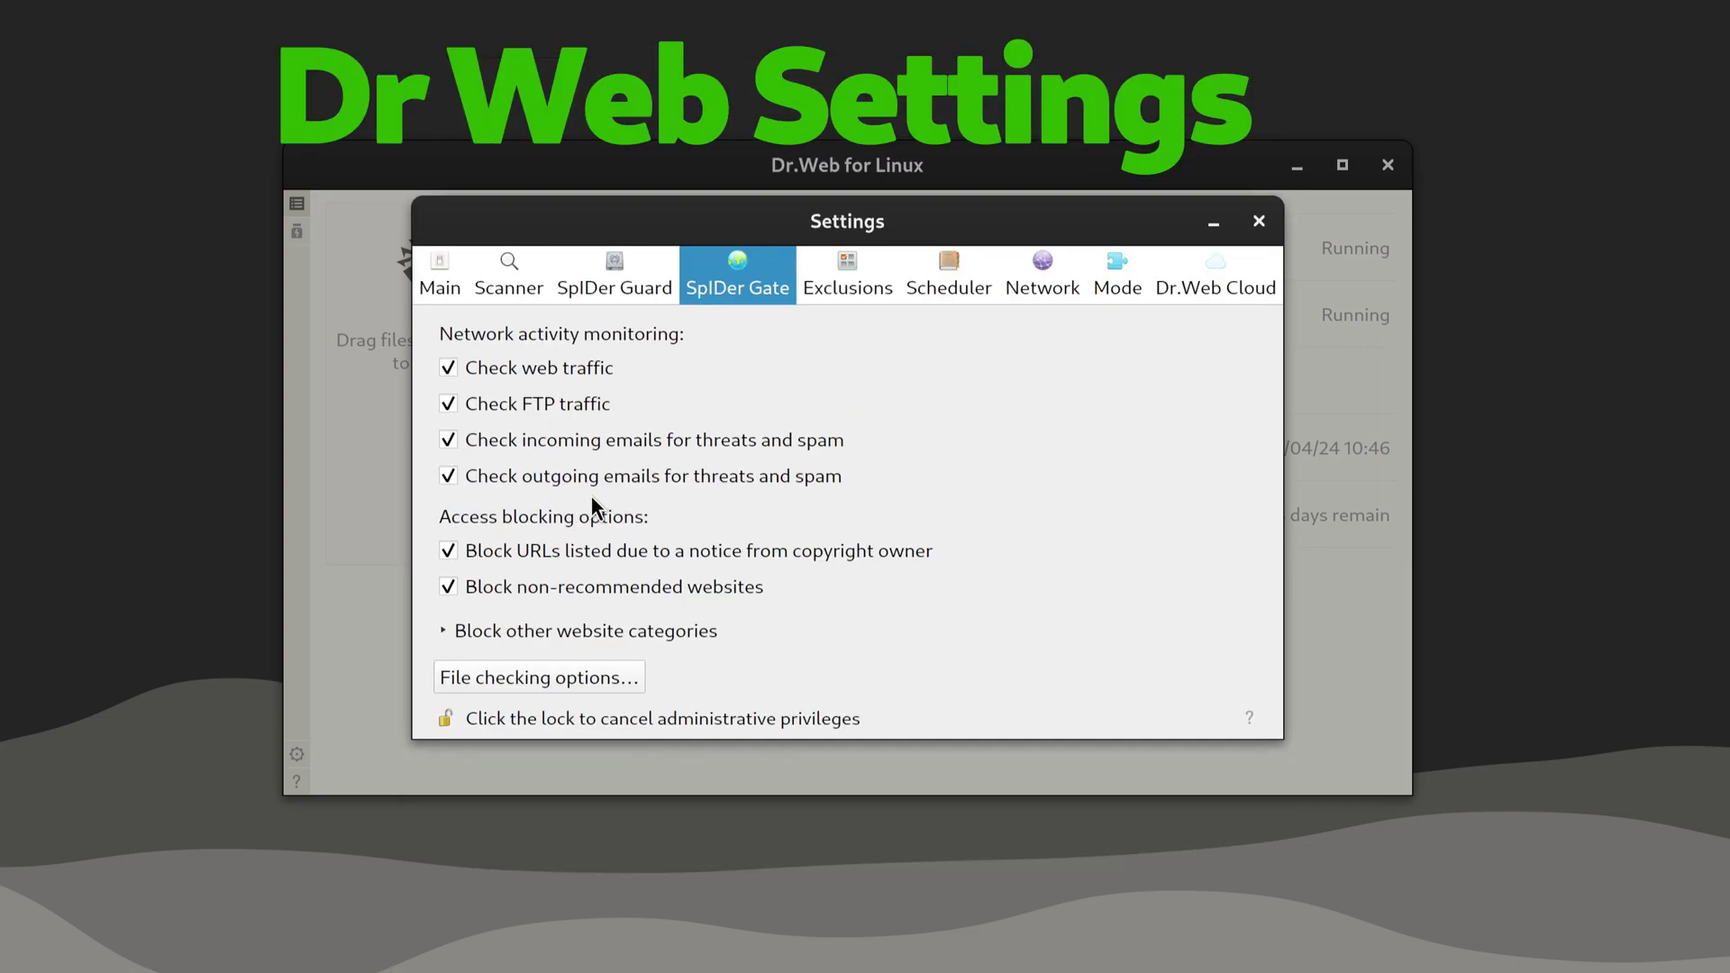
{"action": "left_click", "coordinate": [549, 632]}
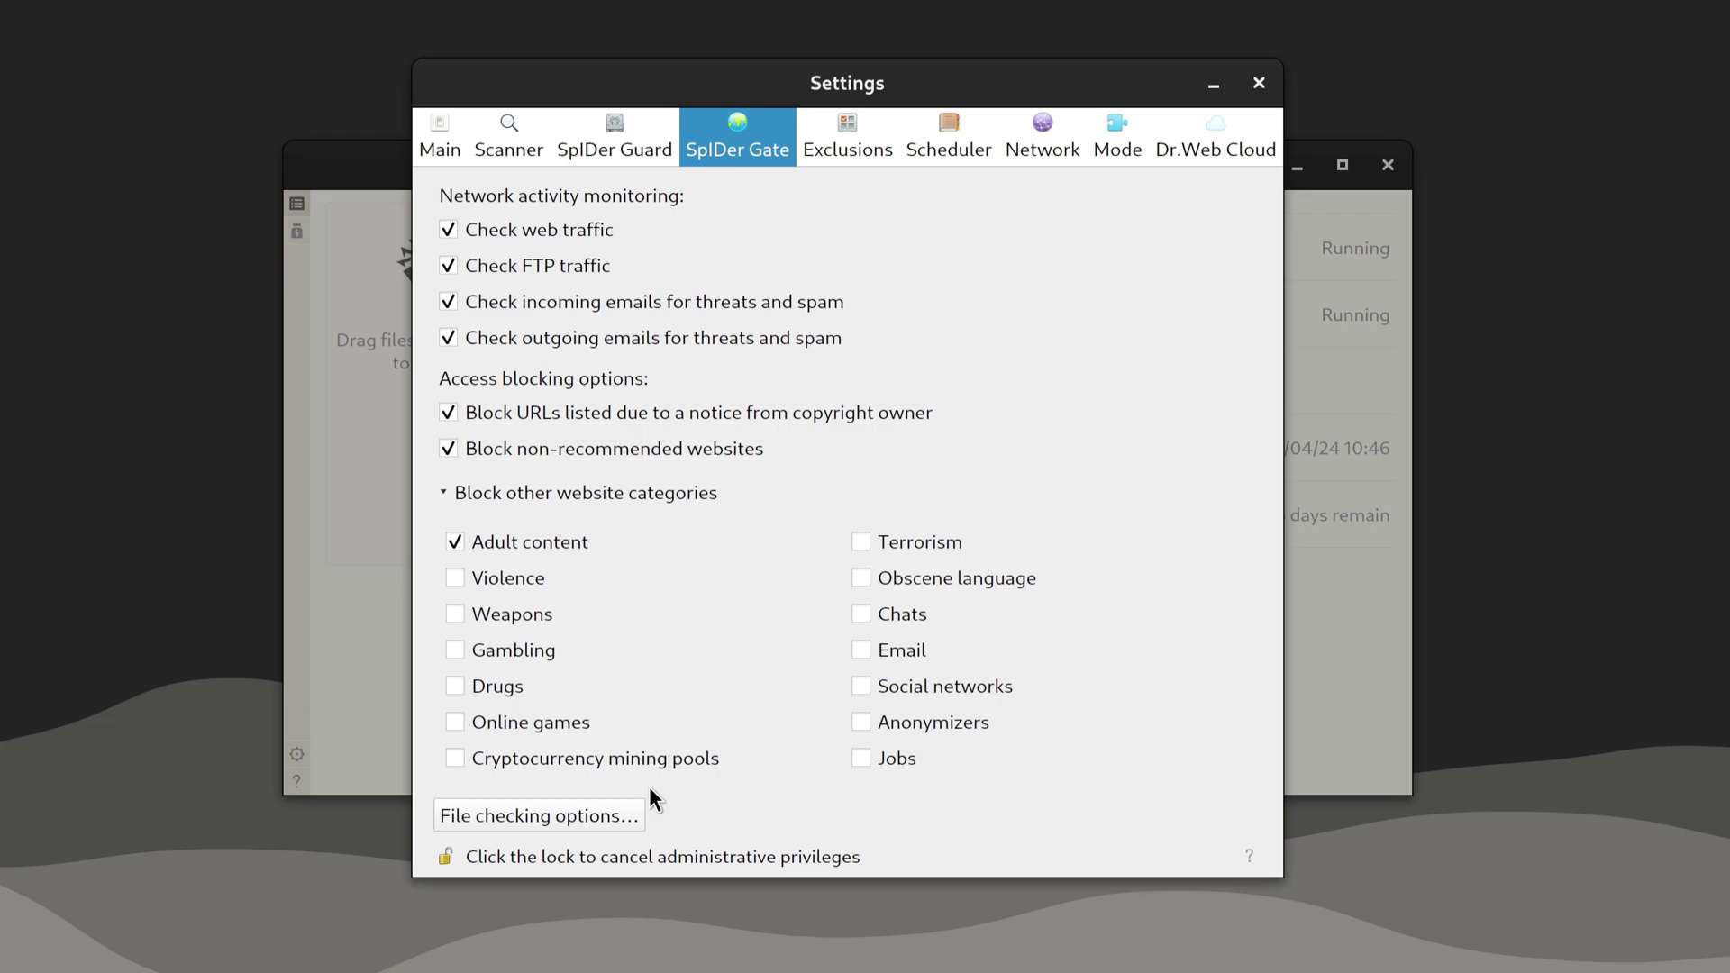
{"action": "left_click", "coordinate": [607, 816]}
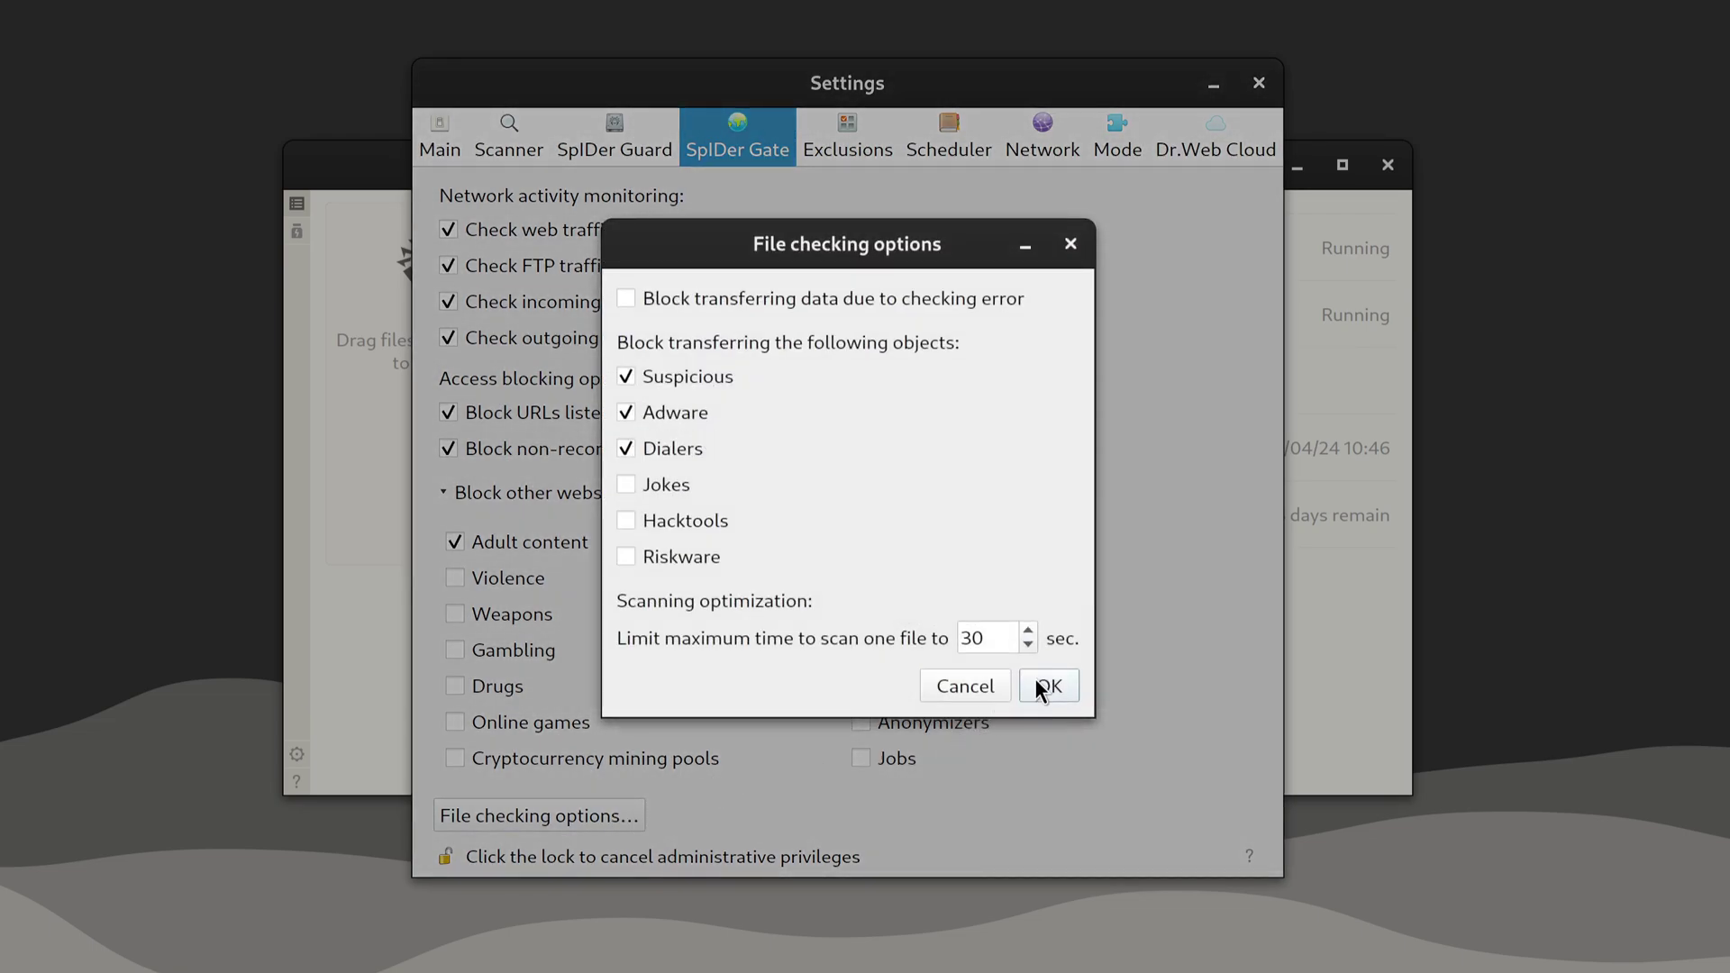
{"action": "left_click", "coordinate": [1041, 688]}
{"action": "left_click", "coordinate": [854, 130]}
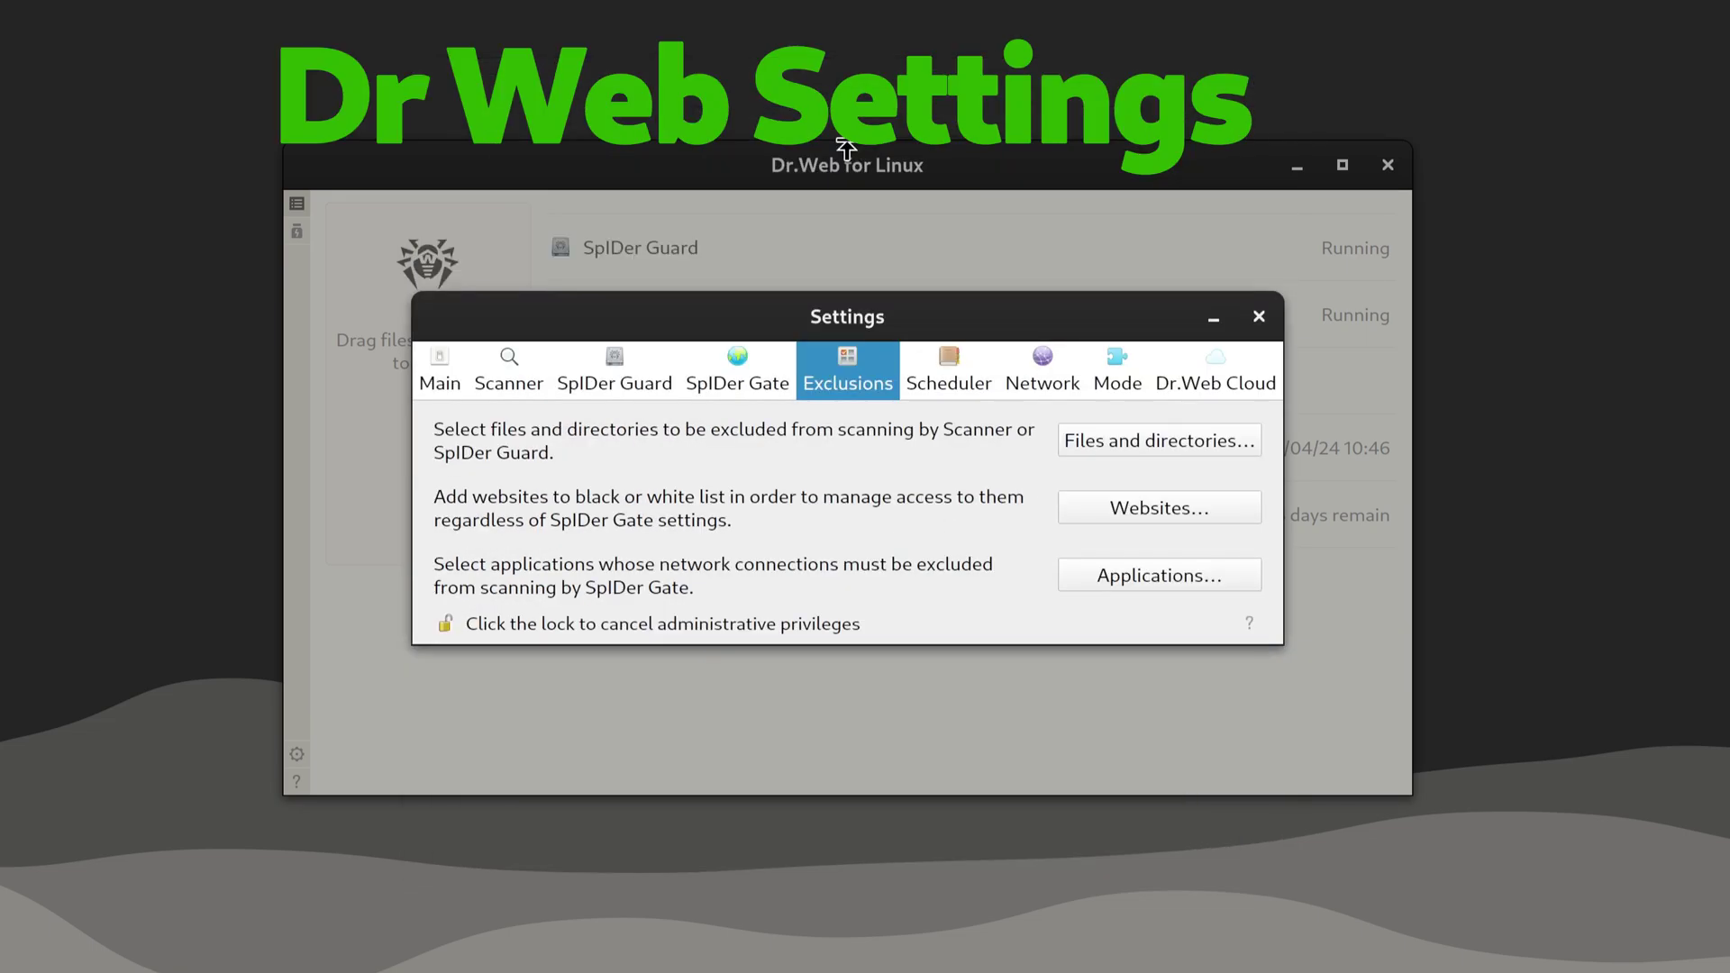
- Inspect the excluded files, website black/white lists and excluded applications without changes
{"action": "left_click", "coordinate": [1076, 438]}
{"action": "left_click", "coordinate": [1047, 599]}
{"action": "left_click", "coordinate": [1127, 520]}
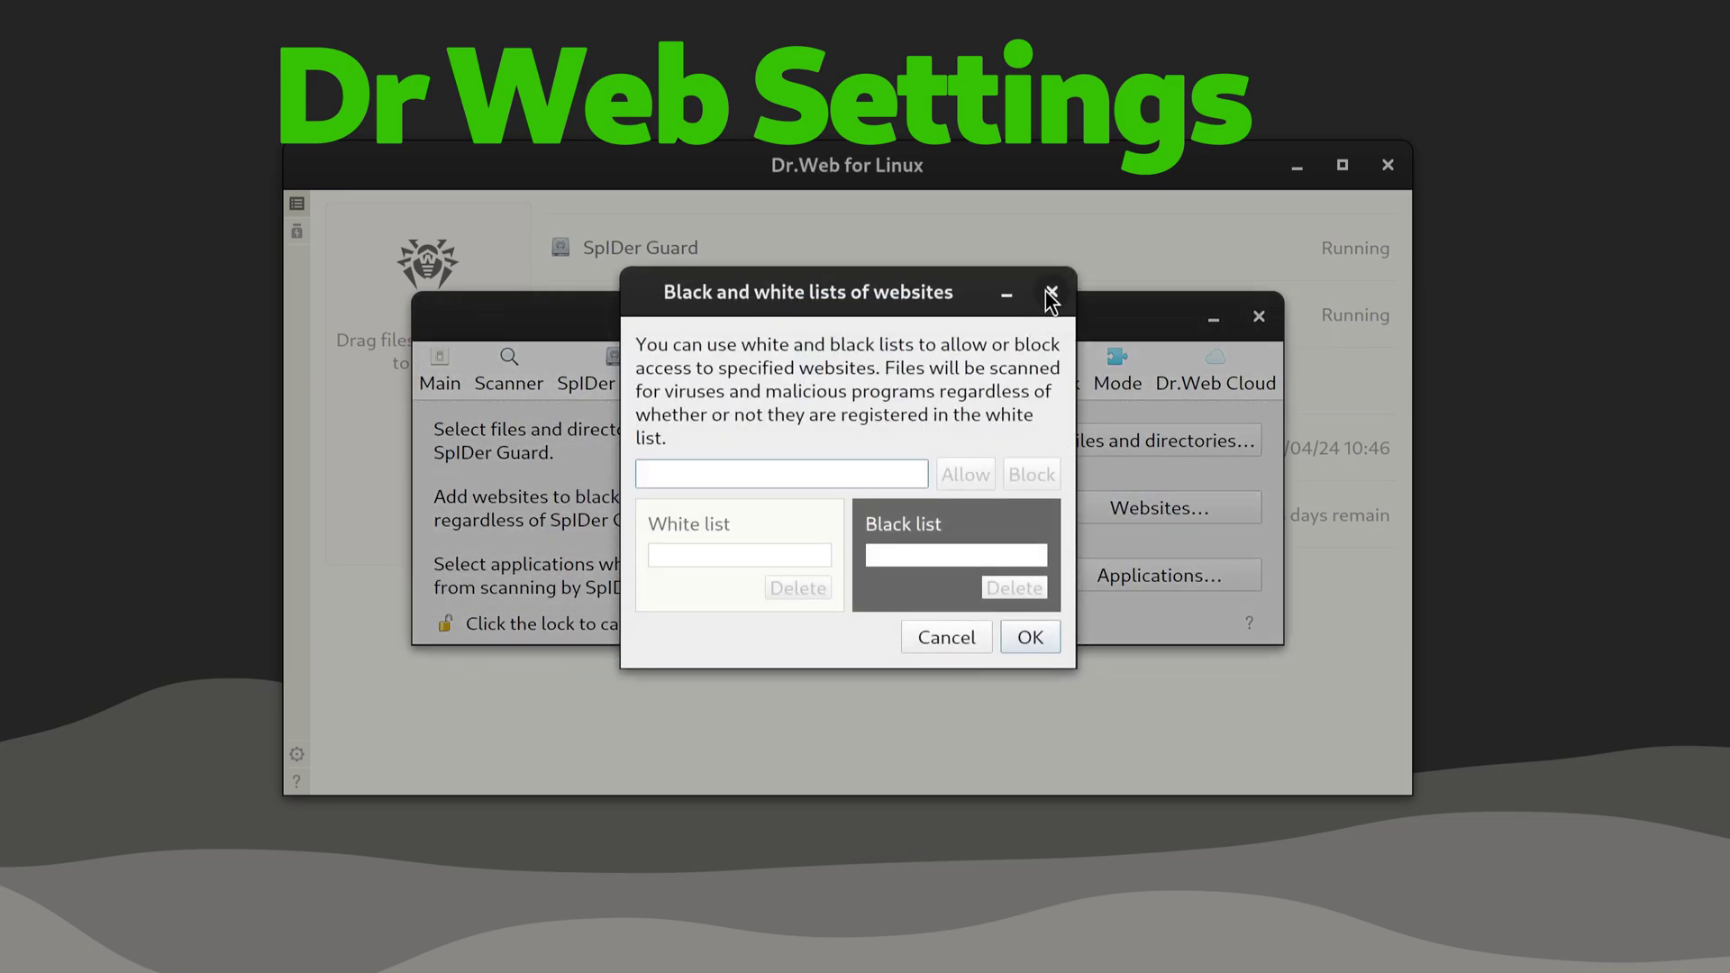
{"action": "left_click", "coordinate": [1049, 291]}
{"action": "left_click", "coordinate": [1125, 578]}
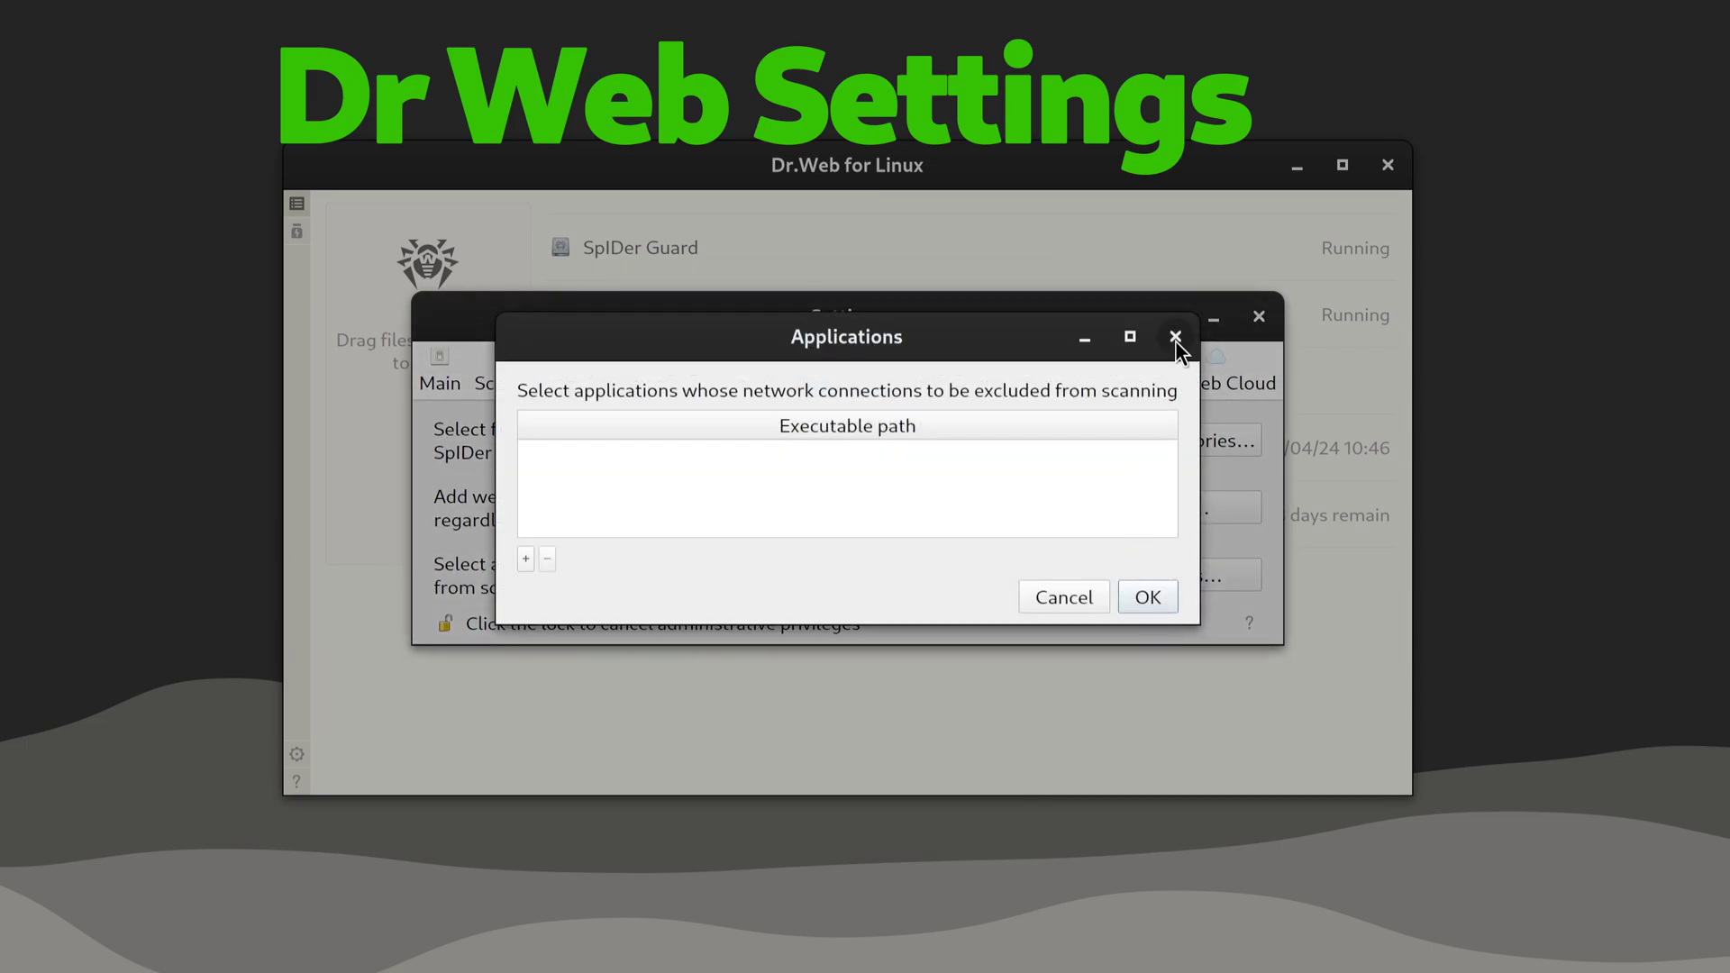
{"action": "left_click", "coordinate": [1175, 341]}
- Toggle scheduled scanning on and back off, then view the network traffic settings
{"action": "left_click", "coordinate": [955, 379]}
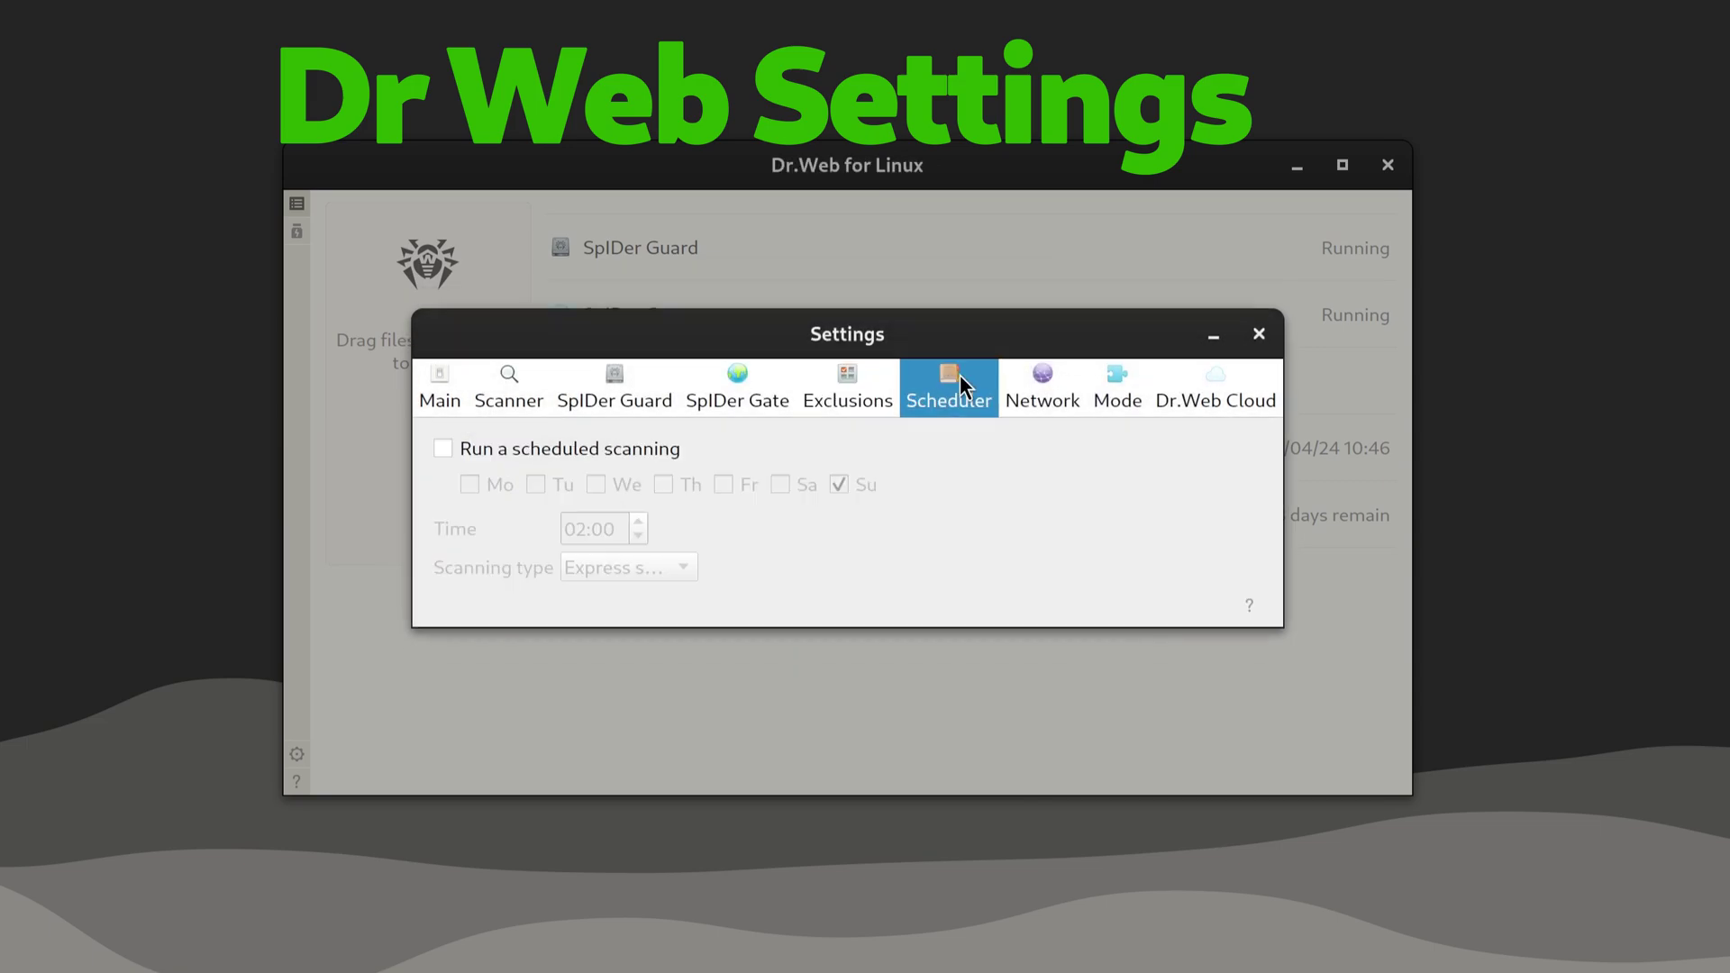
{"action": "left_click", "coordinate": [443, 447]}
{"action": "left_click", "coordinate": [445, 447]}
{"action": "left_click", "coordinate": [1038, 387]}
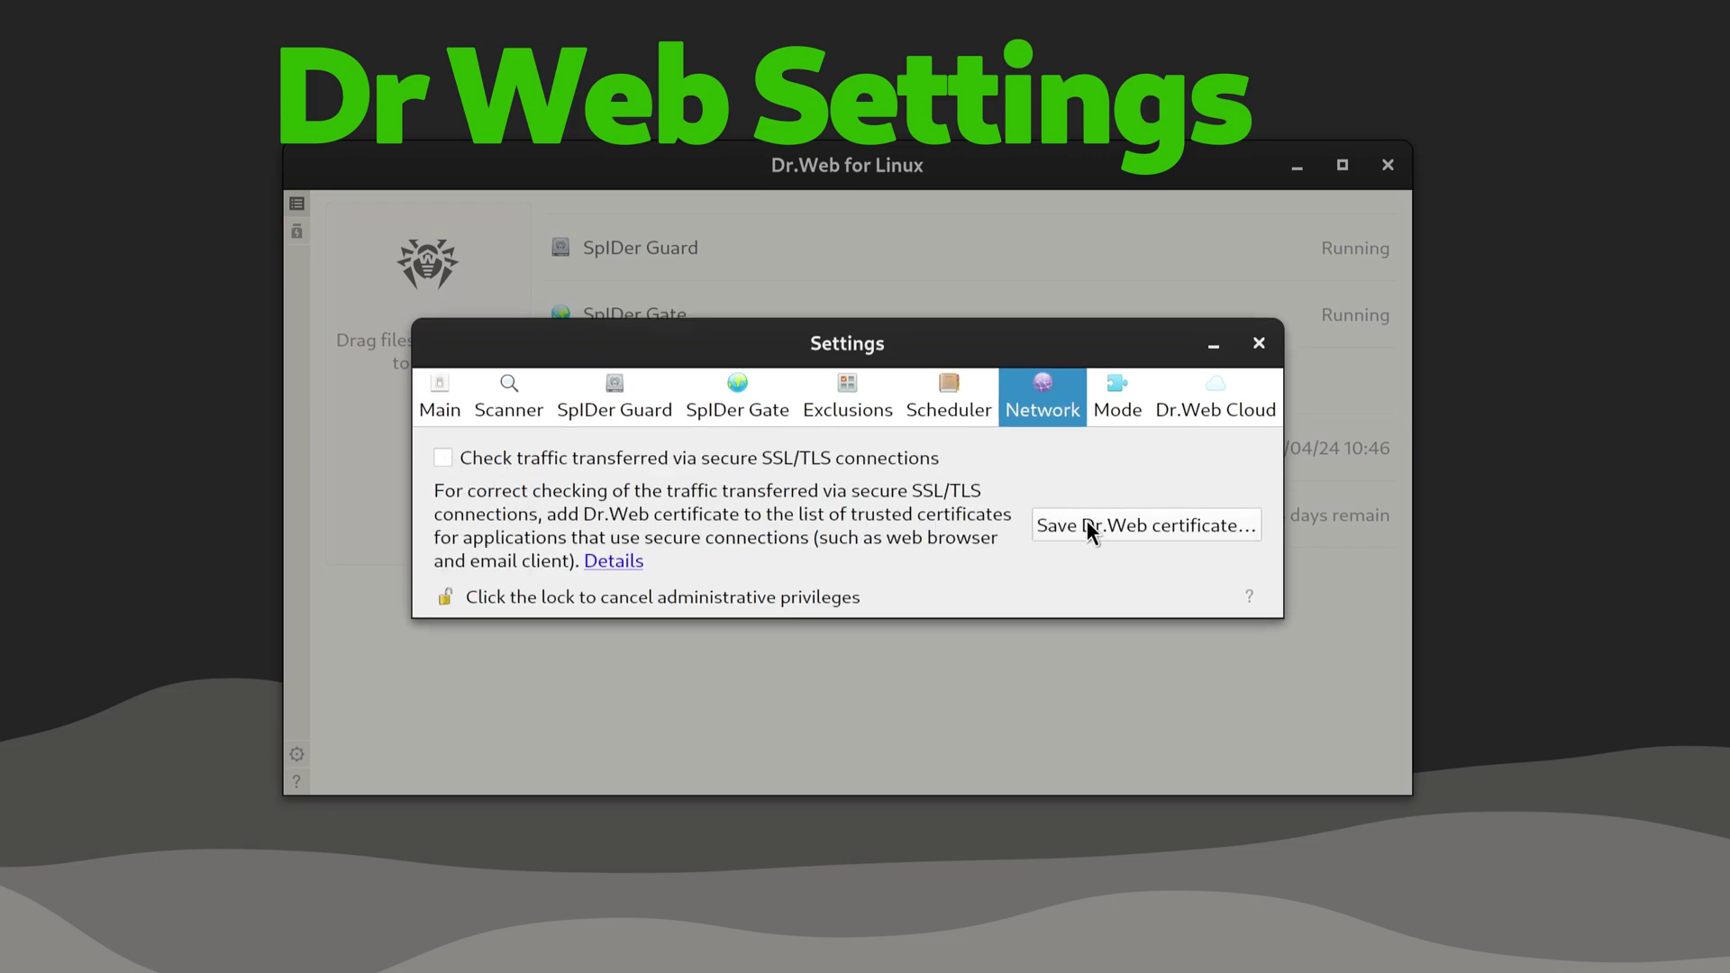
- Start enabling central protection mode but cancel, view Dr.Web Cloud settings, and close Settings
{"action": "left_click", "coordinate": [1118, 401]}
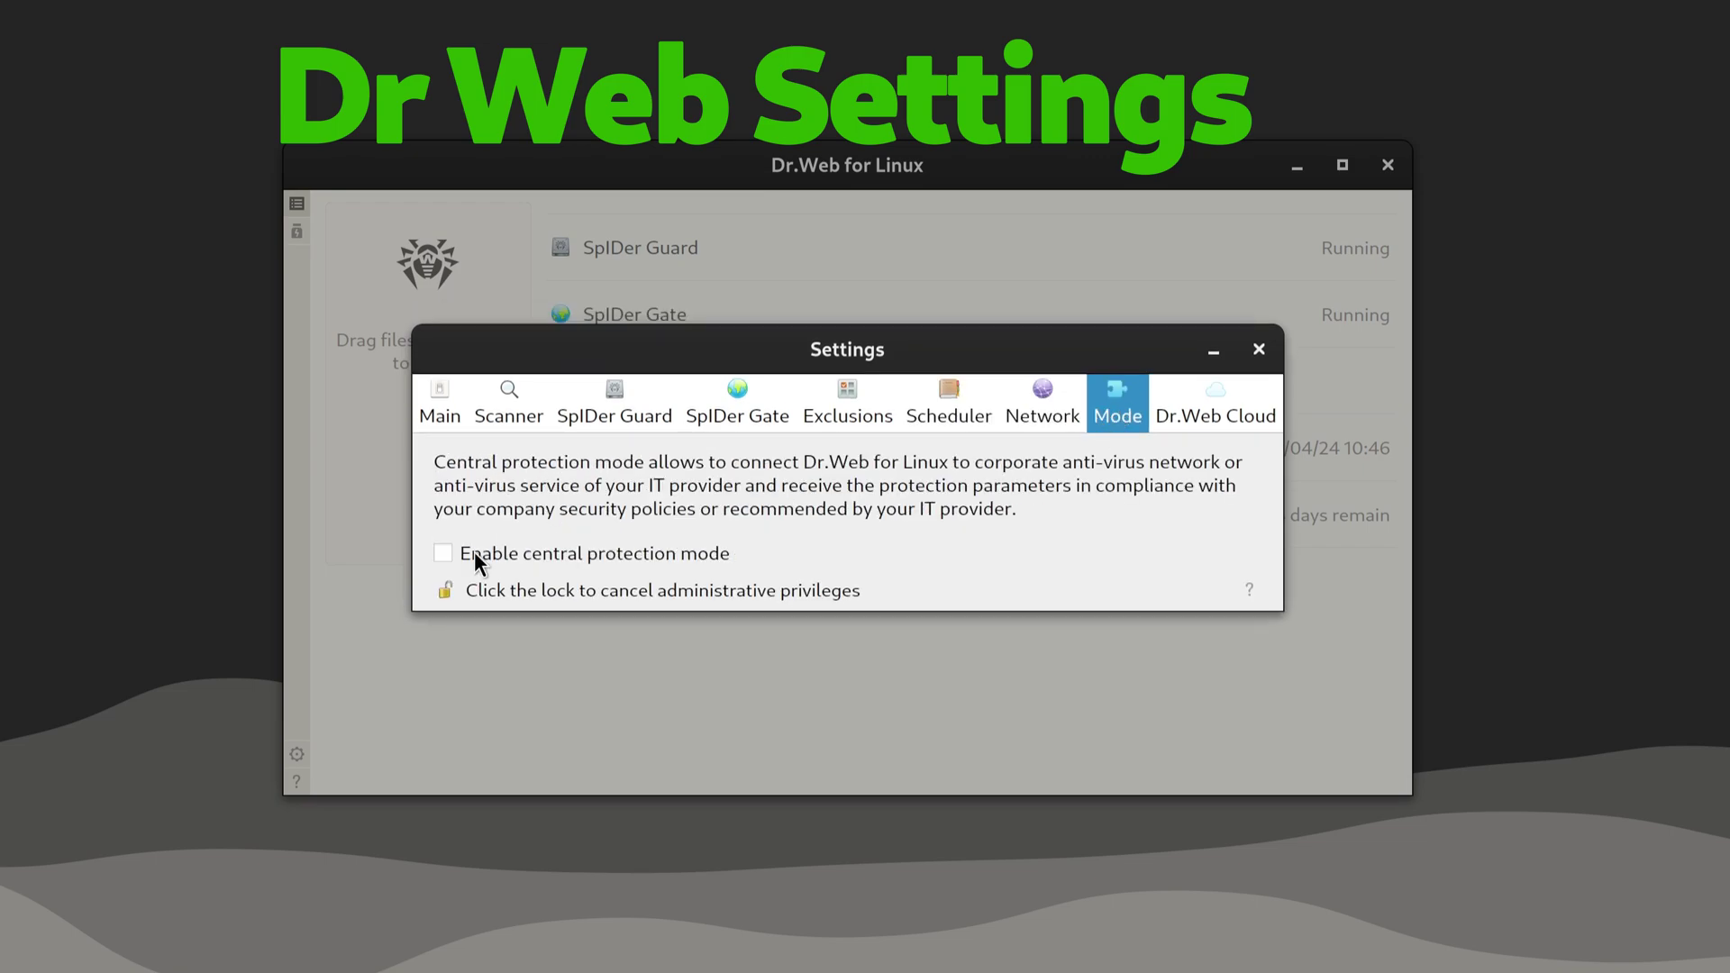
{"action": "left_click", "coordinate": [443, 553]}
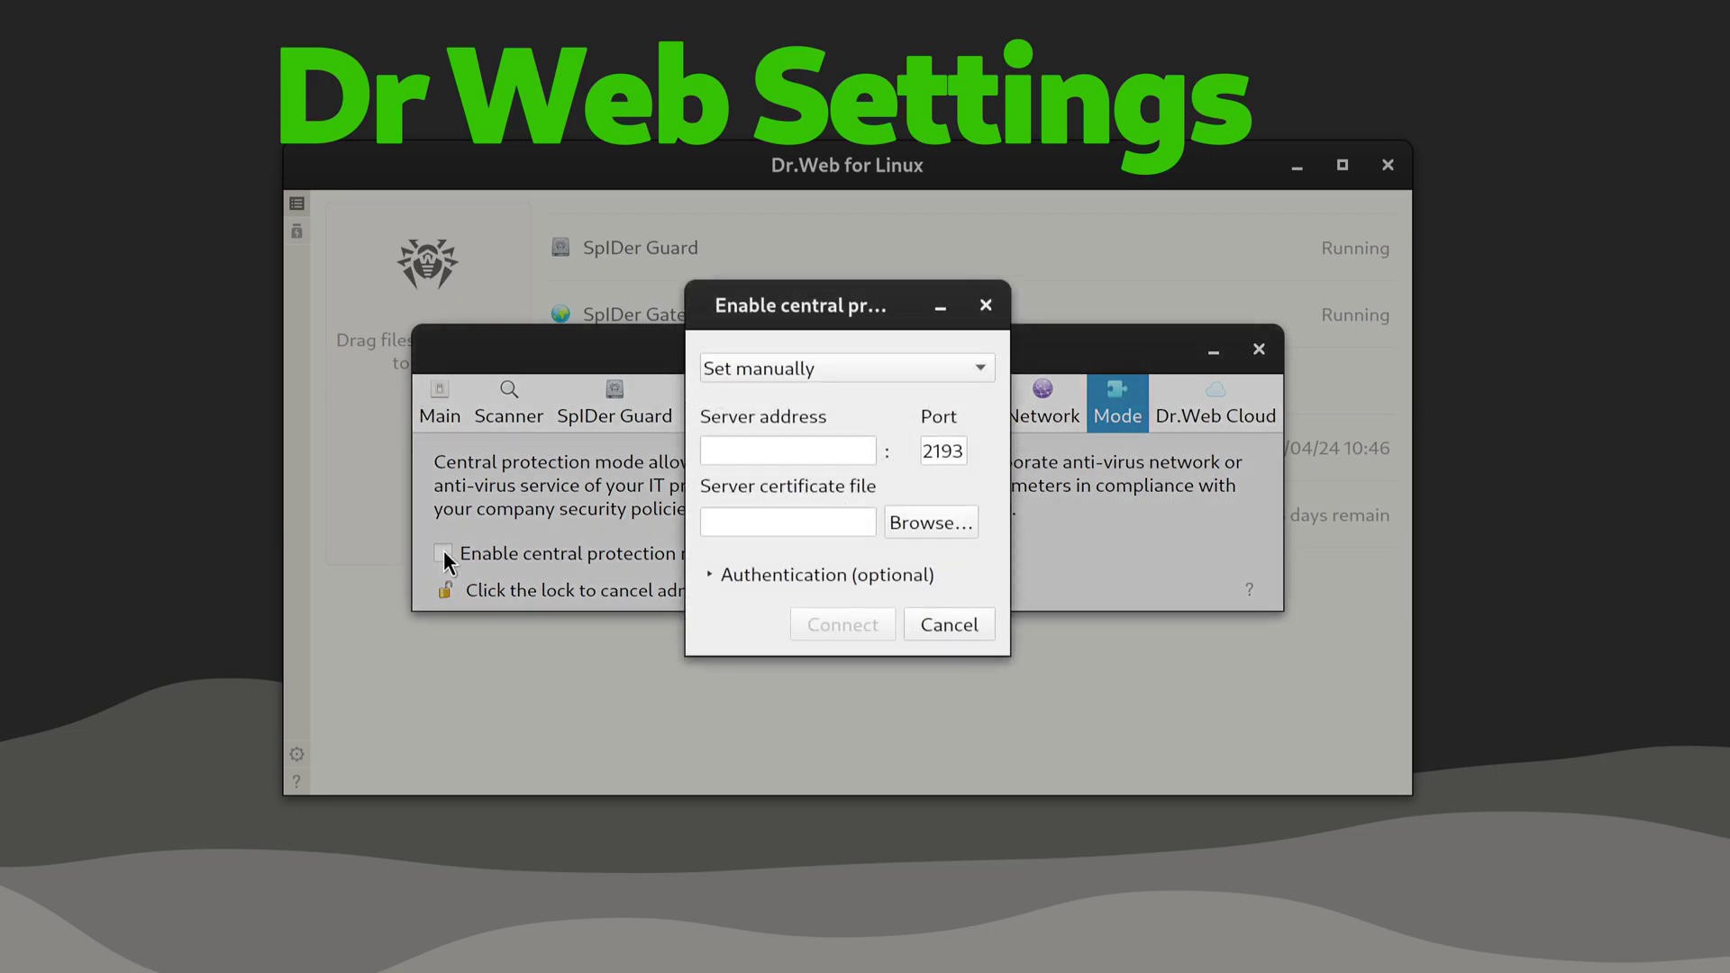
{"action": "left_click", "coordinate": [738, 566]}
{"action": "left_click", "coordinate": [978, 716]}
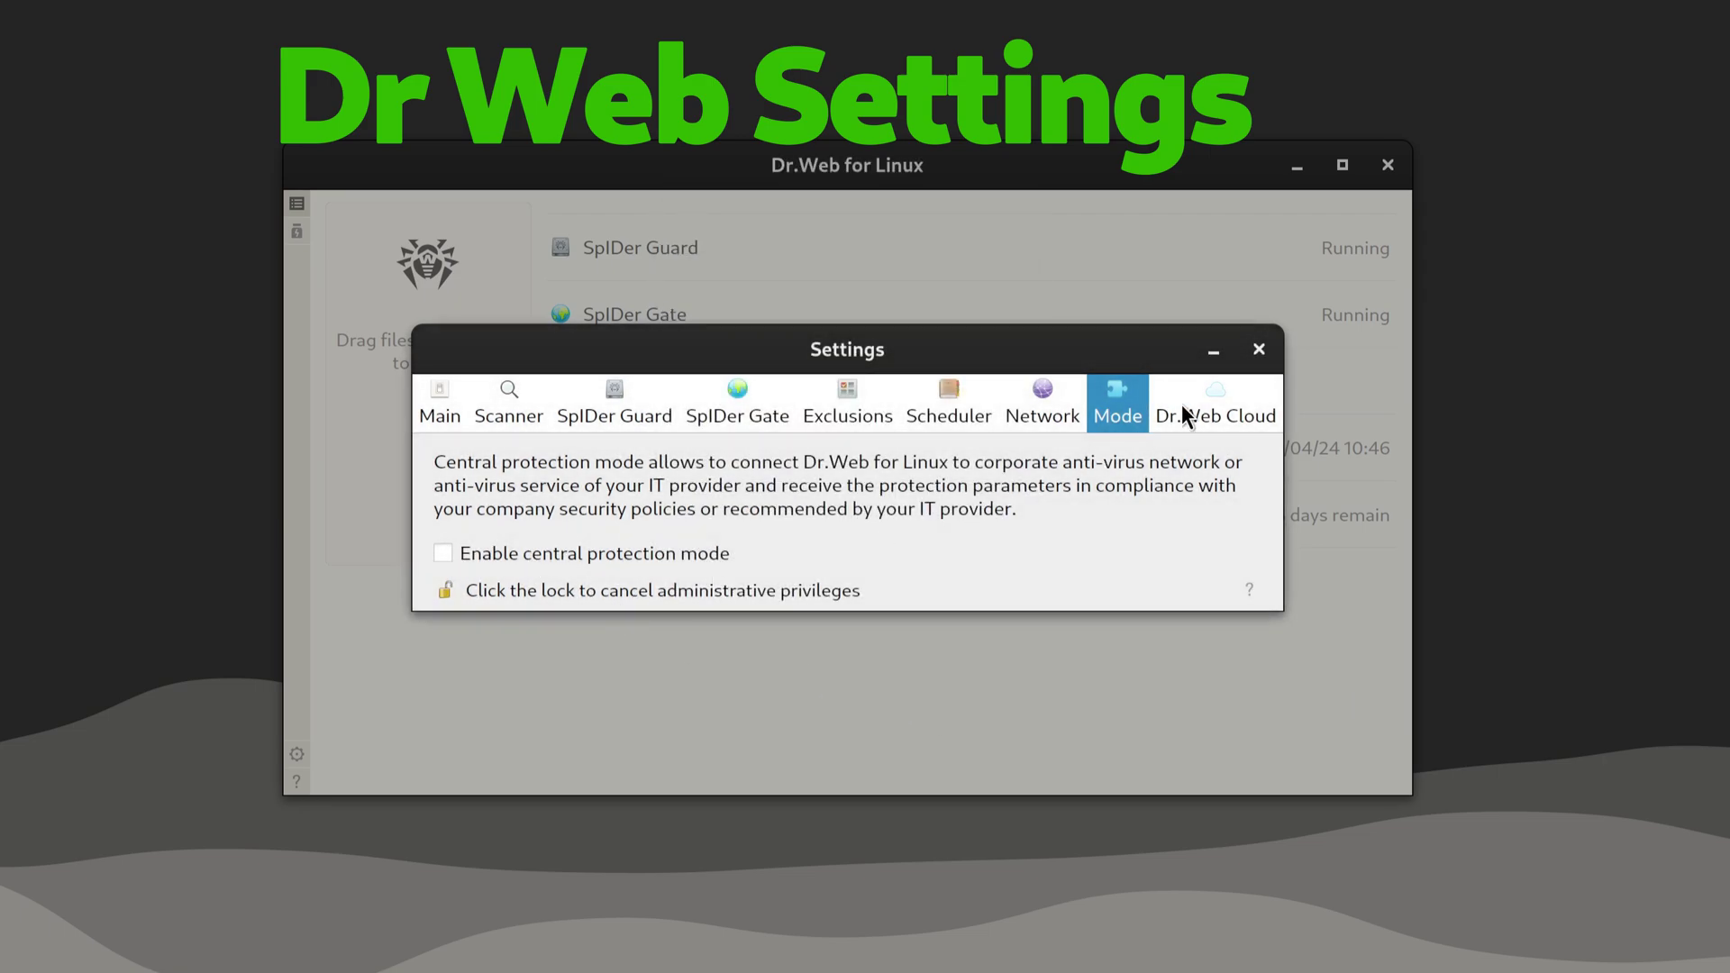
{"action": "left_click", "coordinate": [1185, 388]}
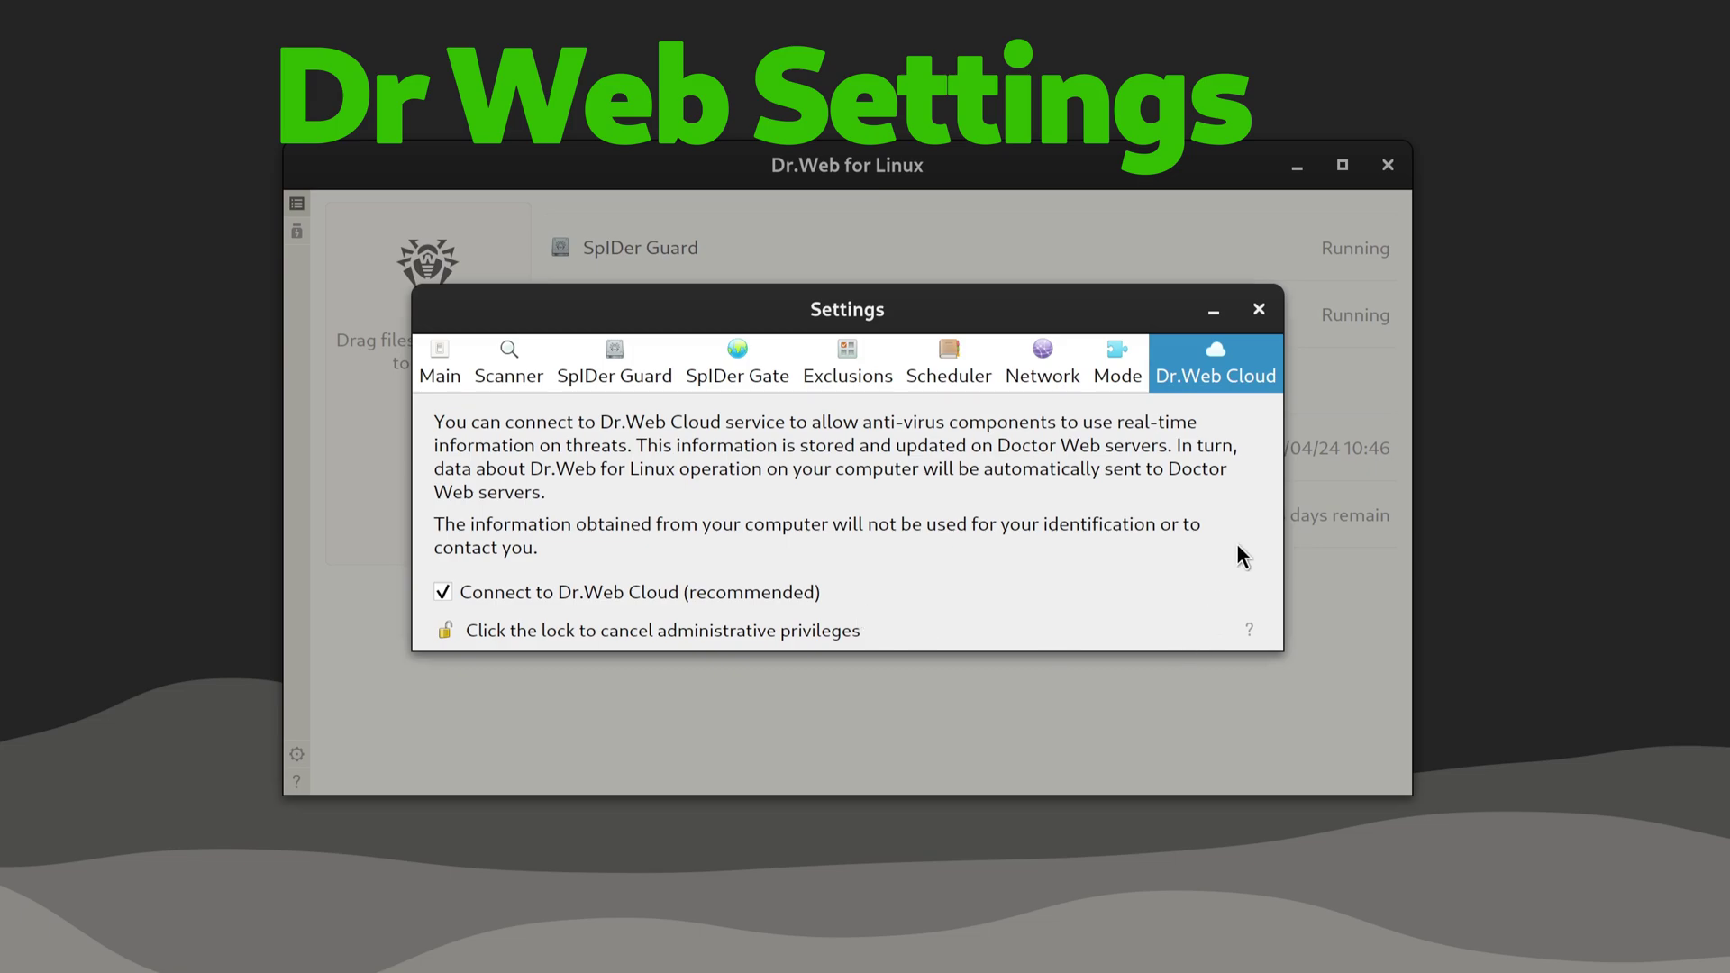
{"action": "left_click", "coordinate": [1259, 309]}
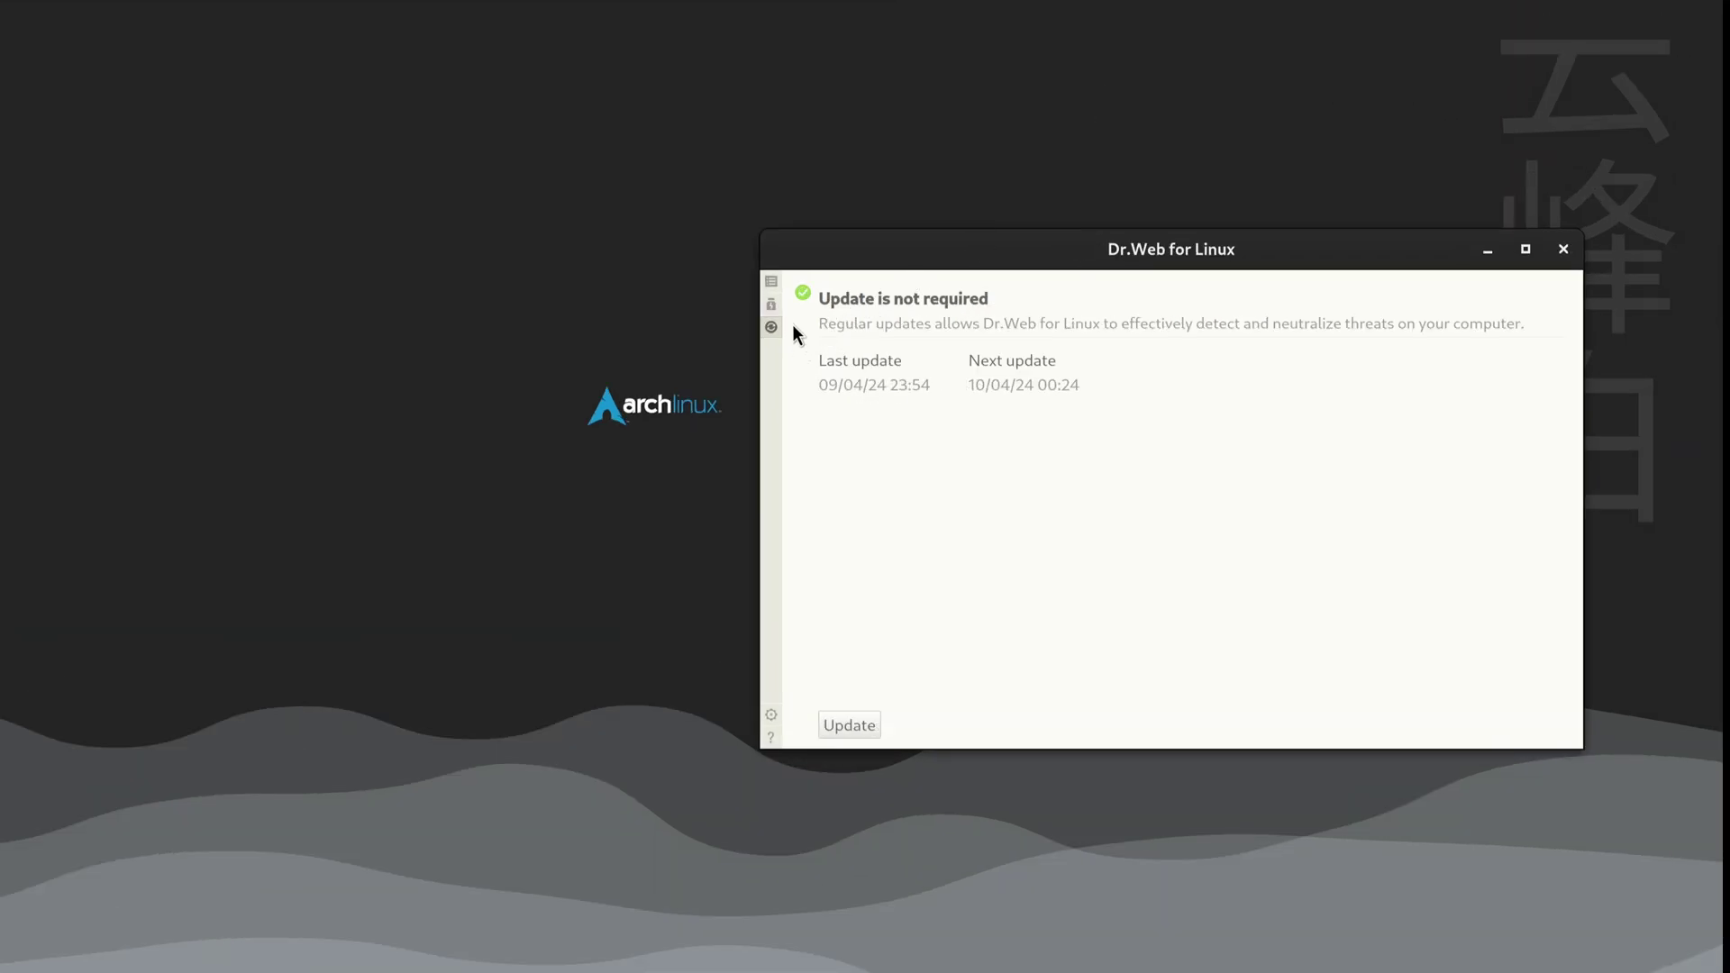
- From the main overview, open Scanner and start a Full scan of all files
{"action": "left_click", "coordinate": [771, 282]}
{"action": "left_click", "coordinate": [1030, 440]}
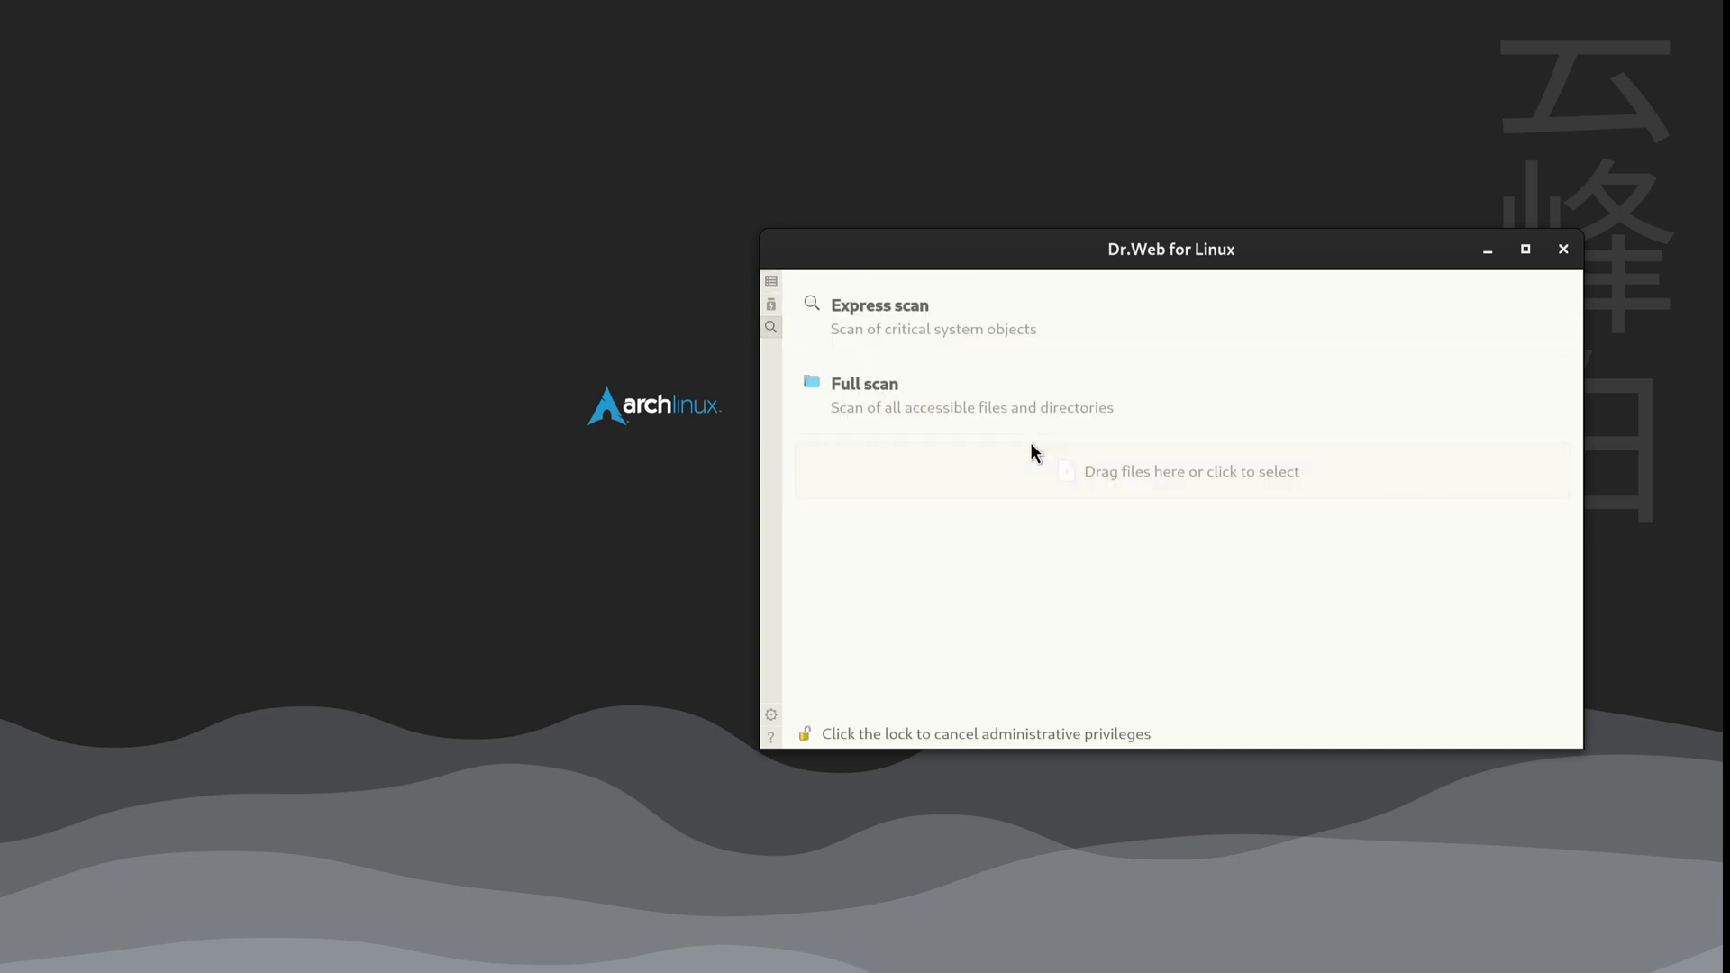
{"action": "left_click", "coordinate": [1022, 398]}
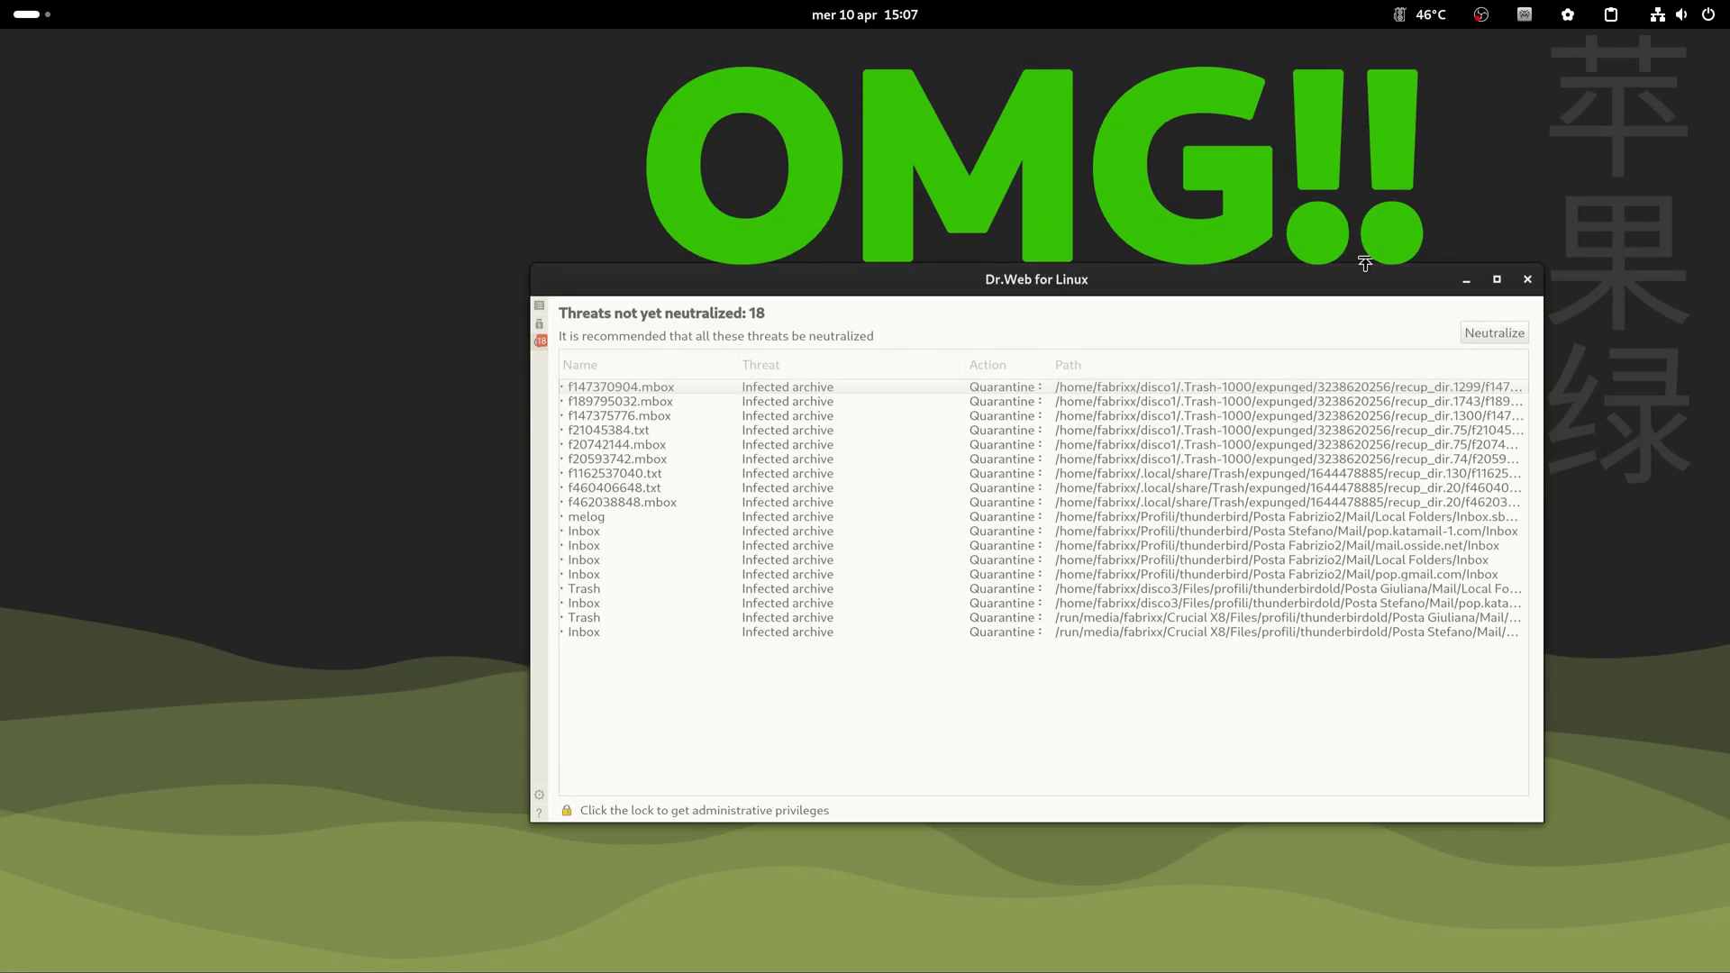
- Widen the Name column to show full threat file names, then select the first quarantined Trojan.Packed.18626 file
{"action": "left_click_drag", "start_coordinate": [1340, 276], "coordinate": [1231, 250]}
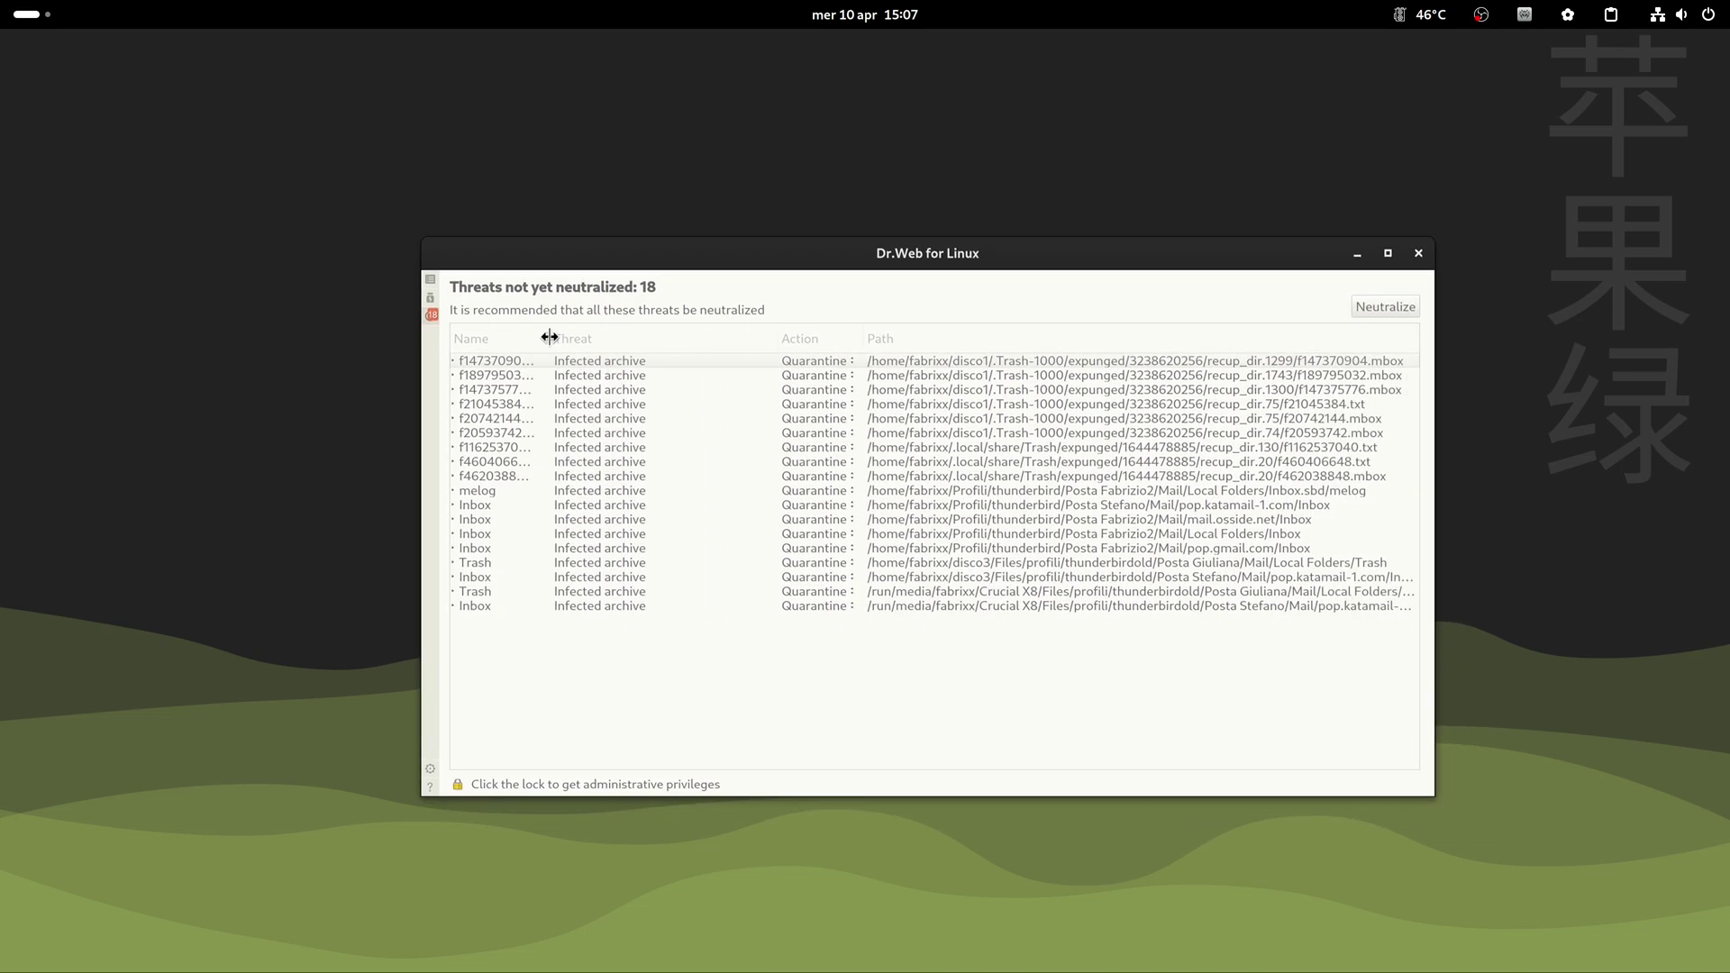
{"action": "left_click_drag", "start_coordinate": [550, 337], "coordinate": [648, 357]}
{"action": "left_click", "coordinate": [431, 299]}
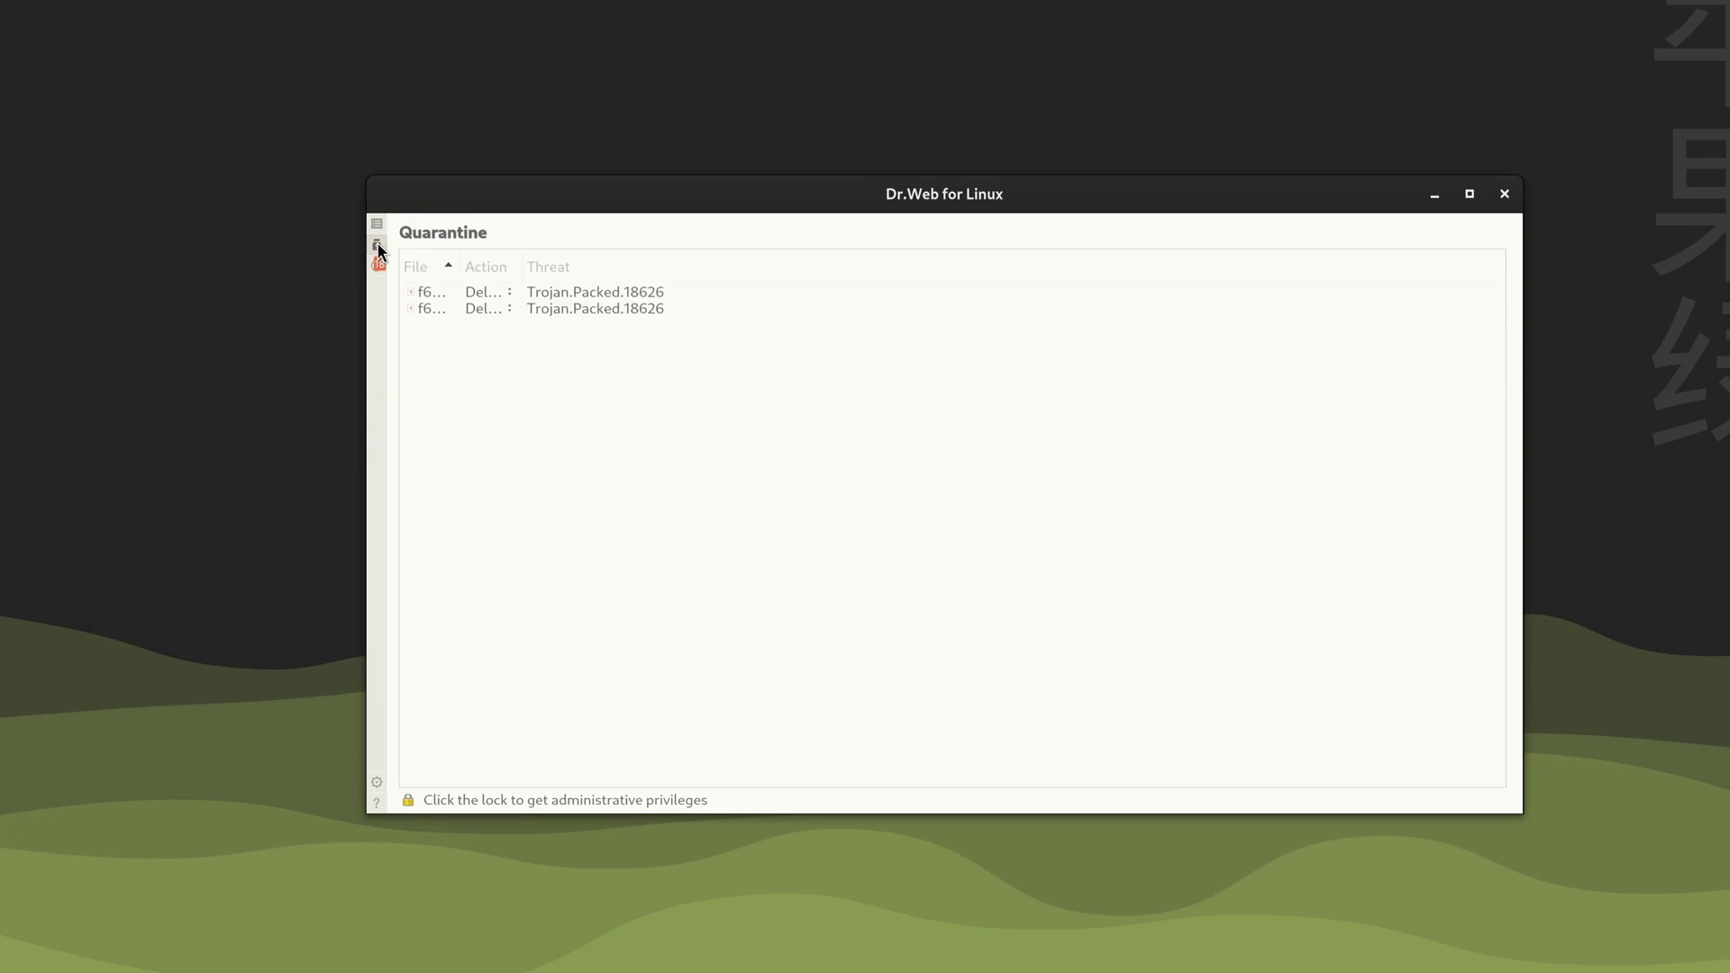
{"action": "left_click", "coordinate": [376, 224]}
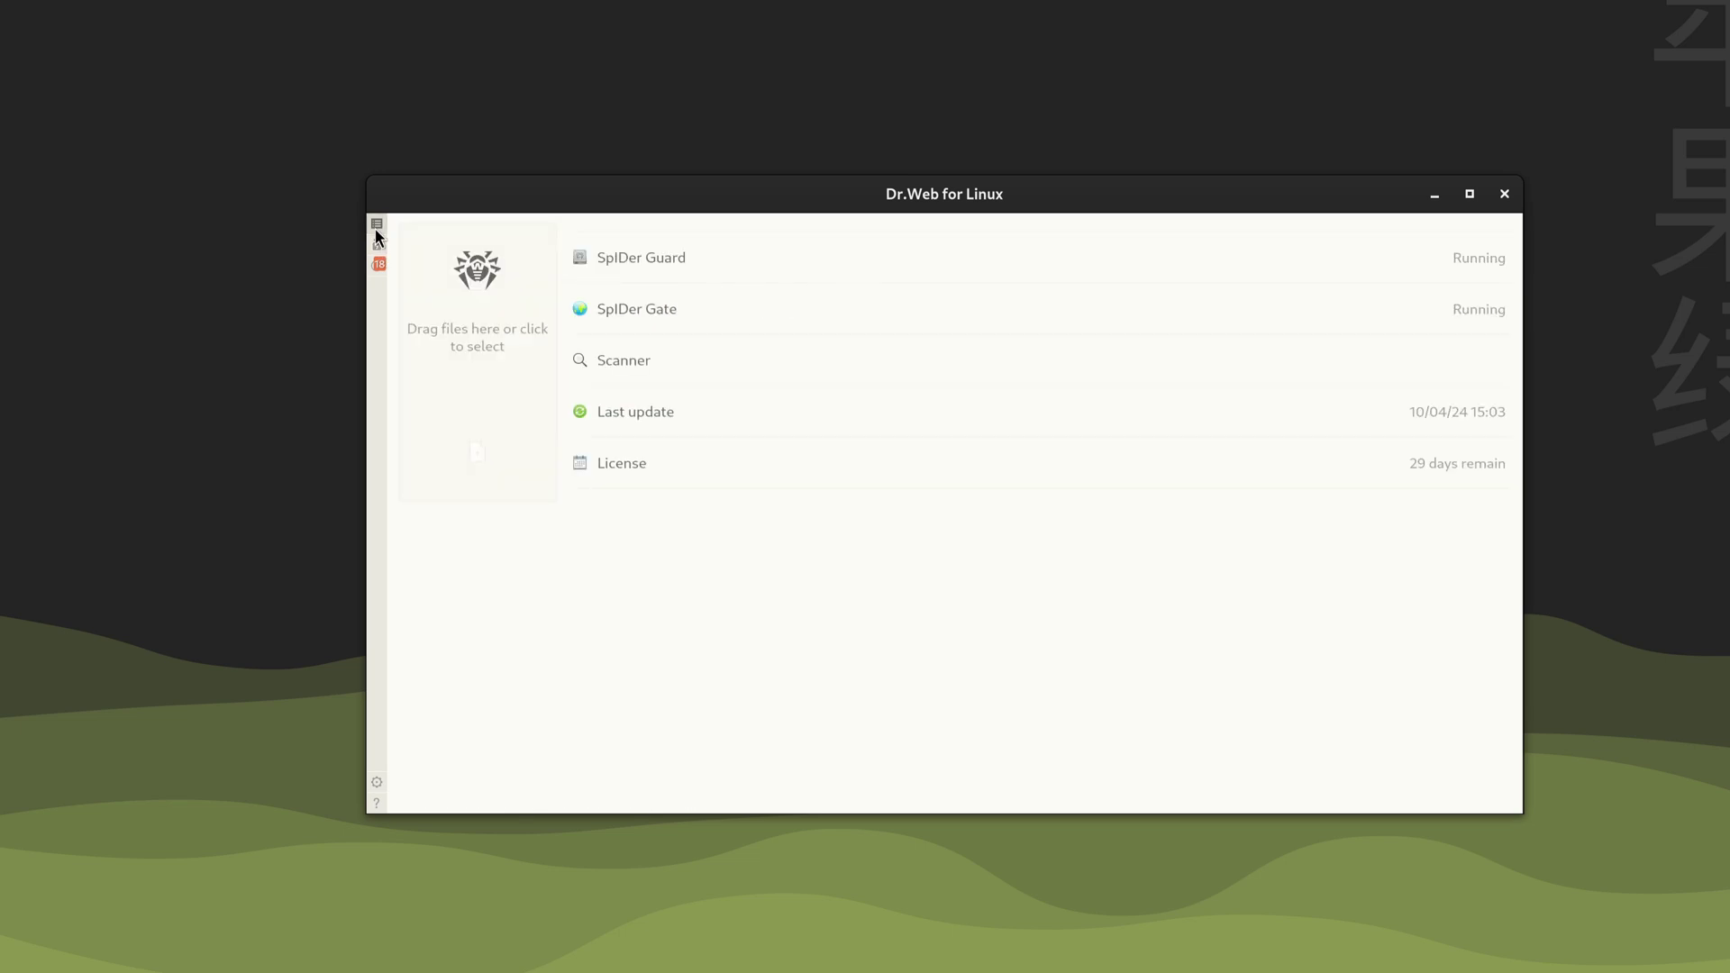
{"action": "left_click", "coordinate": [377, 244]}
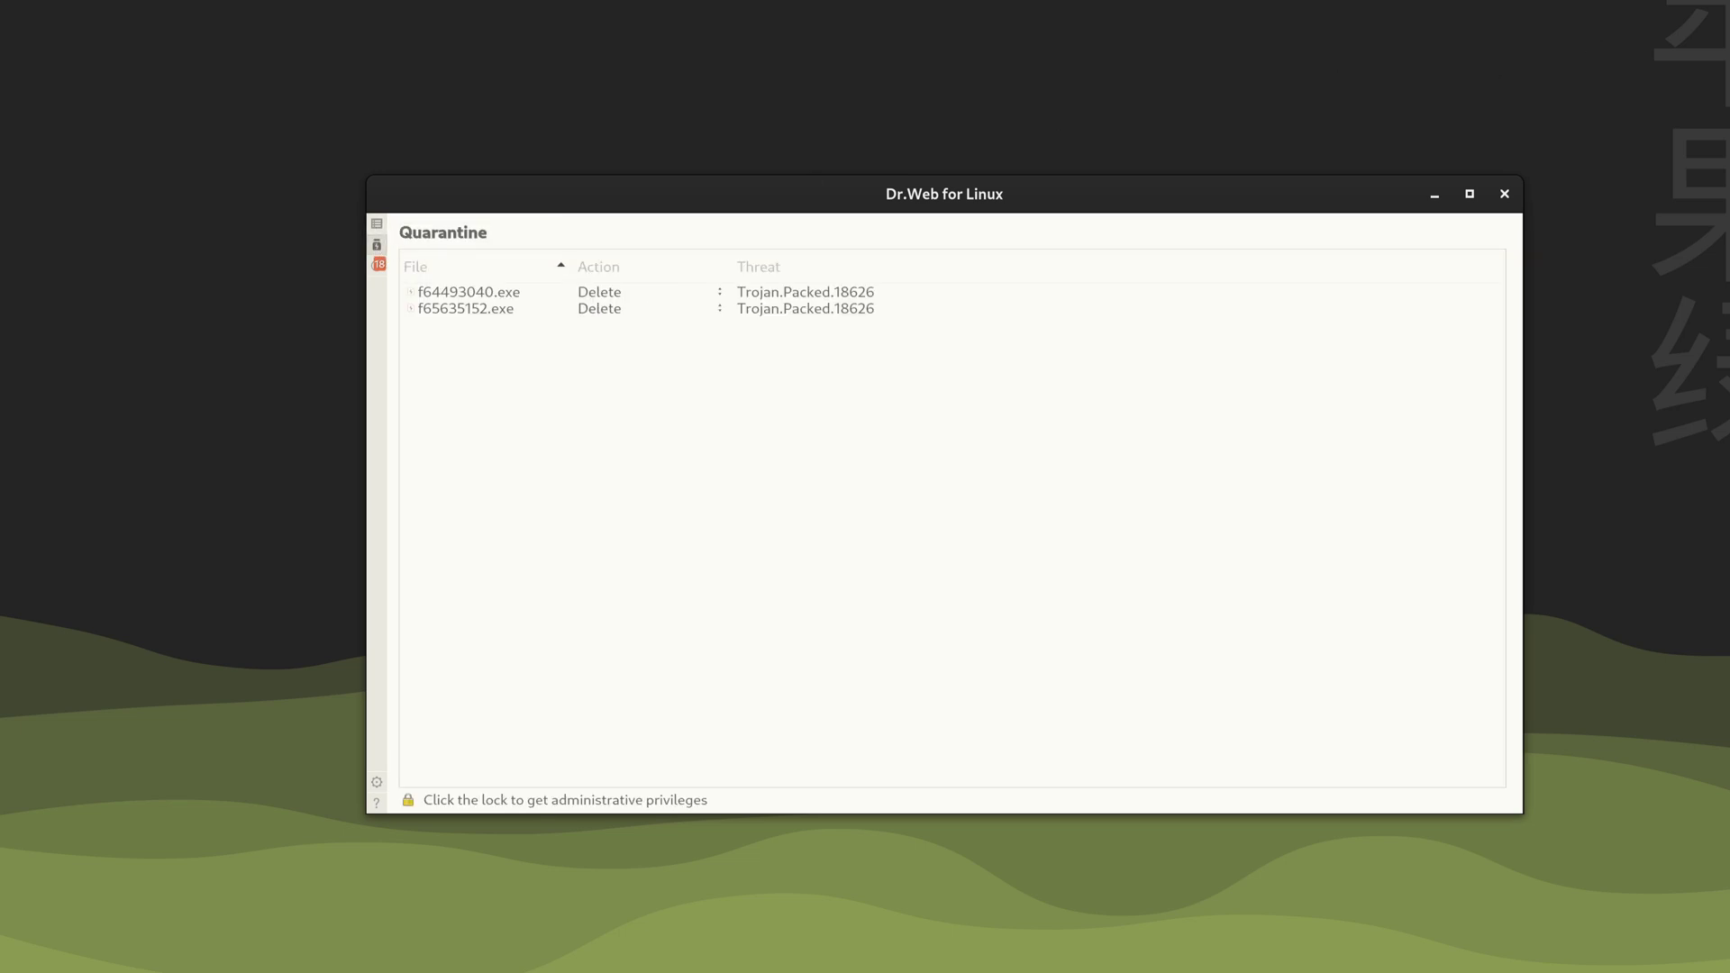
{"action": "left_click", "coordinate": [840, 297]}
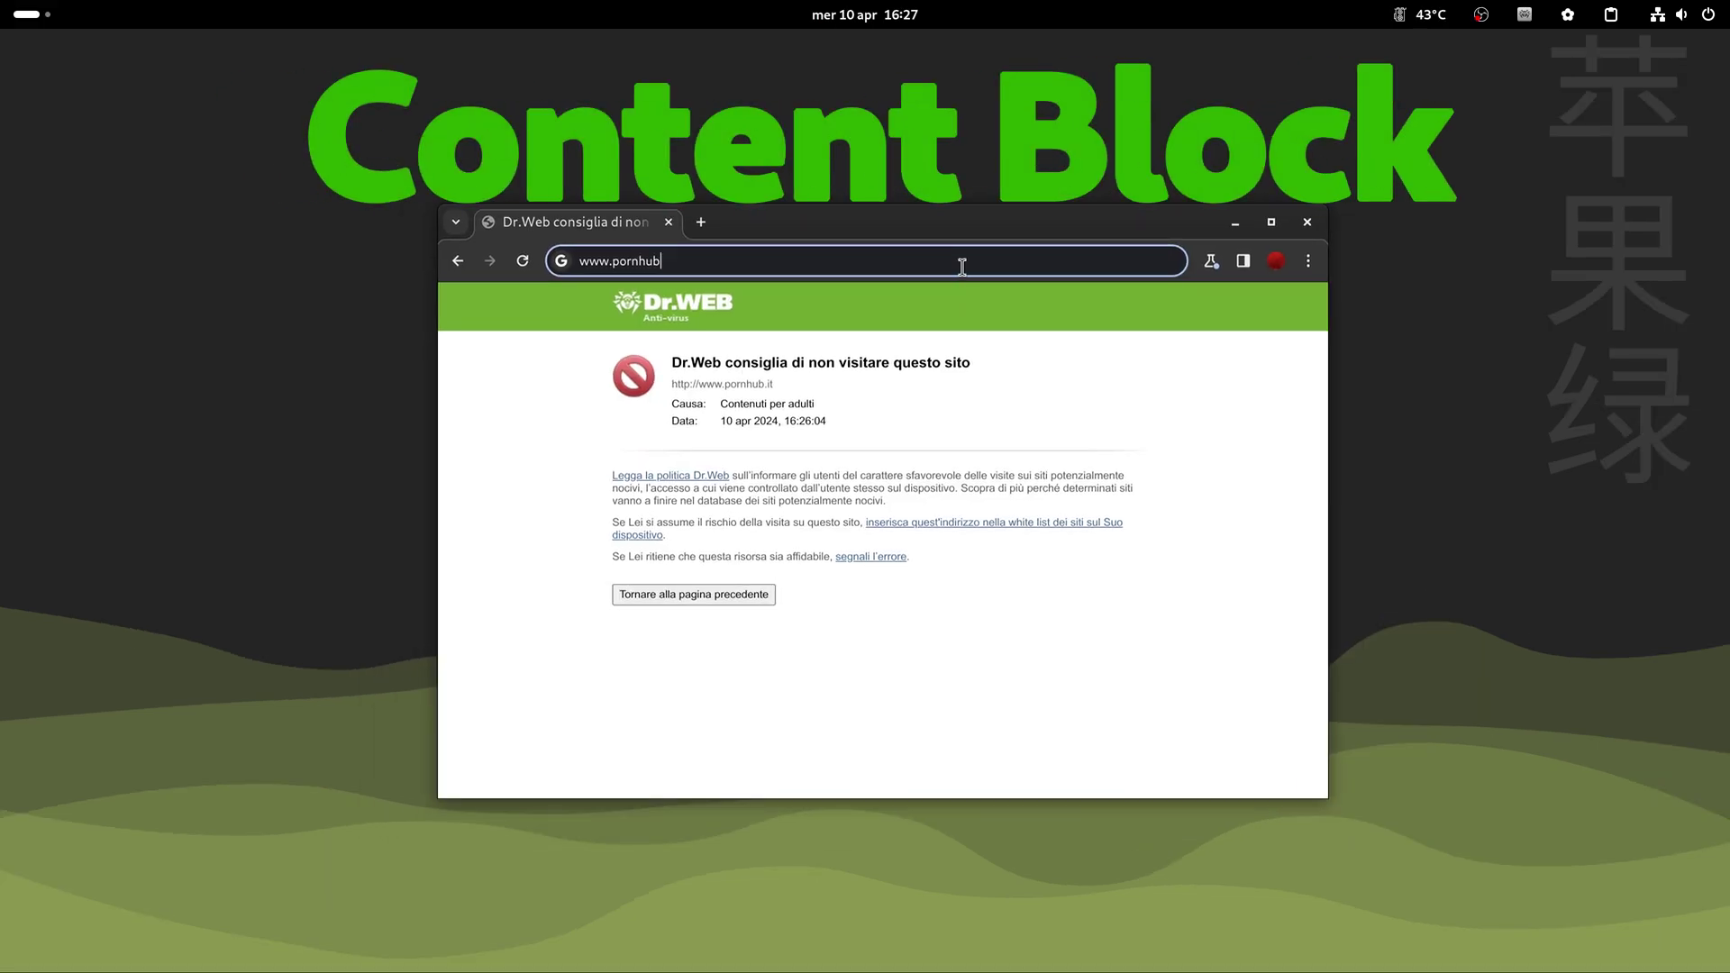
- Finish the adult site's address with '.com' in Chrome, load it, and dismiss the Dr.Web menu
{"action": "type", "text": ".com"}
{"action": "key", "text": "Return"}
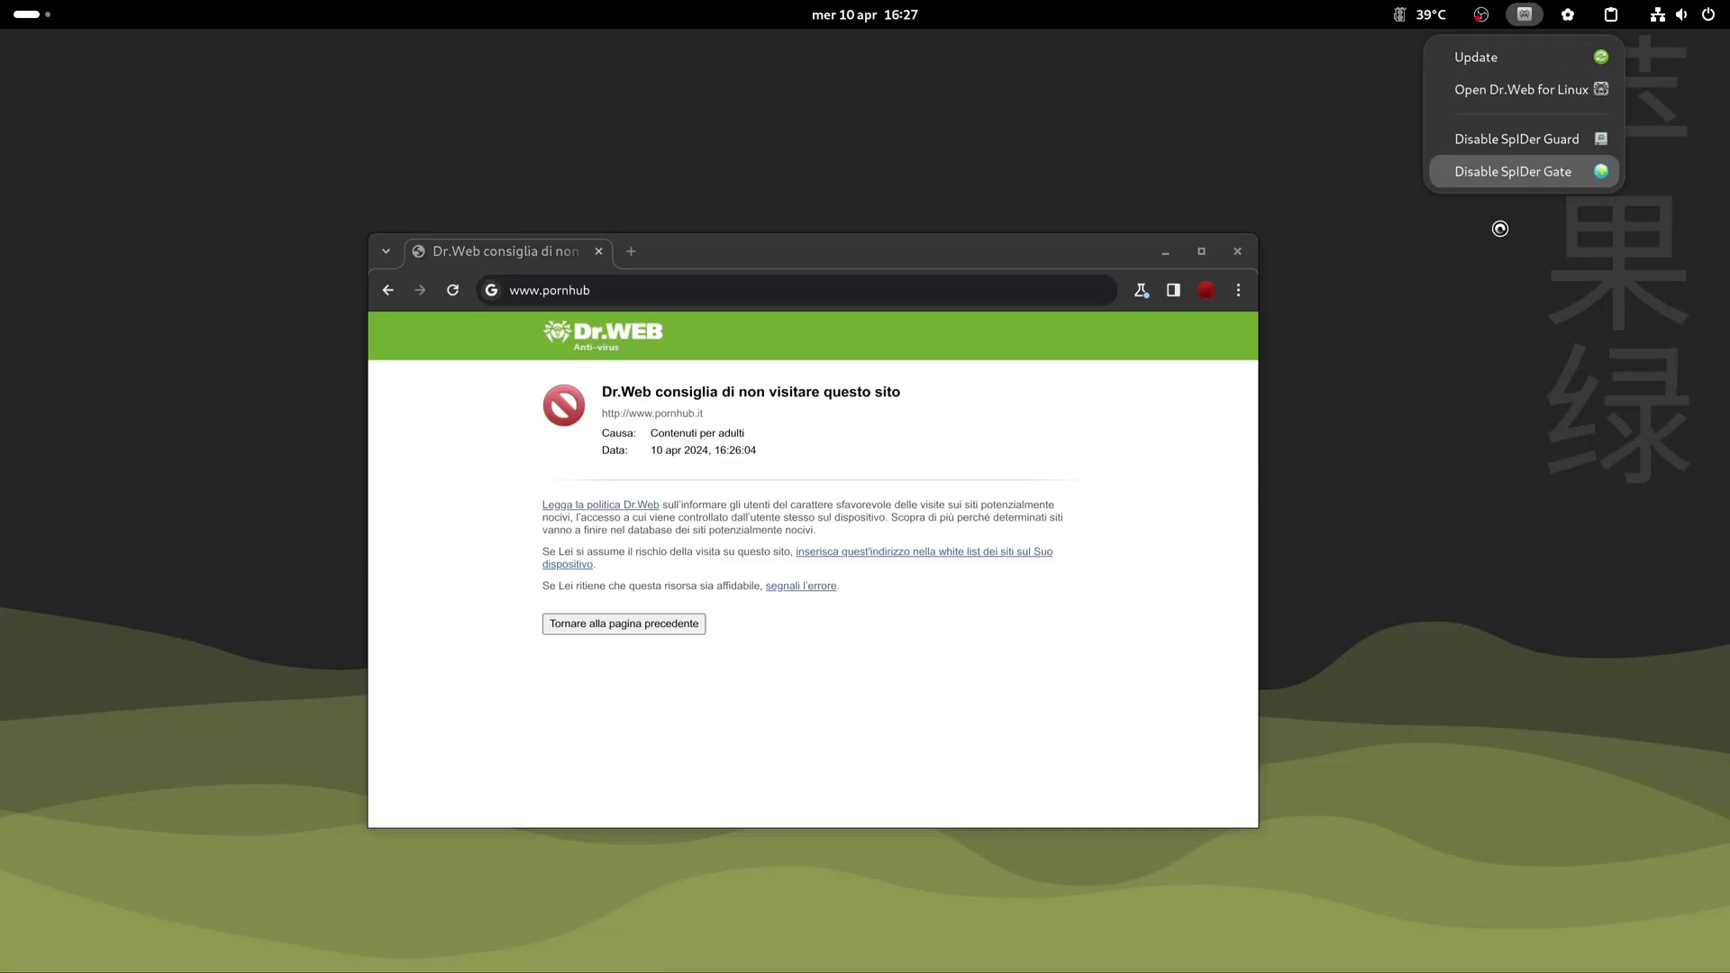
{"action": "left_click", "coordinate": [1500, 229]}
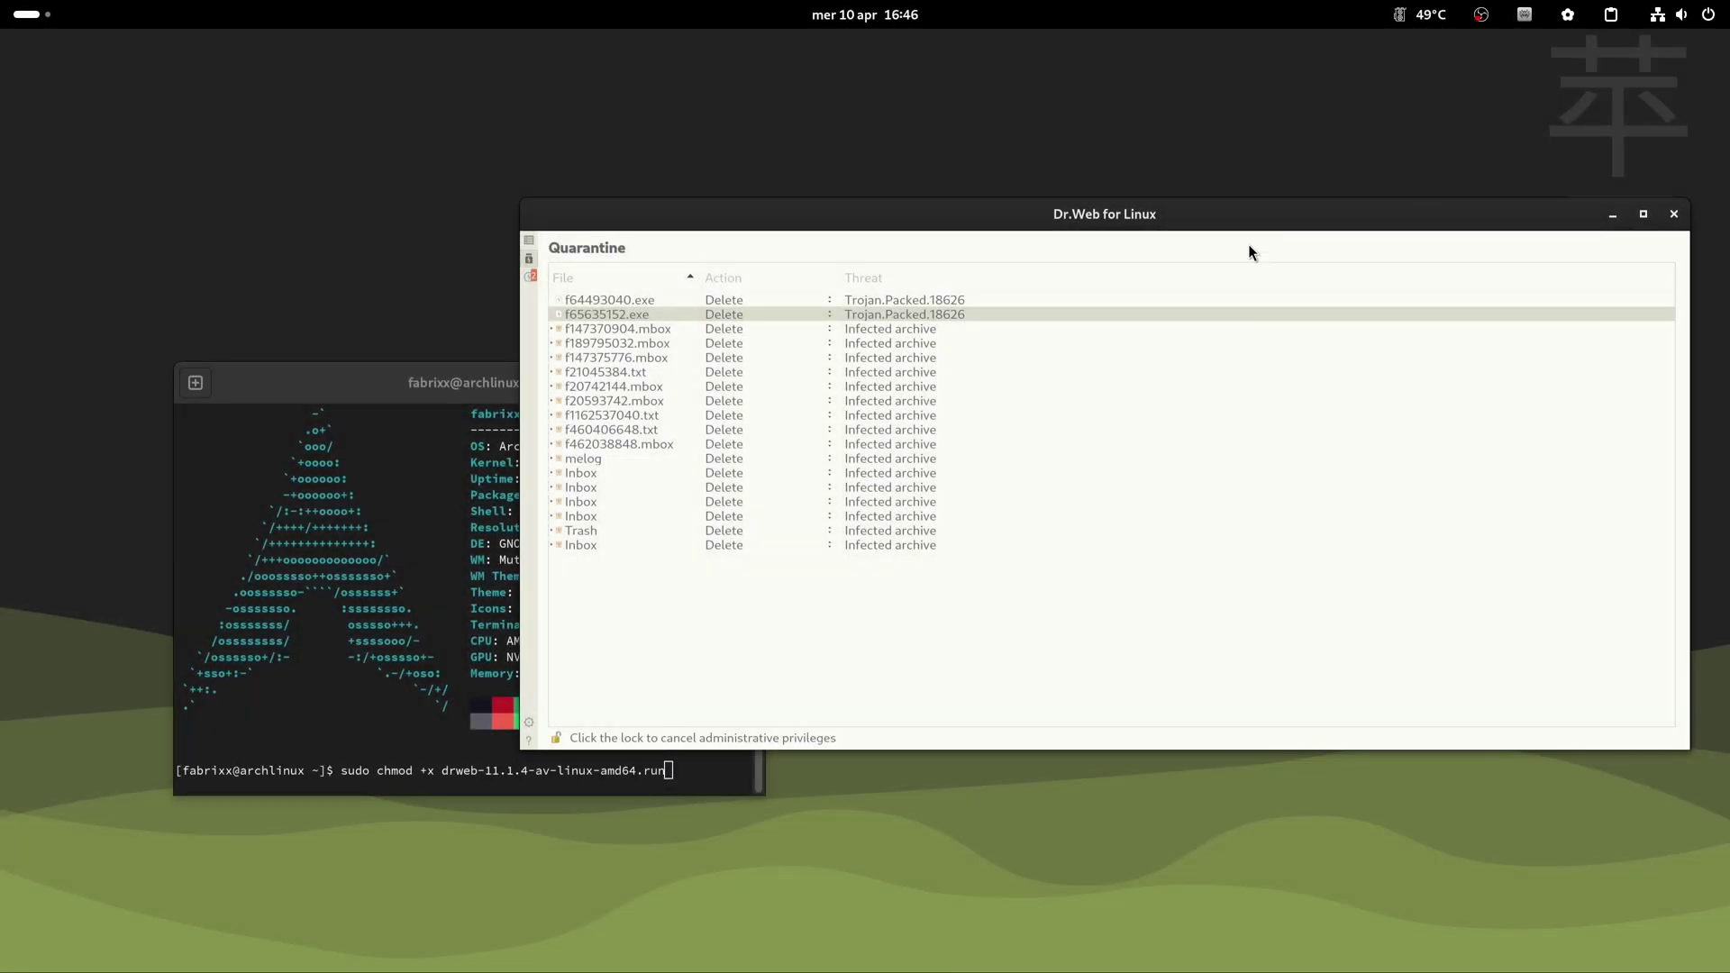
{"action": "left_click_drag", "start_coordinate": [1225, 217], "coordinate": [1217, 236]}
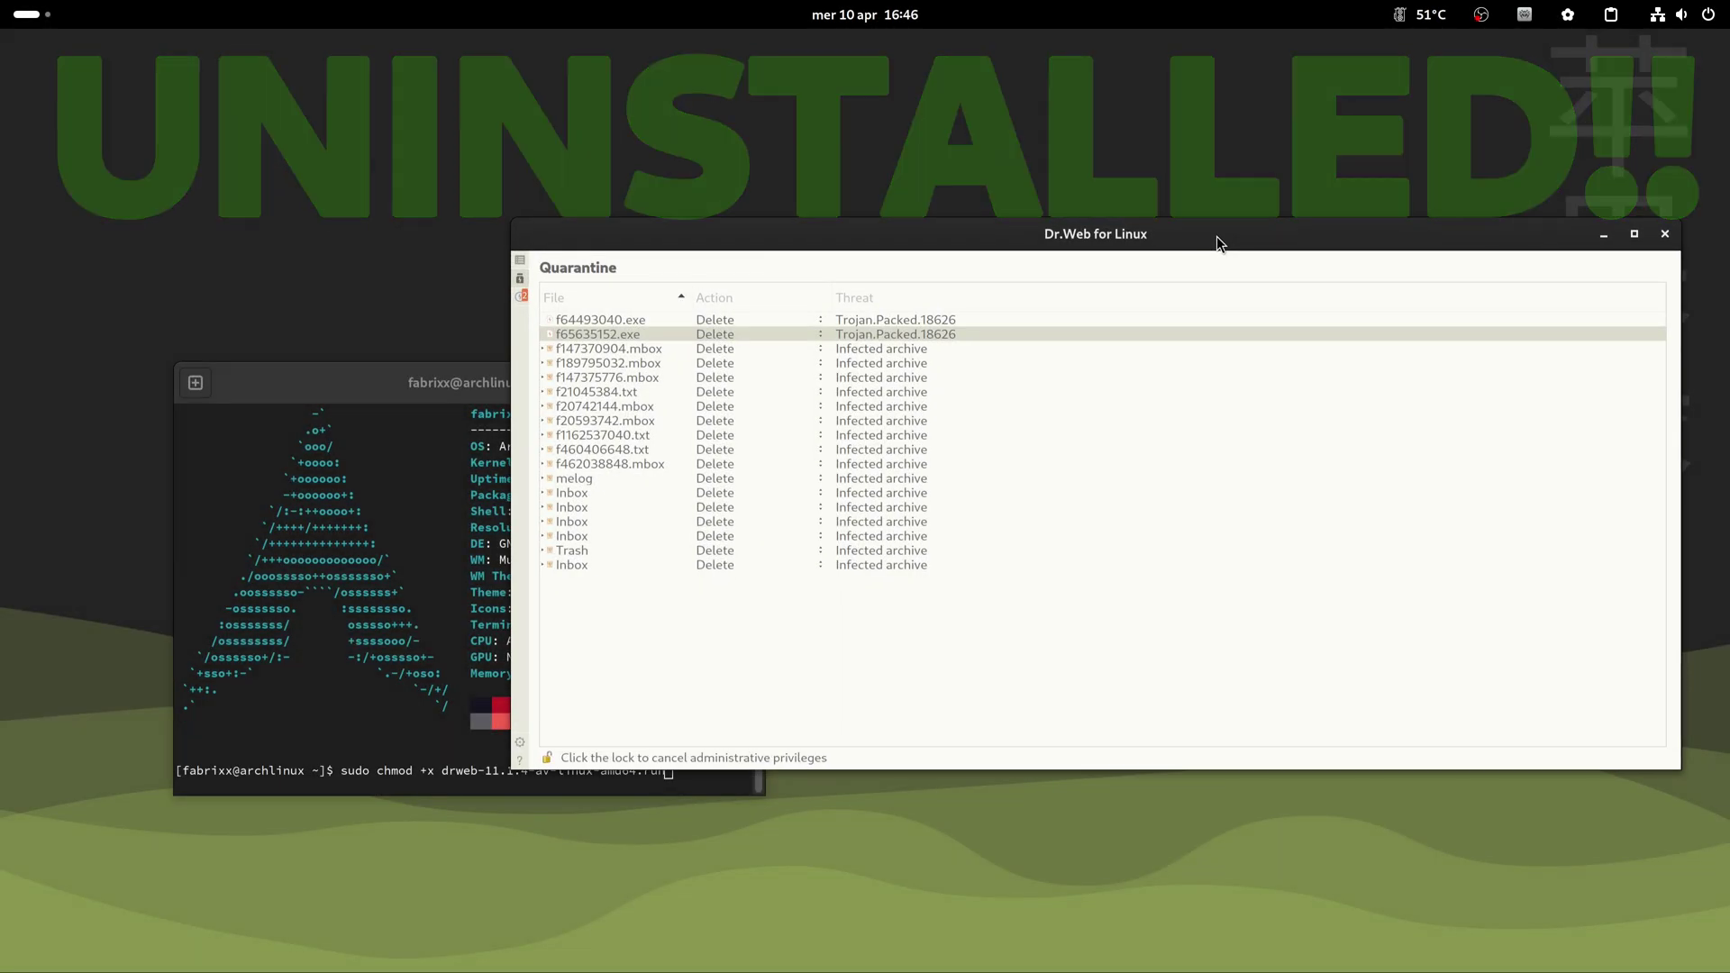